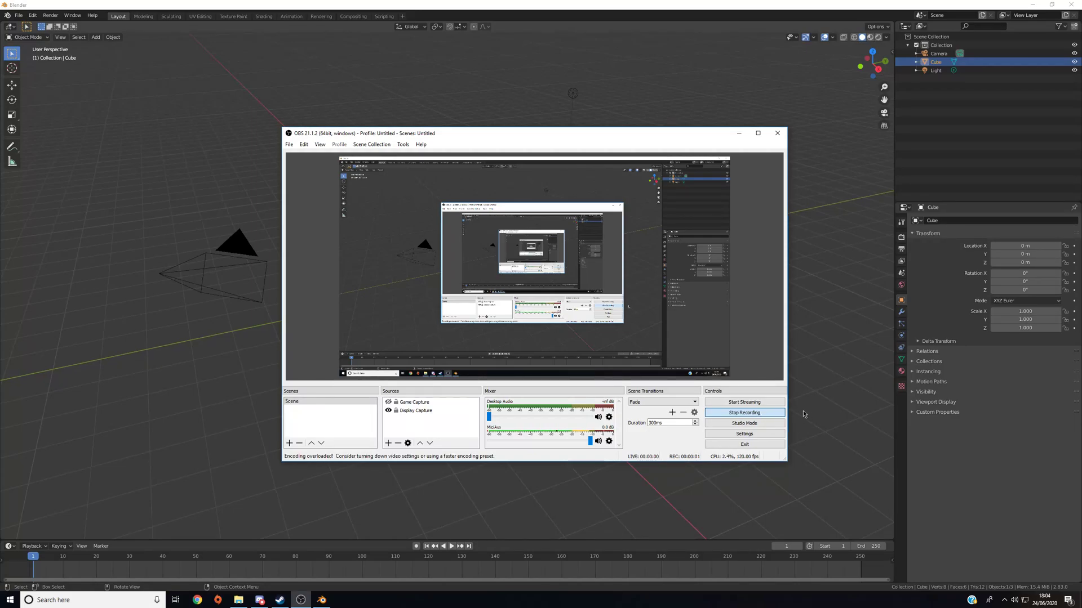
Dismiss the splash screen and delete the default cube from the scene
{"action": "left_click", "coordinate": [757, 3]}
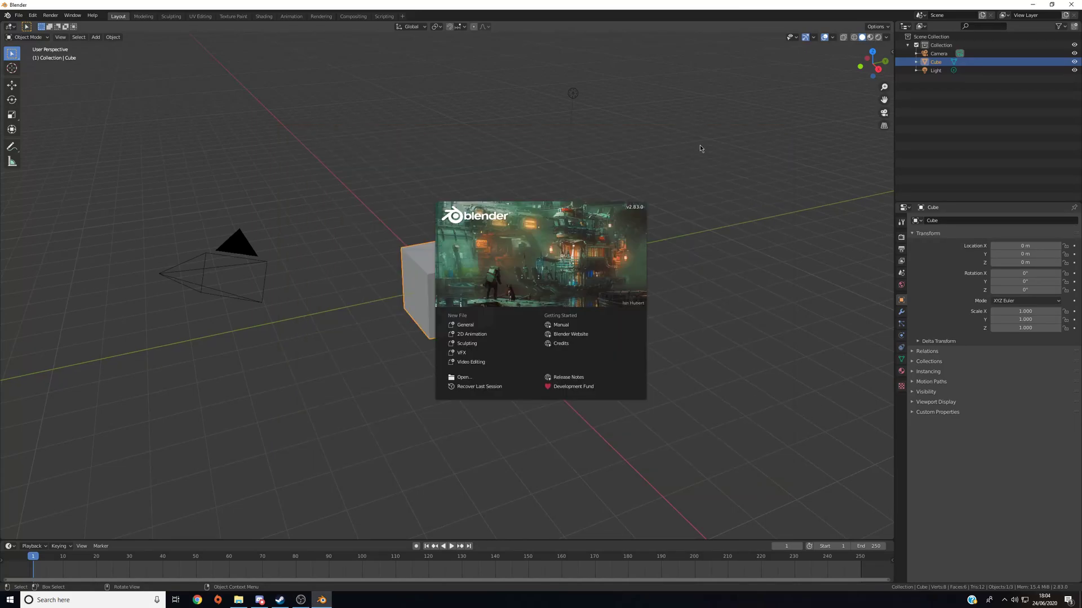
{"action": "left_click", "coordinate": [748, 163]}
{"action": "middle_click_drag", "start_coordinate": [742, 161], "coordinate": [469, 234]}
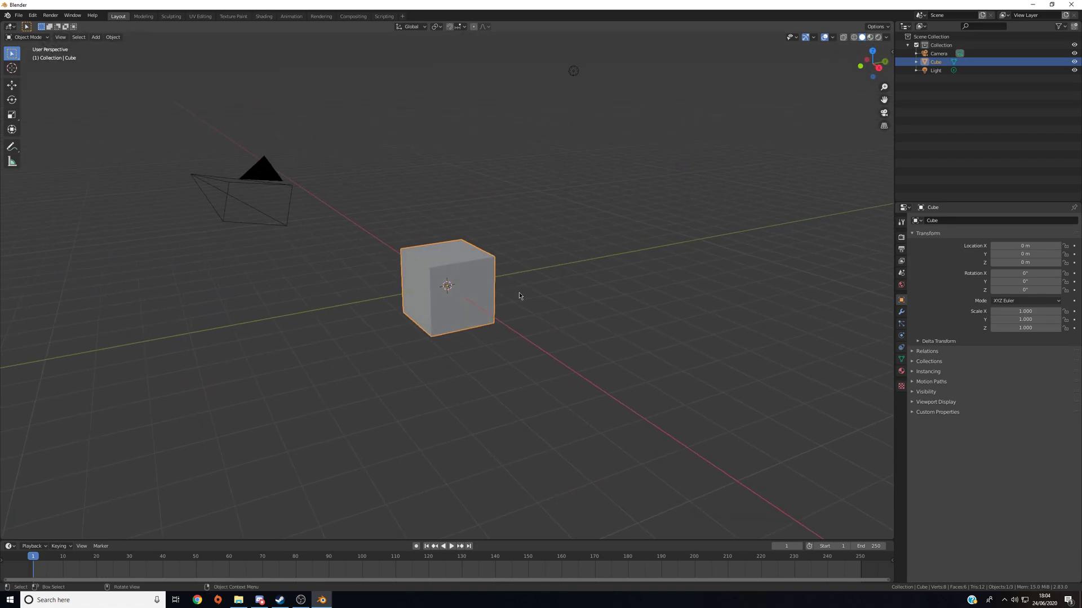
{"action": "middle_click_drag", "start_coordinate": [520, 296], "coordinate": [620, 295]}
{"action": "left_click_drag", "start_coordinate": [334, 204], "coordinate": [336, 207]}
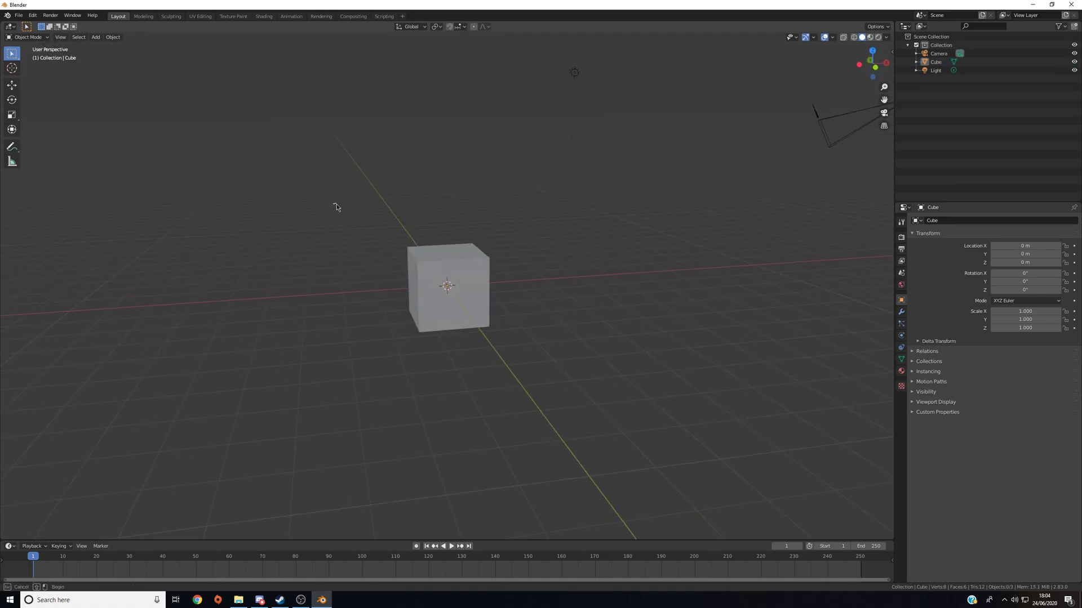
{"action": "left_click", "coordinate": [466, 264]}
{"action": "key", "text": "Delete"}
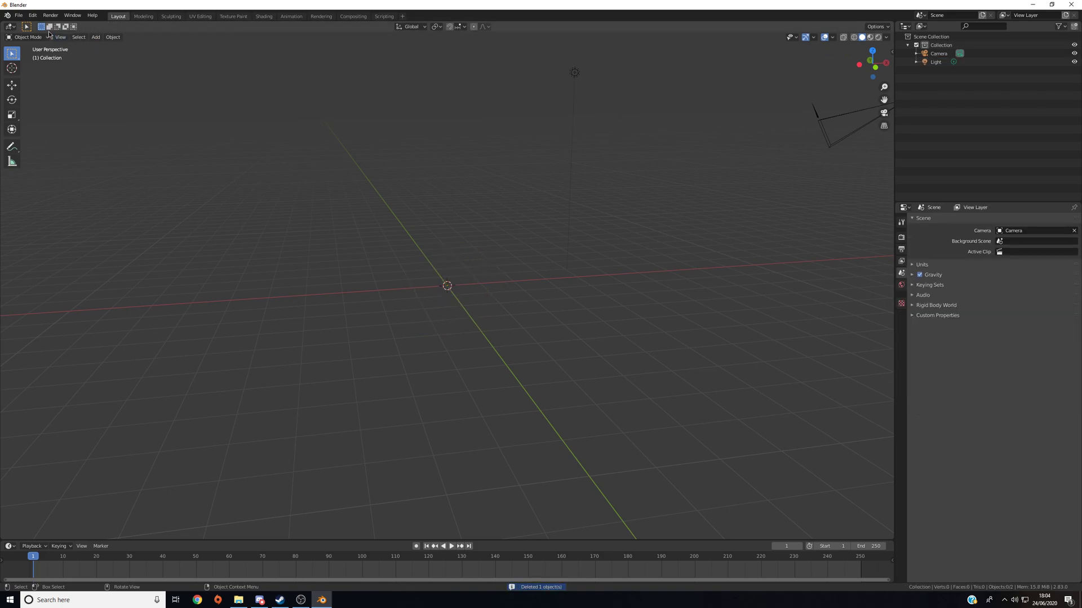
Import the FBX model "Blank FA26B.fbx" from the FA26Blank folder on the E: drive using the default import options
{"action": "left_click", "coordinate": [18, 15]}
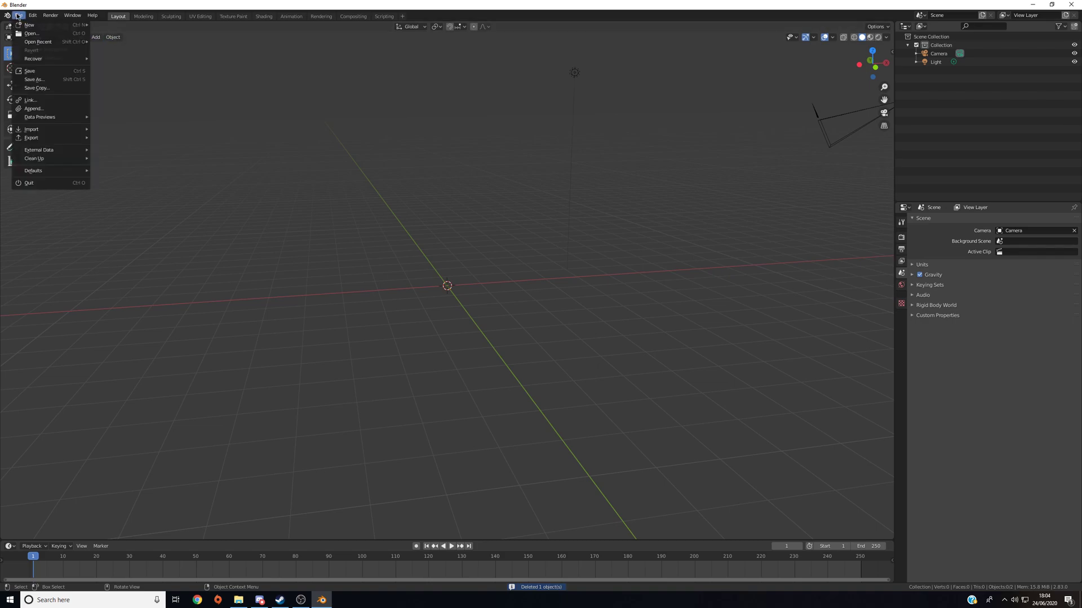
{"action": "mouse_move", "coordinate": [52, 132]}
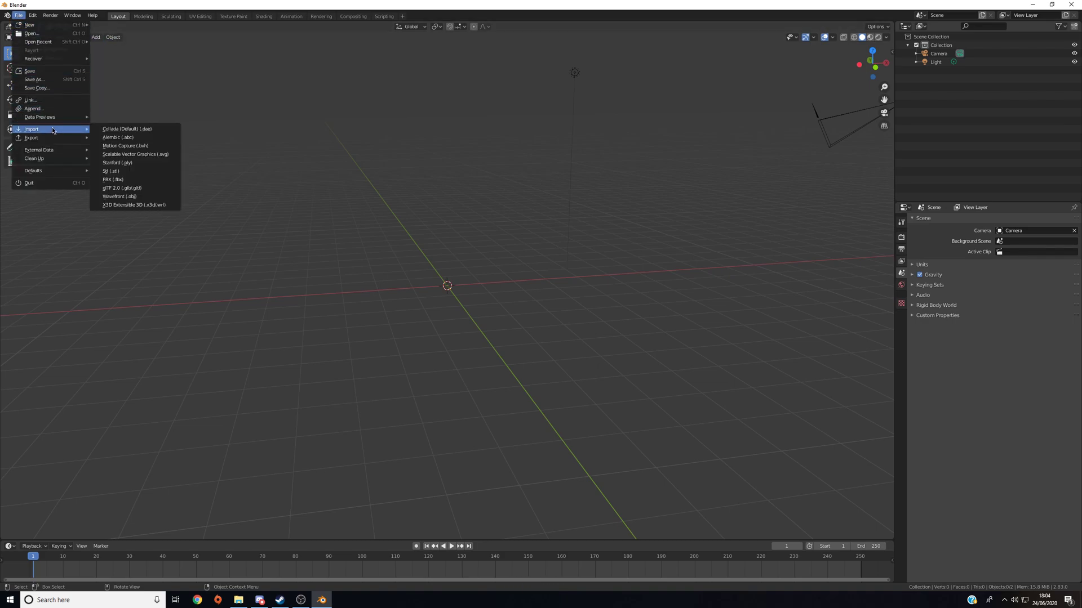
{"action": "left_click", "coordinate": [116, 181]}
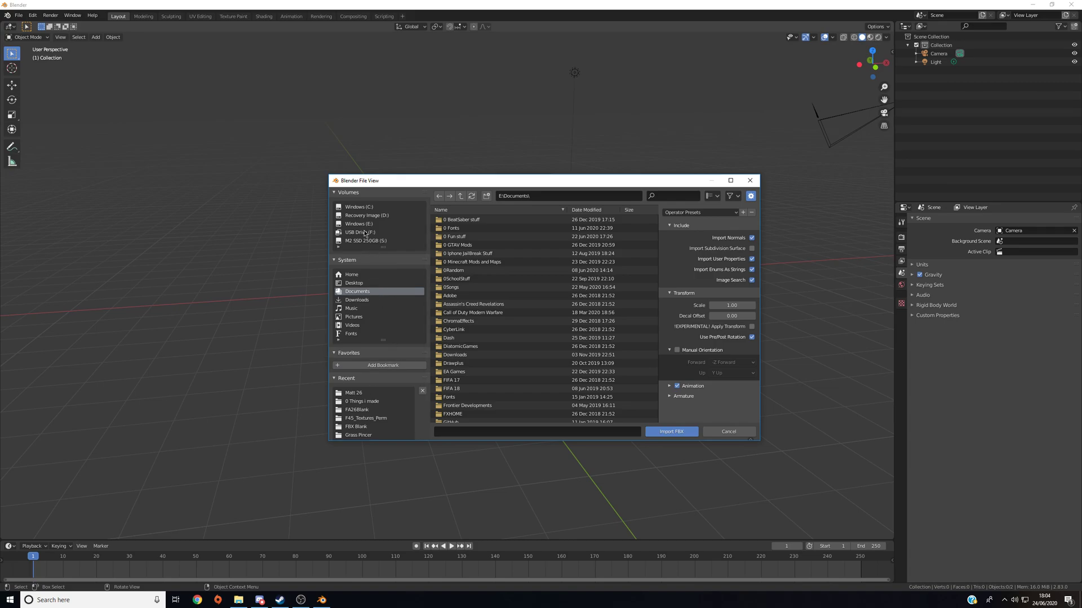
{"action": "left_click", "coordinate": [360, 223]}
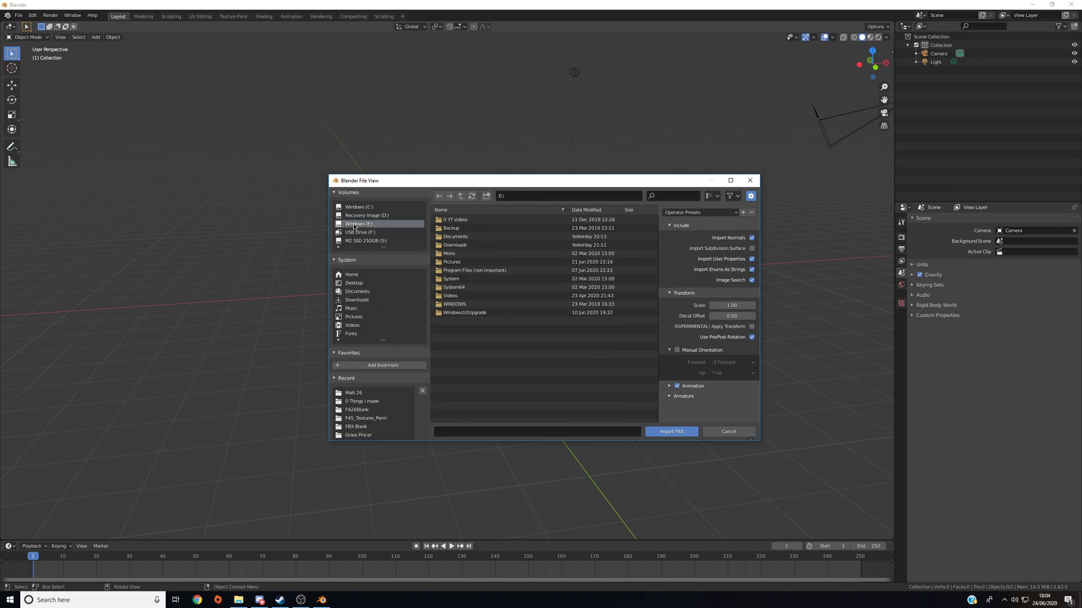
{"action": "double_click", "coordinate": [473, 270]}
{"action": "double_click", "coordinate": [466, 230]}
{"action": "double_click", "coordinate": [464, 255]}
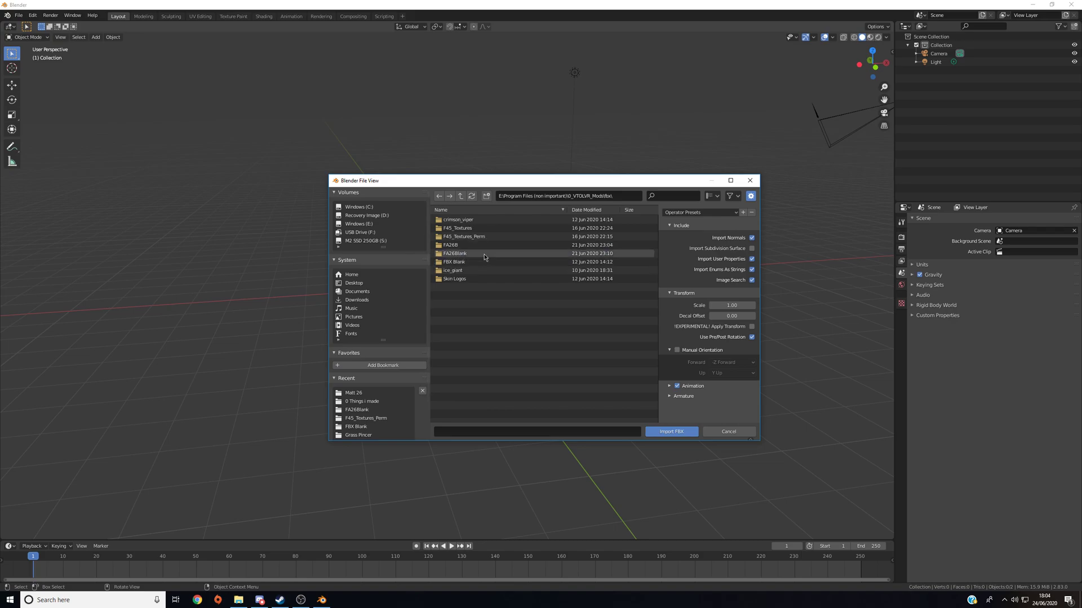
{"action": "double_click", "coordinate": [484, 255]}
{"action": "left_click", "coordinate": [468, 220]}
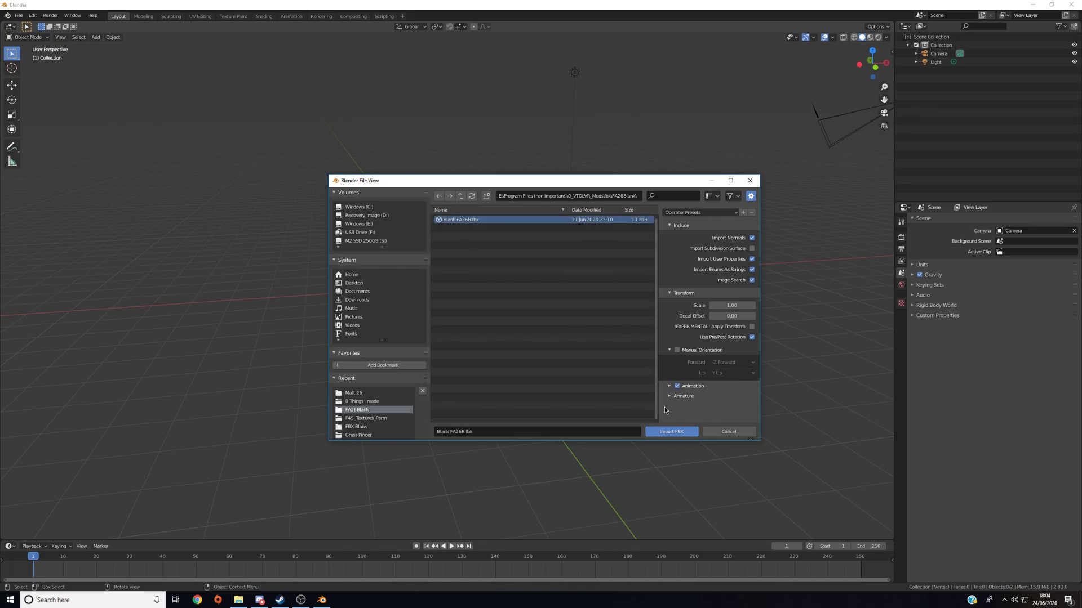
{"action": "left_click", "coordinate": [672, 431]}
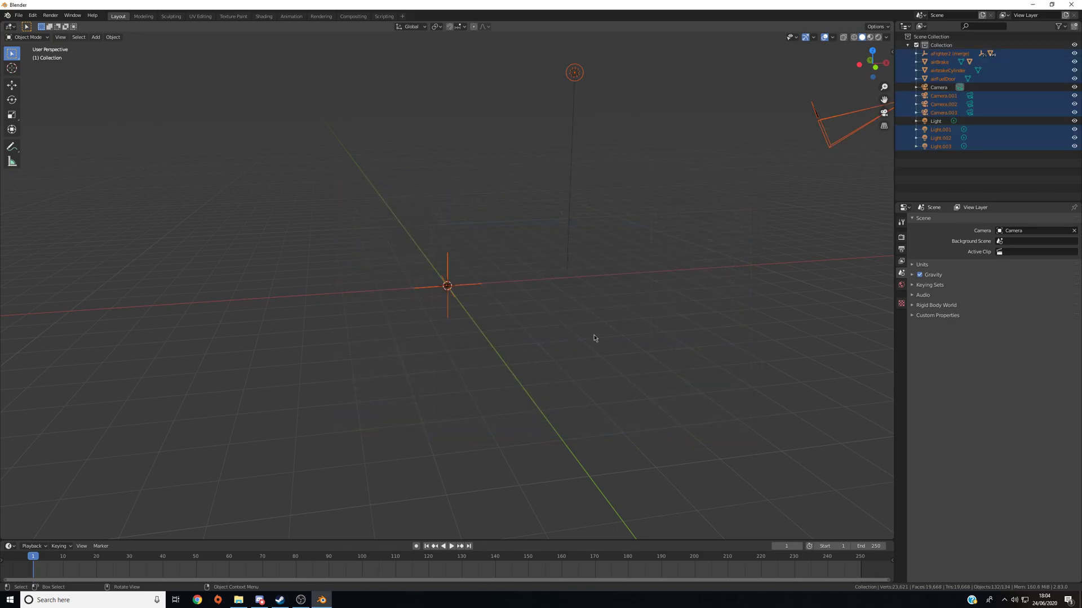
Examine the imported fighter jet from several angles and at close range, including the long lines crossing it
{"action": "scroll", "coordinate": [466, 274], "scroll_direction": "up", "scroll_amount": 12}
{"action": "left_click", "coordinate": [573, 244]}
{"action": "middle_click_drag", "start_coordinate": [573, 248], "coordinate": [516, 263]}
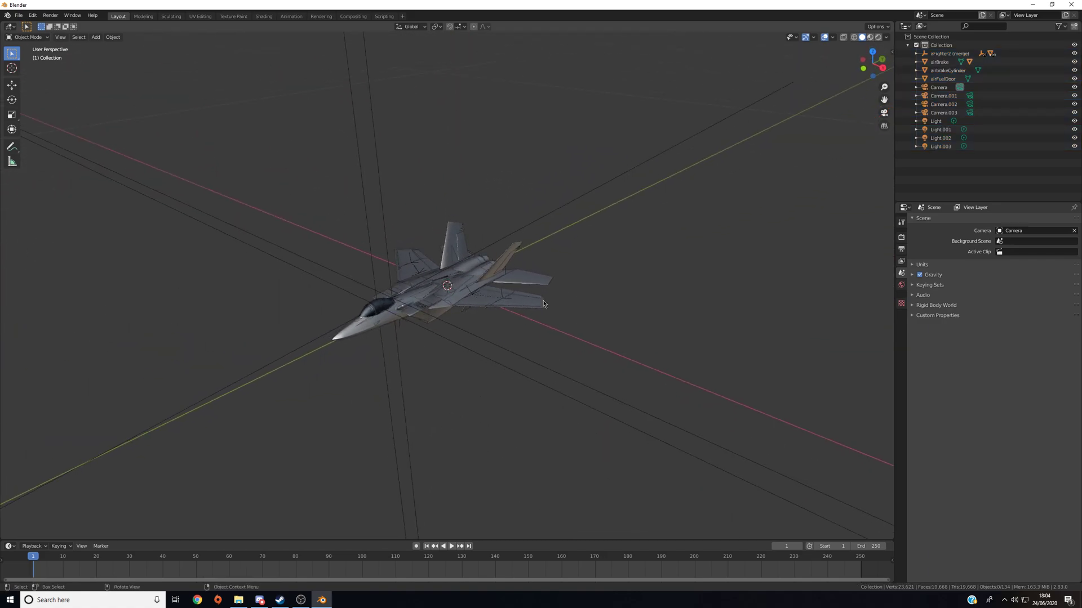
{"action": "middle_click_drag", "start_coordinate": [644, 322], "coordinate": [660, 300]}
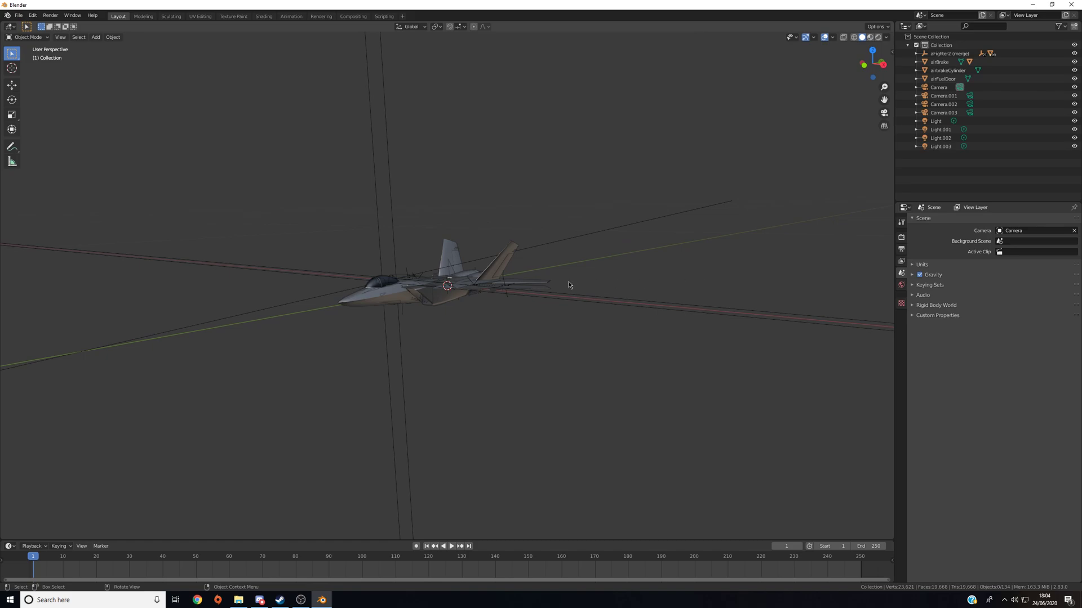
{"action": "scroll", "coordinate": [567, 283], "scroll_direction": "up", "scroll_amount": 5}
{"action": "scroll", "coordinate": [527, 285], "scroll_direction": "up", "scroll_amount": 3}
{"action": "scroll", "coordinate": [519, 315], "scroll_direction": "down", "scroll_amount": 10}
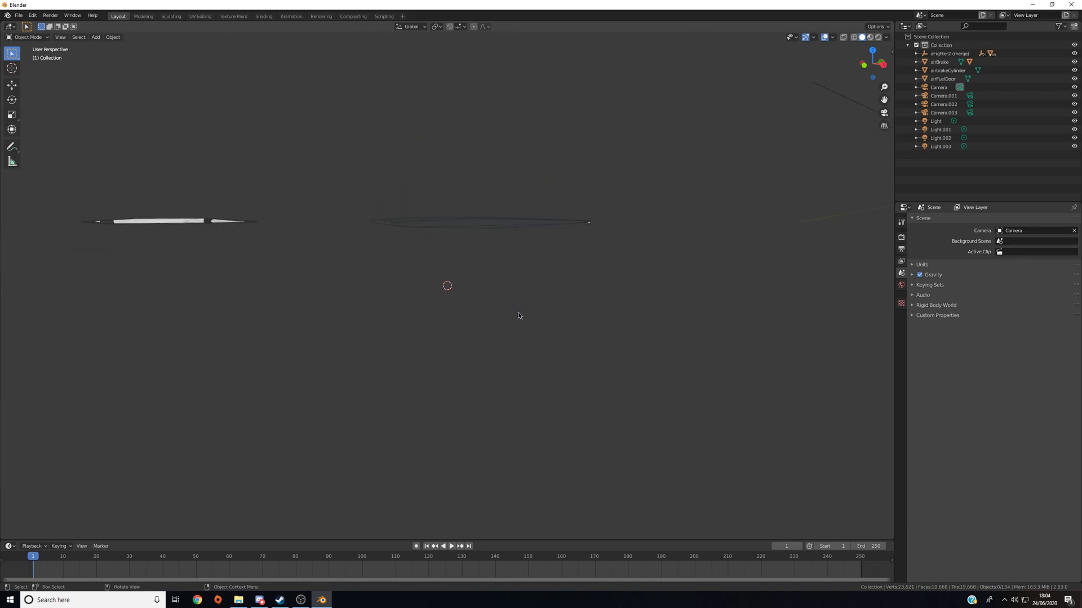
{"action": "scroll", "coordinate": [518, 306], "scroll_direction": "down", "scroll_amount": 8}
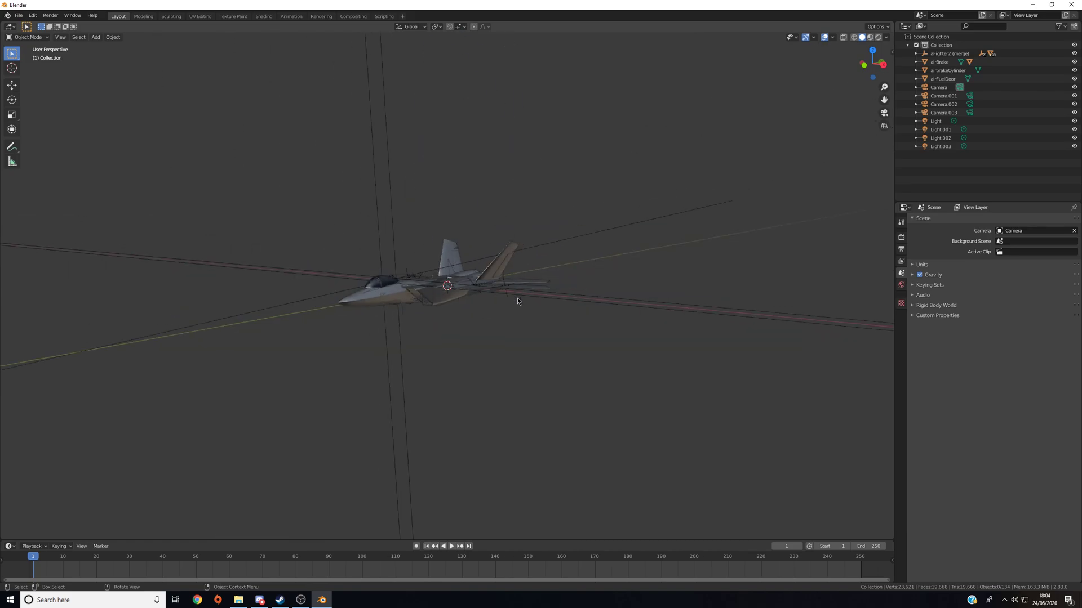
{"action": "middle_click_drag", "start_coordinate": [416, 256], "coordinate": [586, 309]}
{"action": "scroll", "coordinate": [586, 308], "scroll_direction": "up", "scroll_amount": 3}
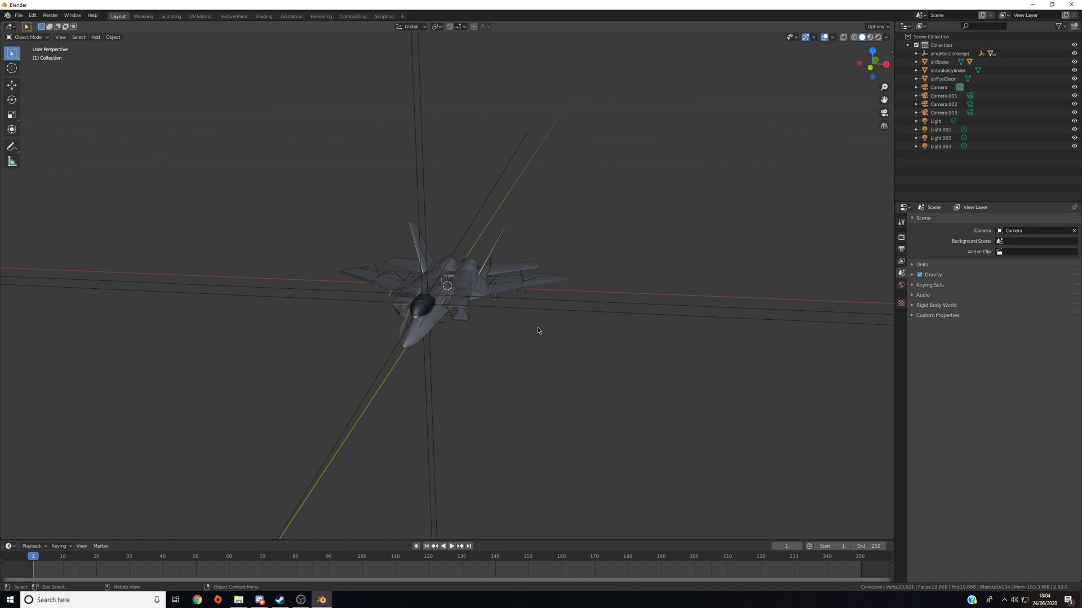
{"action": "middle_click_drag", "start_coordinate": [539, 328], "coordinate": [563, 329]}
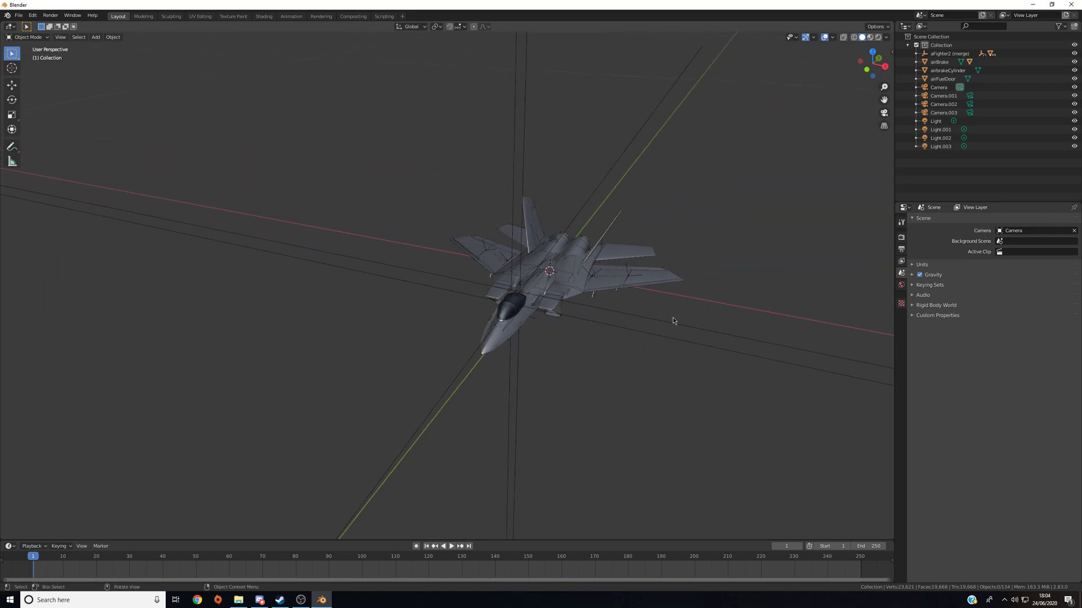
{"action": "middle_click_drag", "start_coordinate": [650, 302], "coordinate": [682, 285]}
{"action": "middle_click_drag", "start_coordinate": [561, 332], "coordinate": [619, 349]}
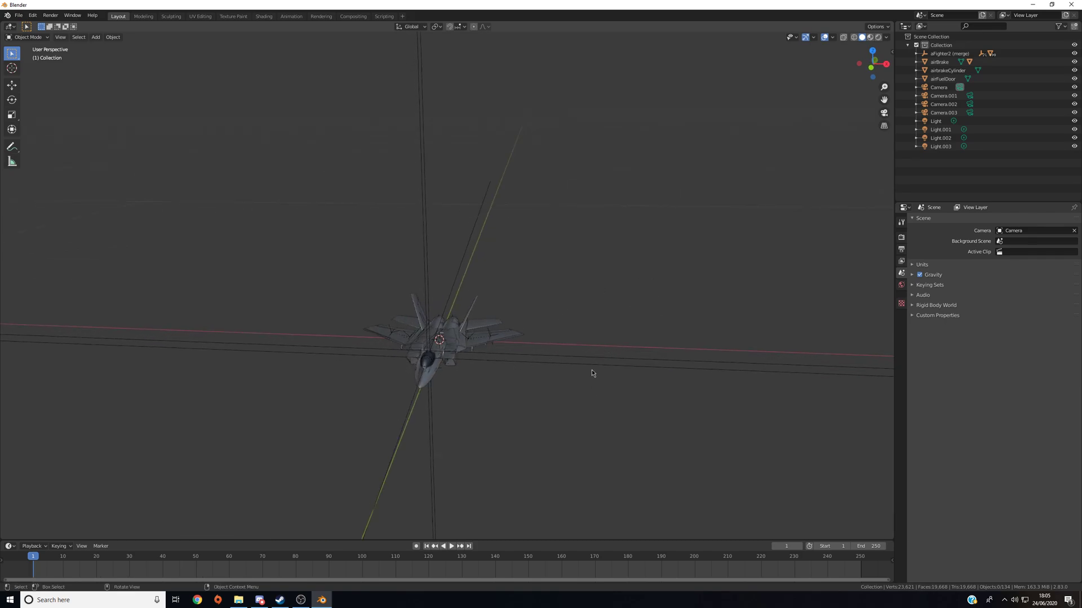
Try deleting both objects whose long lines cross the jet in one go, and undo the deletion
{"action": "left_click_drag", "start_coordinate": [621, 307], "coordinate": [601, 435]}
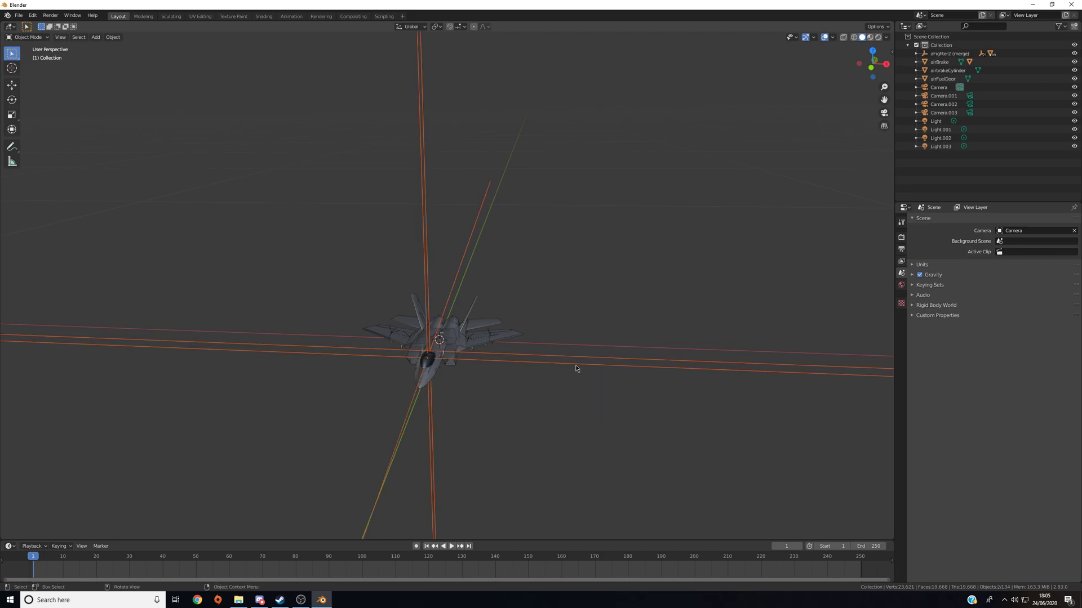
{"action": "key", "text": "Delete"}
{"action": "scroll", "coordinate": [406, 384], "scroll_direction": "up", "scroll_amount": 5}
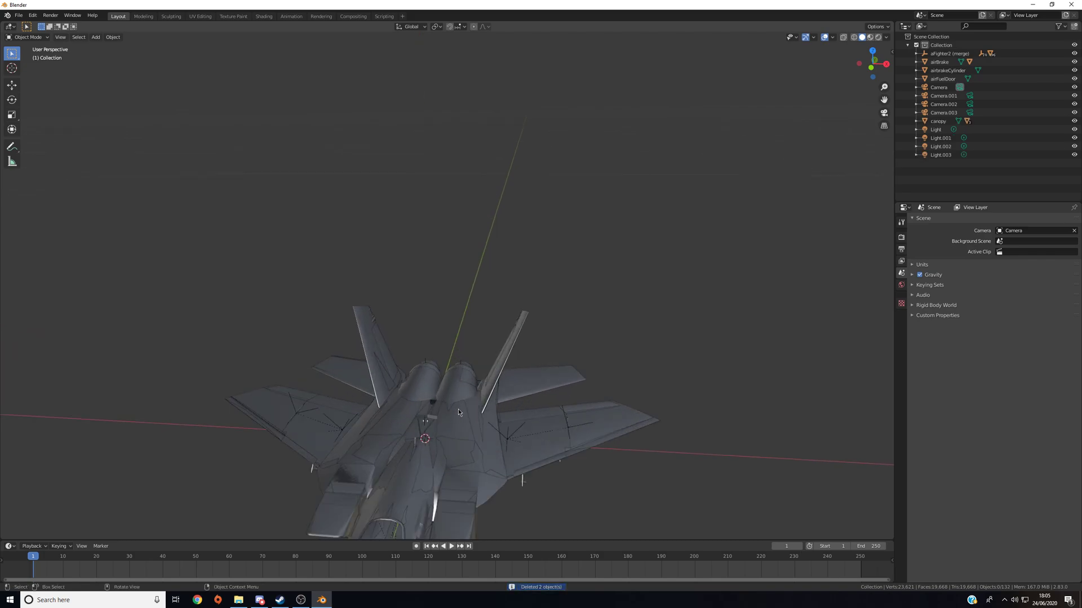
{"action": "middle_click_drag", "start_coordinate": [458, 409], "coordinate": [481, 374]}
{"action": "scroll", "coordinate": [449, 437], "scroll_direction": "up", "scroll_amount": 2}
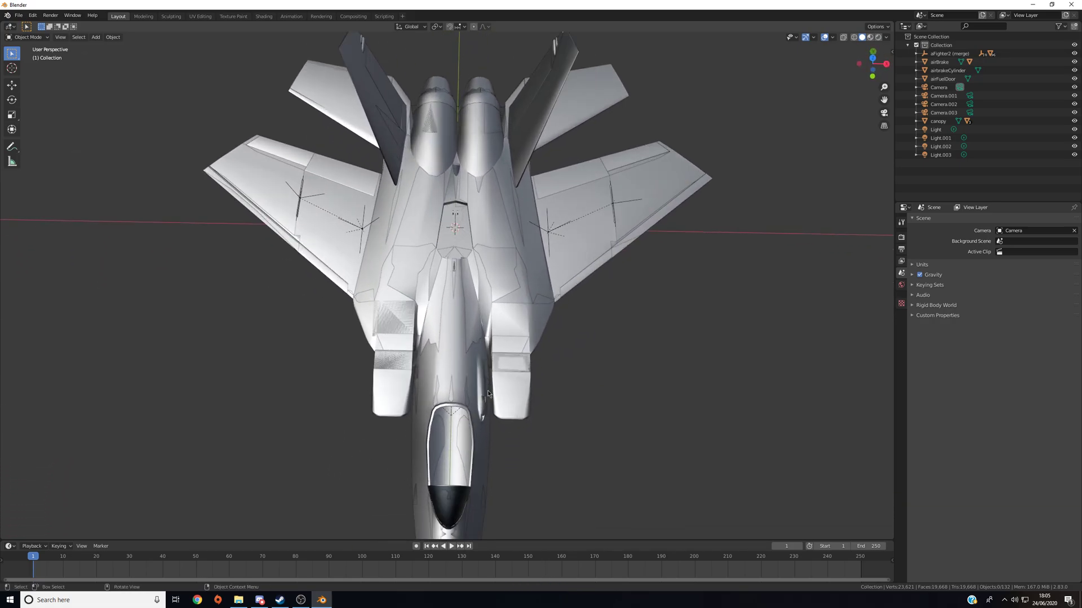
{"action": "scroll", "coordinate": [485, 414], "scroll_direction": "down", "scroll_amount": 2}
{"action": "middle_click_drag", "start_coordinate": [485, 414], "coordinate": [442, 373]}
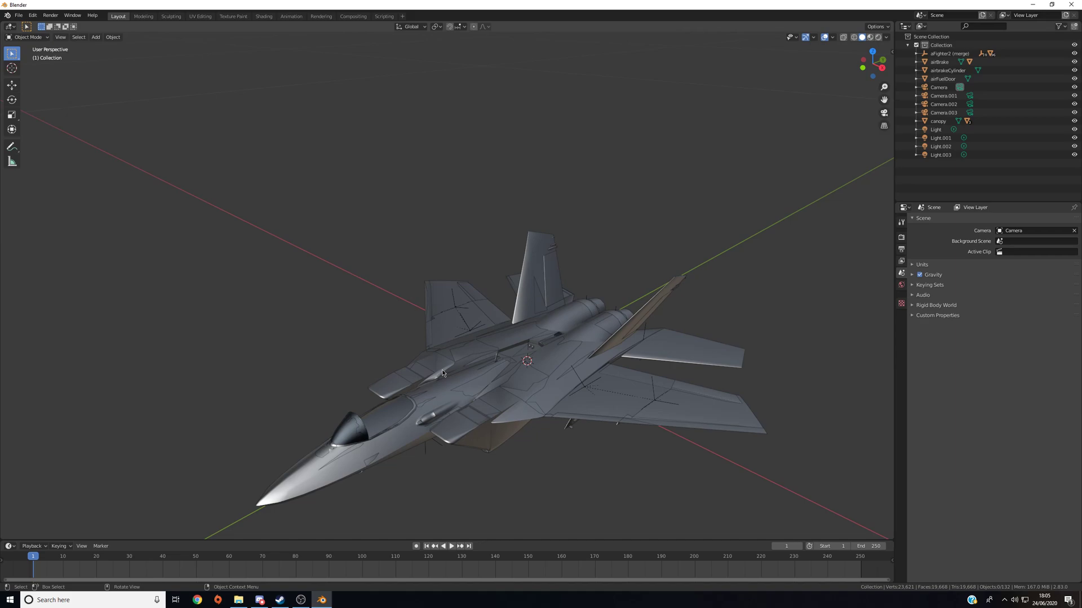
{"action": "key", "text": "ctrl+v"}
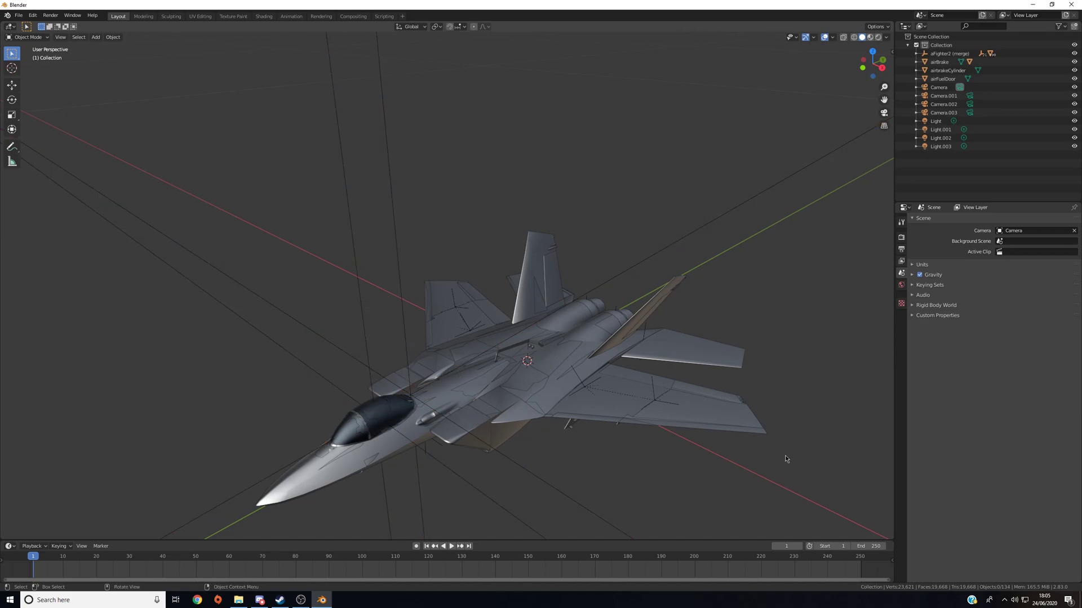
{"action": "middle_click_drag", "start_coordinate": [786, 455], "coordinate": [734, 481]}
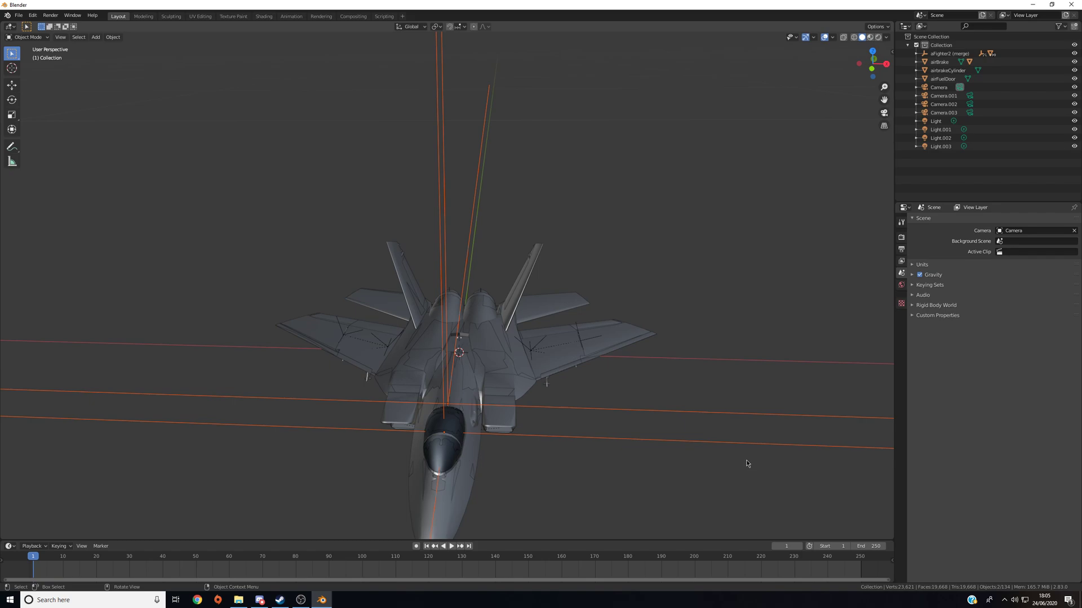
{"action": "key", "text": "ctrl+z"}
Delete the stray object whose long lines cross the scene around the jet
{"action": "middle_click_drag", "start_coordinate": [702, 410], "coordinate": [705, 454]}
{"action": "left_click", "coordinate": [650, 449]}
{"action": "key", "text": "Delete"}
Try deleting one more stray object beside the jet, and undo that deletion
{"action": "scroll", "coordinate": [654, 466], "scroll_direction": "down", "scroll_amount": 3}
{"action": "middle_click_drag", "start_coordinate": [548, 372], "coordinate": [630, 422]}
{"action": "left_click", "coordinate": [572, 363]}
{"action": "key", "text": "Delete"}
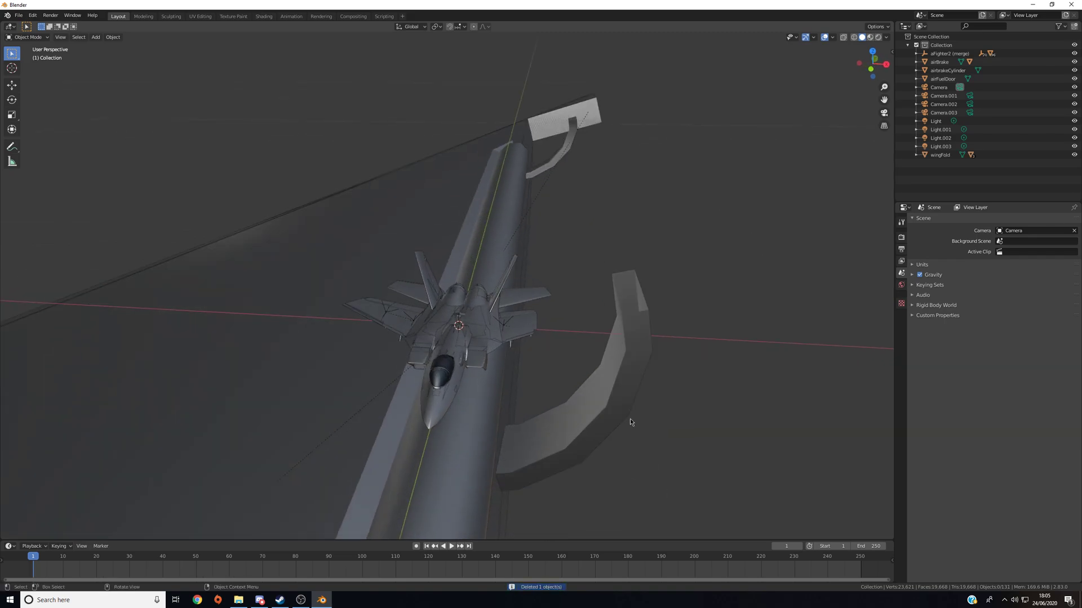
{"action": "middle_click_drag", "start_coordinate": [669, 366], "coordinate": [713, 358]}
{"action": "key", "text": "ctrl+z"}
{"action": "middle_click_drag", "start_coordinate": [642, 415], "coordinate": [625, 461]}
{"action": "key", "text": "ctrl+z"}
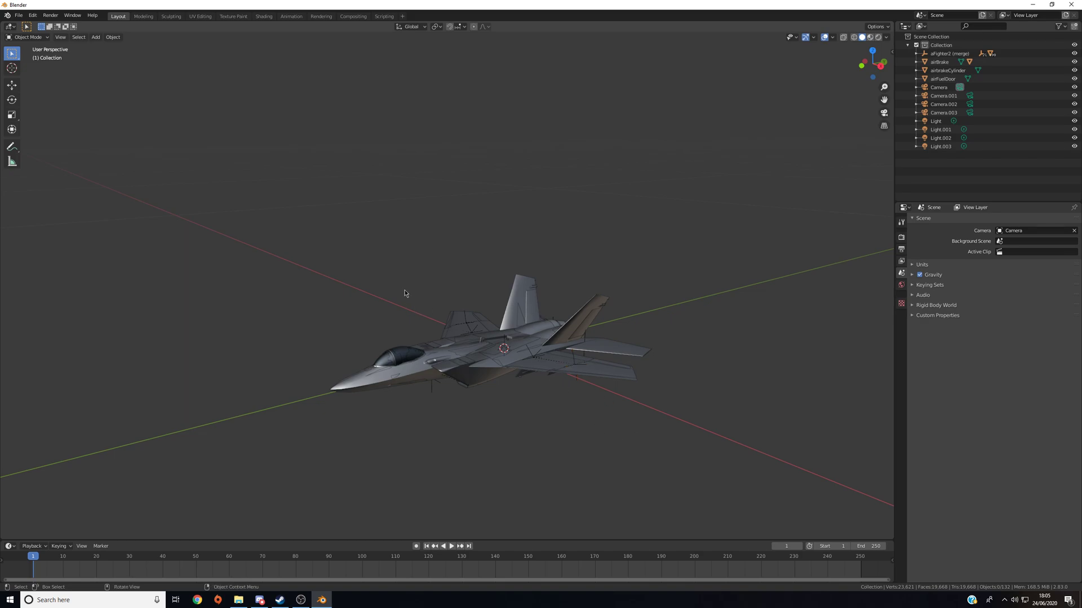
Examine the jet's body from the side, rear and front, moving close to the engines and into the fuselage
{"action": "middle_click_drag", "start_coordinate": [476, 429], "coordinate": [702, 171]}
{"action": "left_click", "coordinate": [704, 168]}
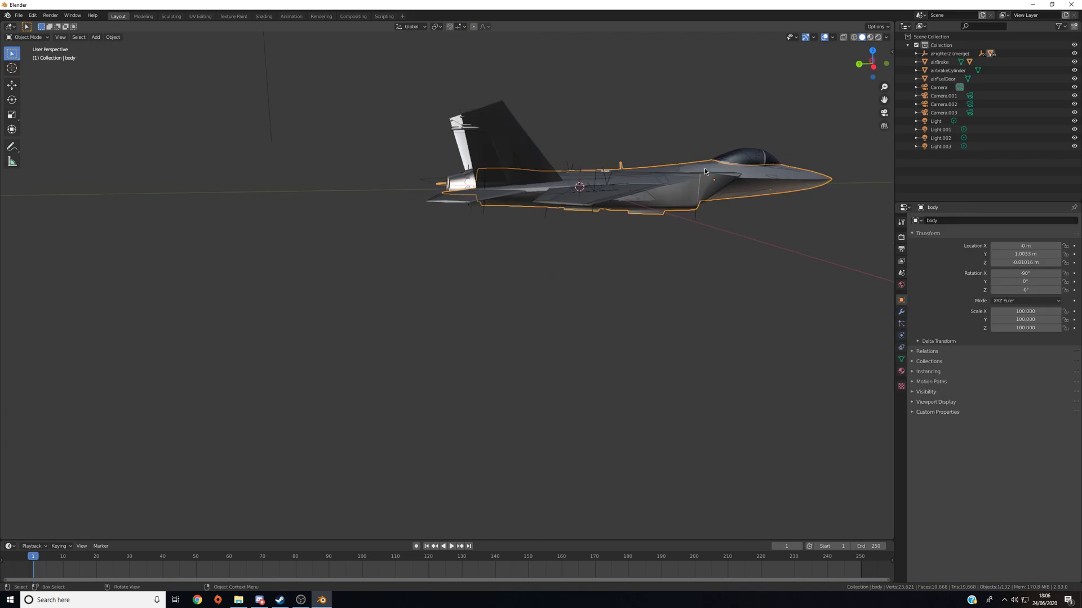
{"action": "middle_click_drag", "start_coordinate": [705, 167], "coordinate": [483, 235]}
{"action": "scroll", "coordinate": [453, 271], "scroll_direction": "up", "scroll_amount": 11}
{"action": "scroll", "coordinate": [458, 269], "scroll_direction": "down", "scroll_amount": 2}
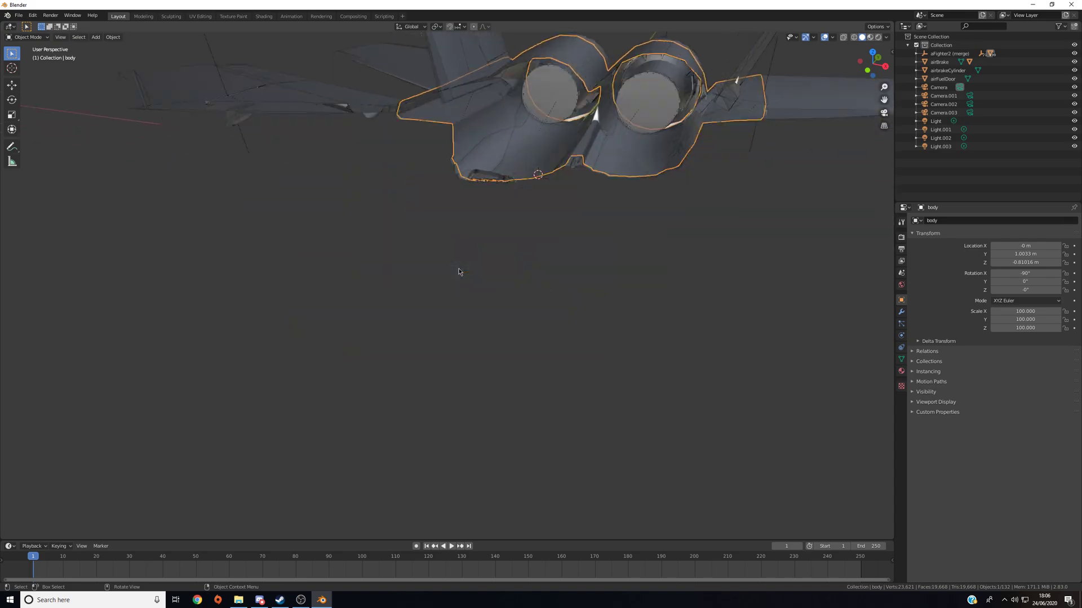
{"action": "scroll", "coordinate": [460, 268], "scroll_direction": "down", "scroll_amount": 8}
{"action": "scroll", "coordinate": [461, 266], "scroll_direction": "up", "scroll_amount": 8}
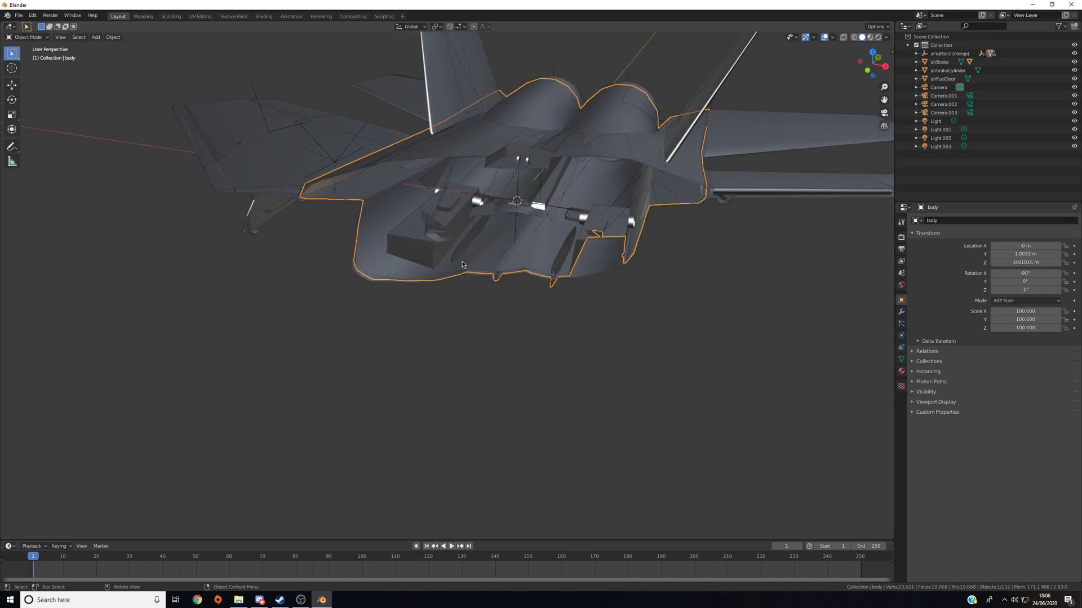
{"action": "scroll", "coordinate": [461, 264], "scroll_direction": "down", "scroll_amount": 6}
{"action": "scroll", "coordinate": [408, 278], "scroll_direction": "up", "scroll_amount": 6}
{"action": "scroll", "coordinate": [409, 277], "scroll_direction": "down", "scroll_amount": 6}
{"action": "middle_click_drag", "start_coordinate": [416, 269], "coordinate": [394, 267]}
{"action": "scroll", "coordinate": [432, 310], "scroll_direction": "up", "scroll_amount": 3}
{"action": "scroll", "coordinate": [433, 303], "scroll_direction": "down", "scroll_amount": 8}
Switch the viewport to orthographic projection and compare its close-up view of the jet with perspective
{"action": "key", "text": "KP_5"}
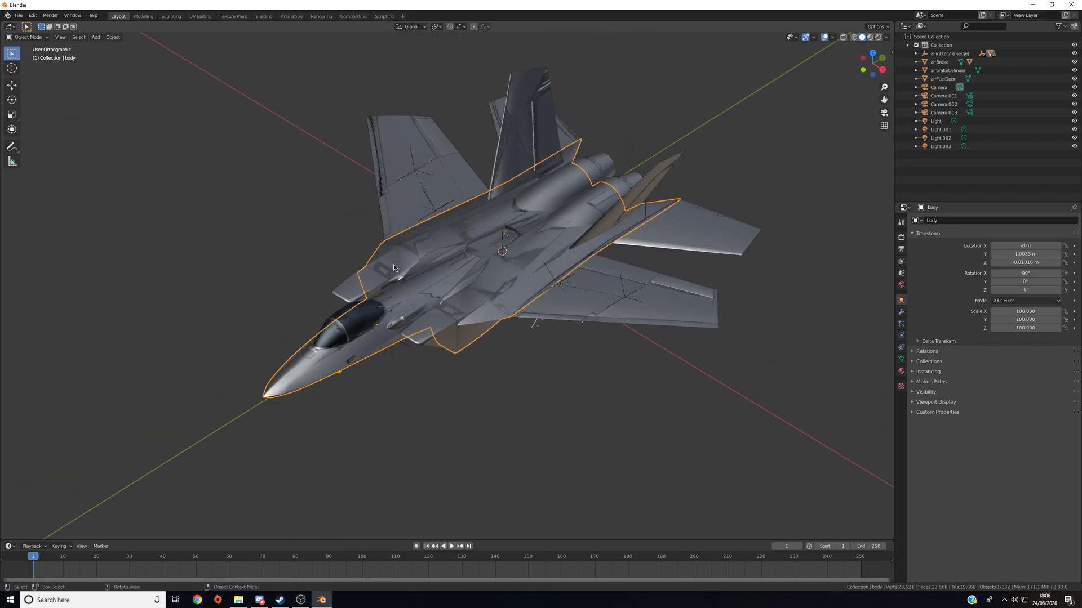
{"action": "scroll", "coordinate": [452, 258], "scroll_direction": "up", "scroll_amount": 10}
{"action": "scroll", "coordinate": [471, 256], "scroll_direction": "up", "scroll_amount": 8}
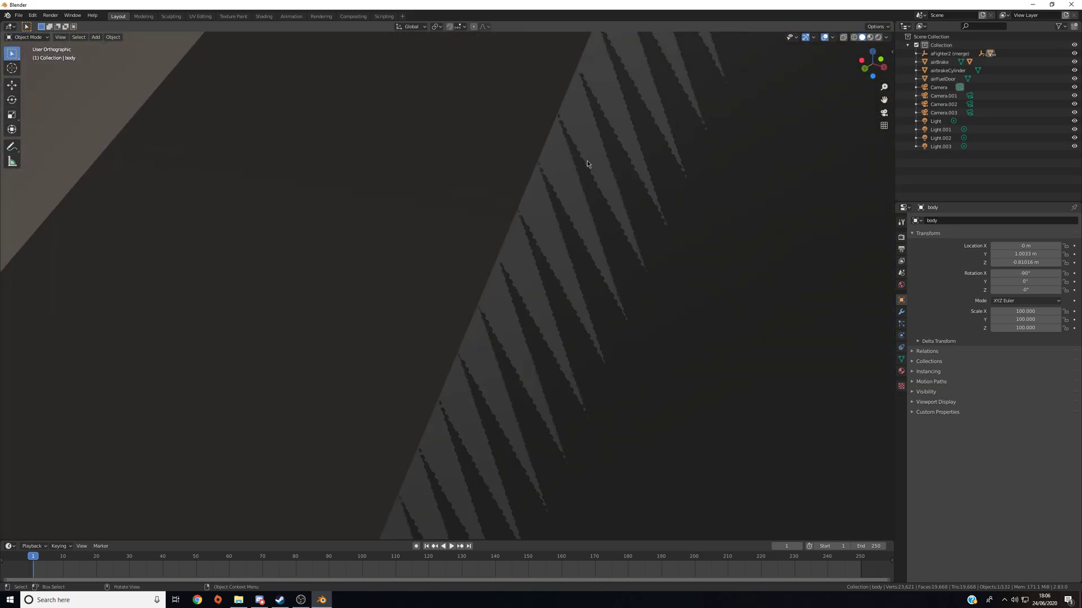
{"action": "middle_click_drag", "start_coordinate": [587, 164], "coordinate": [445, 243]}
{"action": "scroll", "coordinate": [563, 280], "scroll_direction": "down", "scroll_amount": 7}
{"action": "scroll", "coordinate": [479, 256], "scroll_direction": "up", "scroll_amount": 5}
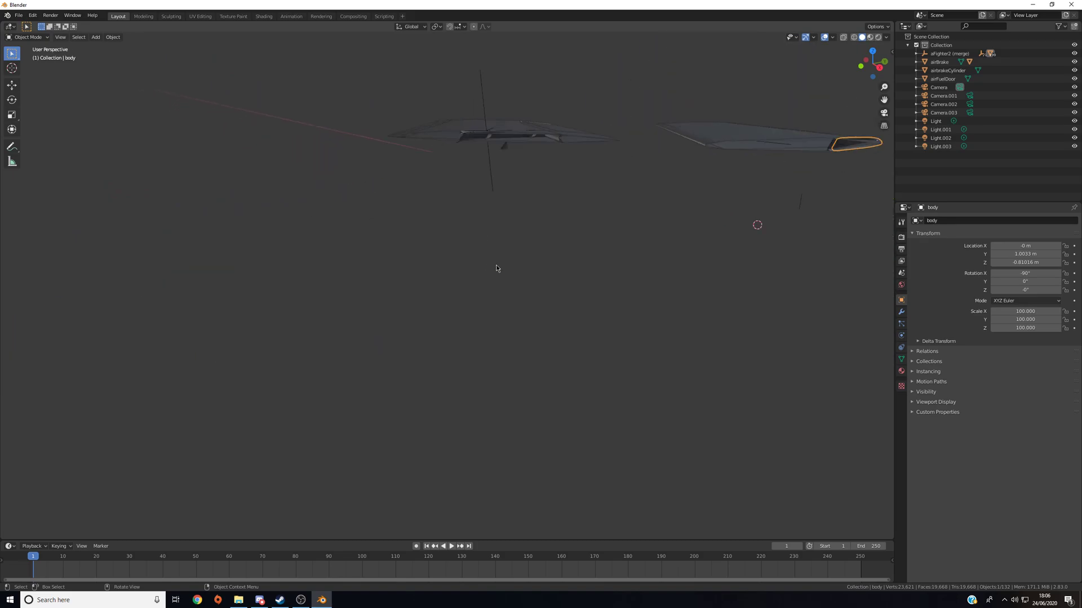
{"action": "scroll", "coordinate": [497, 266], "scroll_direction": "down", "scroll_amount": 7}
Select the jet's body and switch to the Texture Paint workspace
{"action": "left_click", "coordinate": [445, 387]}
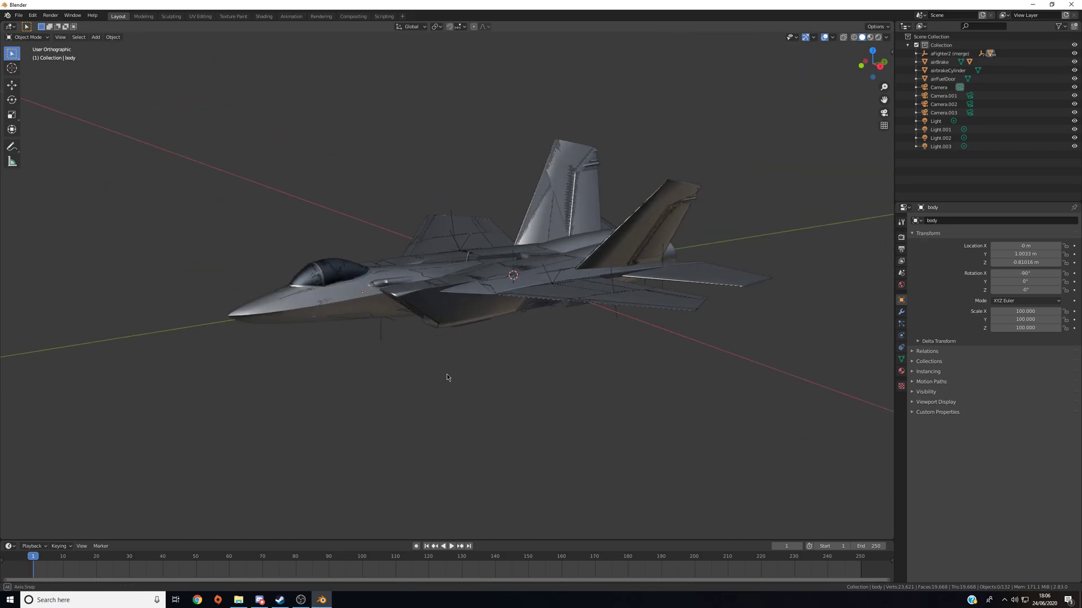
{"action": "mouse_move", "coordinate": [351, 319]}
{"action": "middle_mouse_down"}
{"action": "mouse_move", "coordinate": [374, 367]}
{"action": "mouse_move", "coordinate": [394, 349]}
{"action": "mouse_move", "coordinate": [381, 352]}
{"action": "mouse_move", "coordinate": [344, 305]}
{"action": "middle_mouse_up"}
{"action": "left_click", "coordinate": [298, 327]}
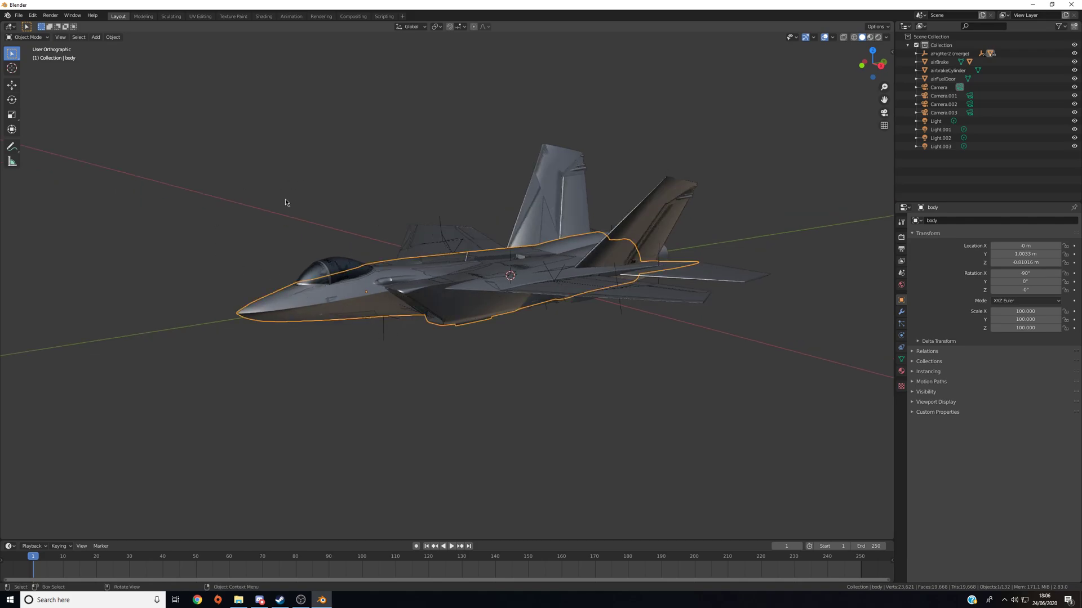
{"action": "left_click", "coordinate": [233, 16]}
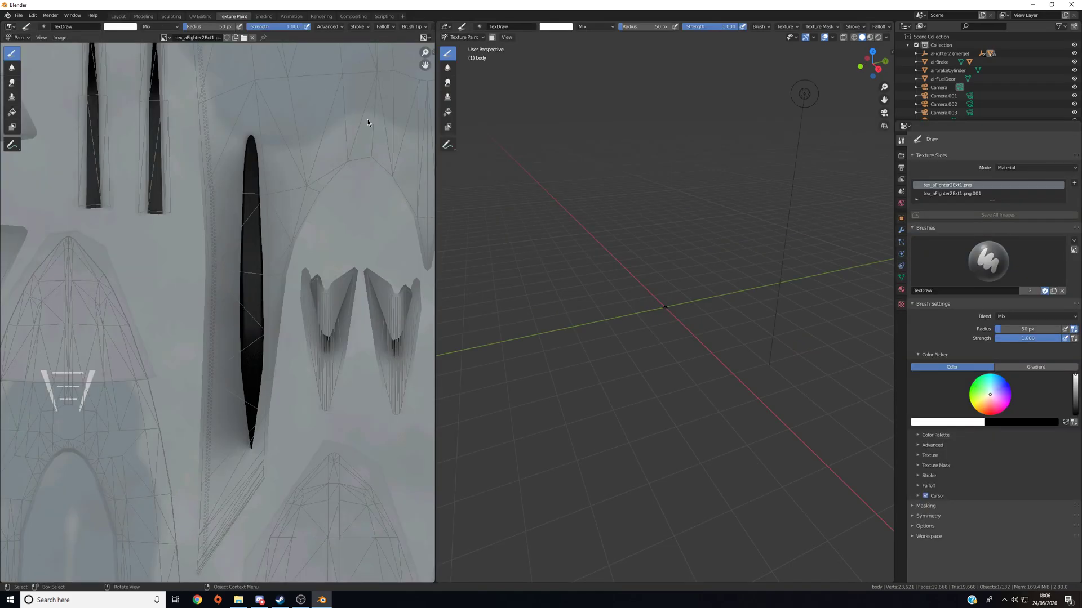
Fit the texture image and the jet in view, try white brush strokes on the nose and underside texture pieces, and undo them
{"action": "scroll", "coordinate": [723, 310], "scroll_direction": "up", "scroll_amount": 15}
{"action": "mouse_move", "coordinate": [667, 290]}
{"action": "middle_mouse_down"}
{"action": "mouse_move", "coordinate": [657, 296]}
{"action": "mouse_move", "coordinate": [681, 289]}
{"action": "middle_mouse_up"}
{"action": "scroll", "coordinate": [674, 291], "scroll_direction": "down", "scroll_amount": 6}
{"action": "key", "text": "Home"}
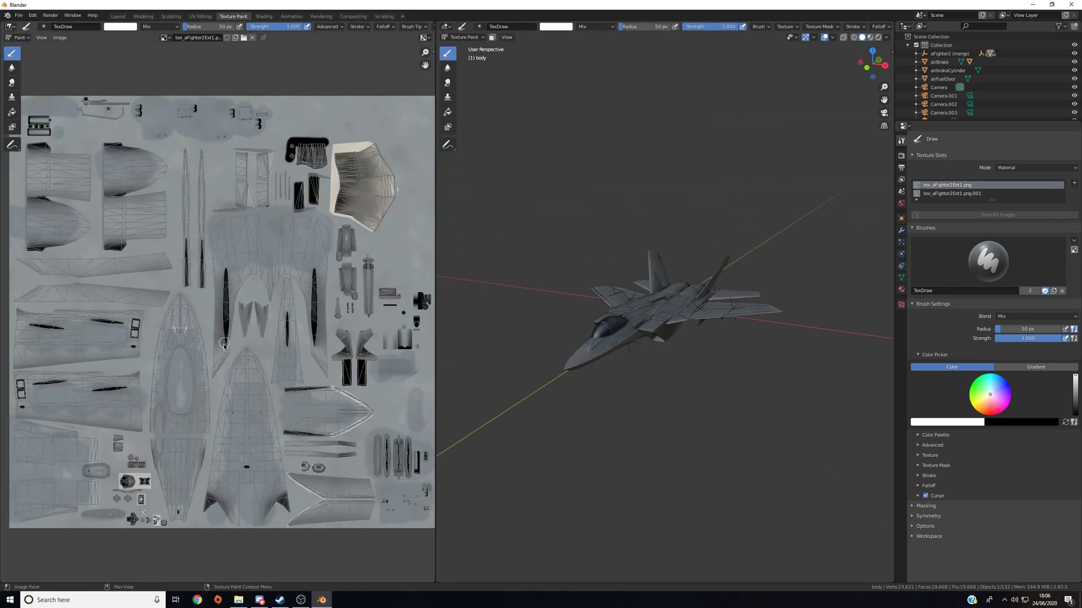
{"action": "left_click", "coordinate": [181, 309]}
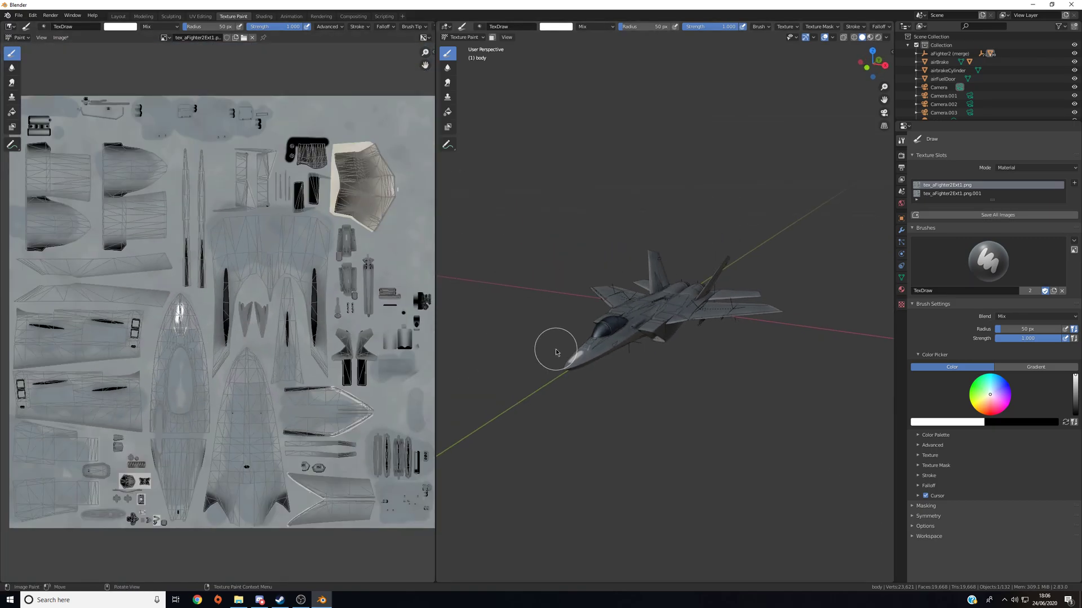
{"action": "scroll", "coordinate": [560, 342], "scroll_direction": "up", "scroll_amount": 2}
{"action": "key", "text": "ctrl+z"}
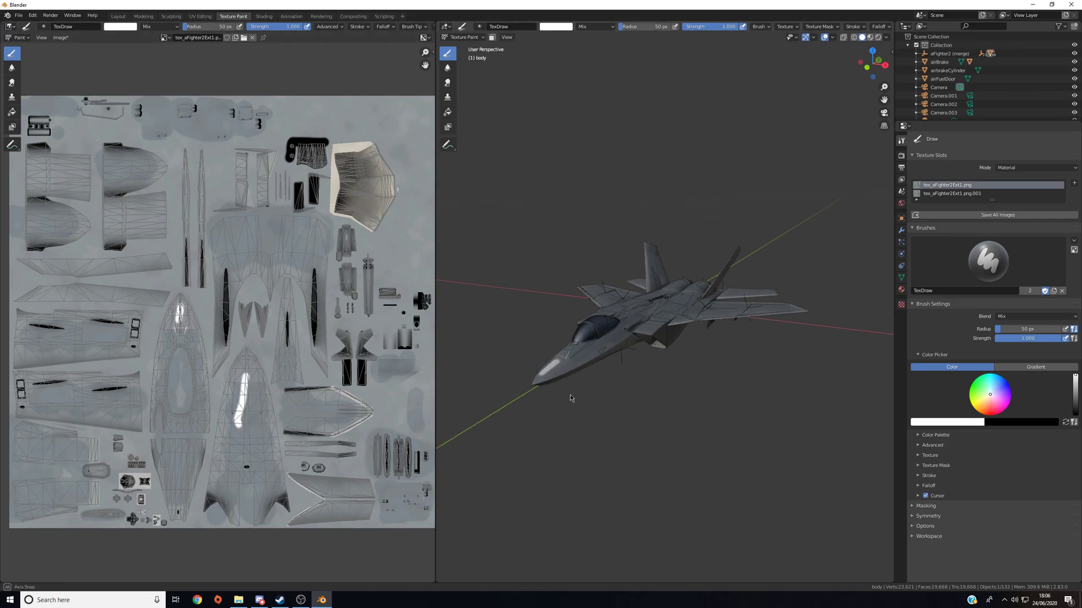
{"action": "middle_click_drag", "start_coordinate": [573, 394], "coordinate": [795, 270]}
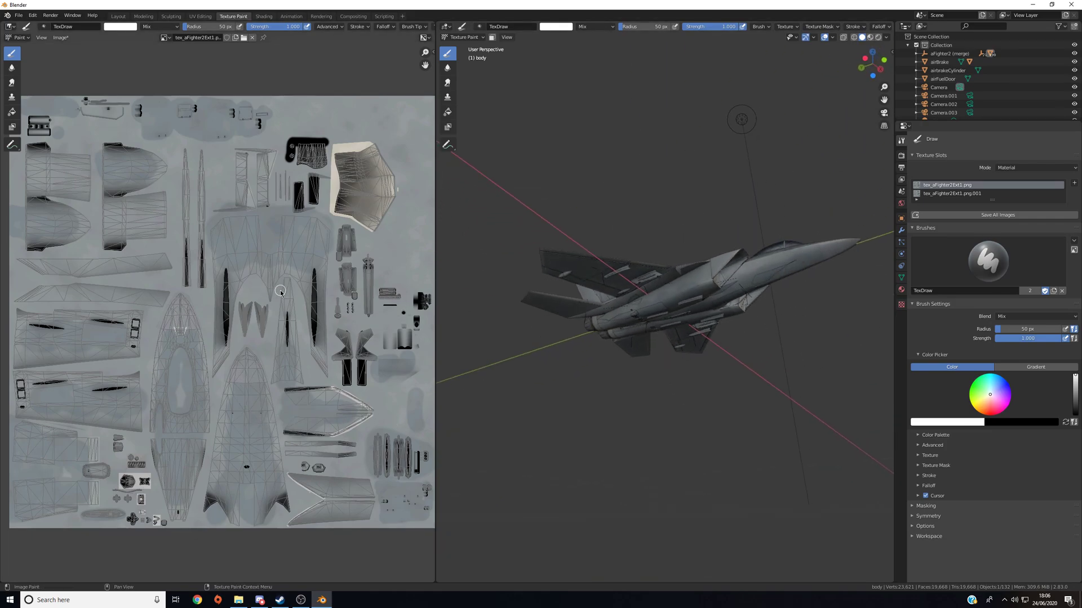
Try another white stroke on the underside fuselage piece of the texture, inspect the jet model, and undo the stroke
{"action": "scroll", "coordinate": [200, 279], "scroll_direction": "down", "scroll_amount": 2}
{"action": "mouse_move", "coordinate": [718, 338]}
{"action": "middle_mouse_down"}
{"action": "mouse_move", "coordinate": [662, 364]}
{"action": "mouse_move", "coordinate": [536, 321]}
{"action": "middle_mouse_up"}
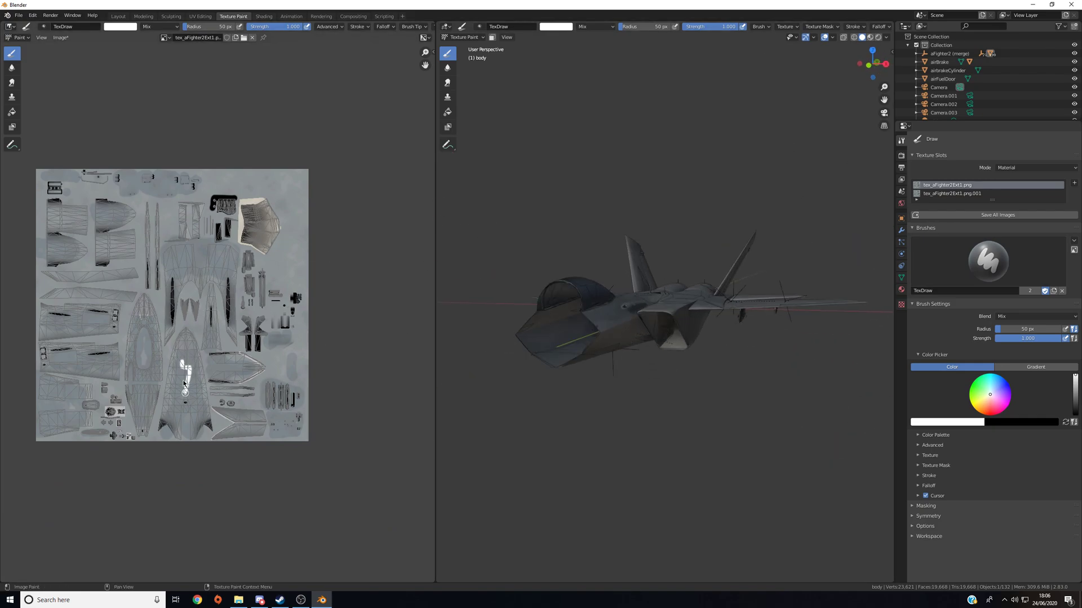
{"action": "mouse_move", "coordinate": [615, 316]}
{"action": "middle_mouse_down"}
{"action": "mouse_move", "coordinate": [586, 338]}
{"action": "mouse_move", "coordinate": [608, 332]}
{"action": "mouse_move", "coordinate": [615, 344]}
{"action": "middle_mouse_up"}
{"action": "left_click_drag", "start_coordinate": [583, 324], "coordinate": [680, 316]}
{"action": "key", "text": "ctrl+z"}
{"action": "middle_click_drag", "start_coordinate": [608, 363], "coordinate": [609, 301]}
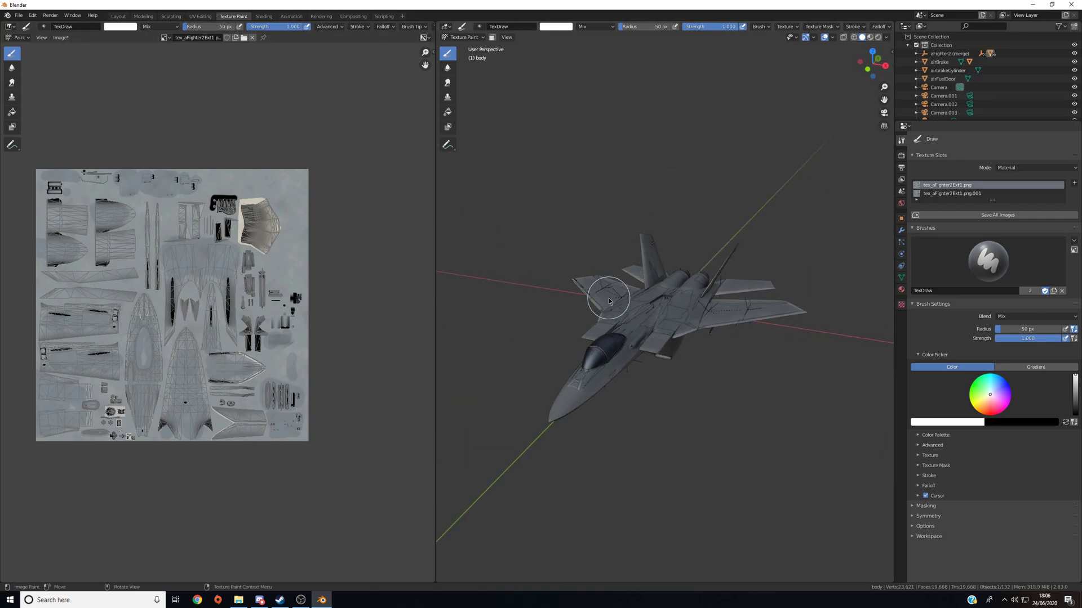
Try the Fill tool with white on the jet's body in the 3D view, and undo the fill
{"action": "left_click", "coordinate": [11, 112]}
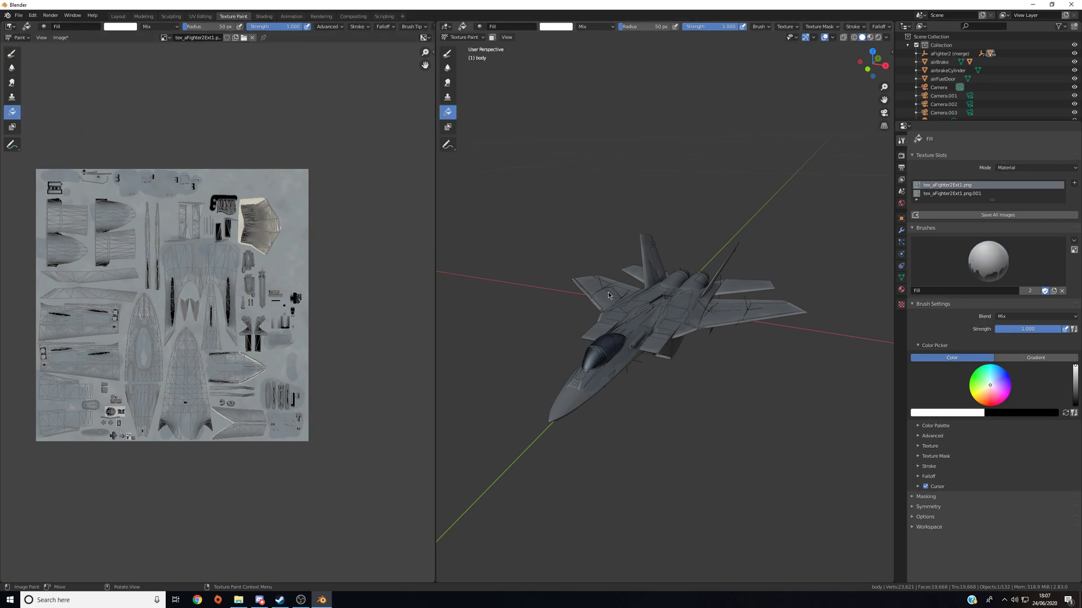
{"action": "left_click", "coordinate": [663, 304]}
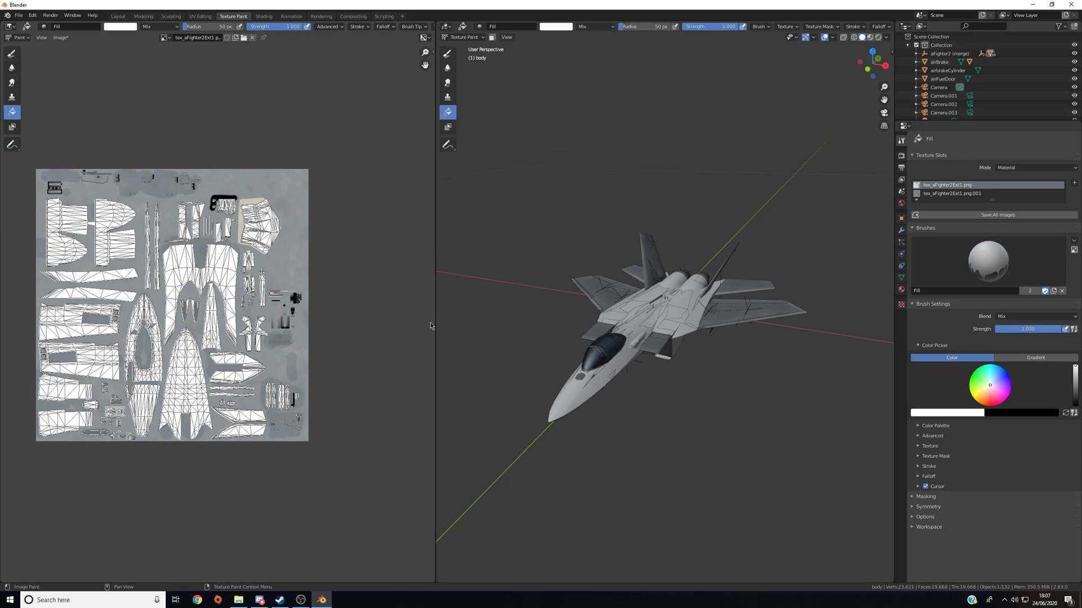
{"action": "middle_click_drag", "start_coordinate": [655, 334], "coordinate": [616, 396]}
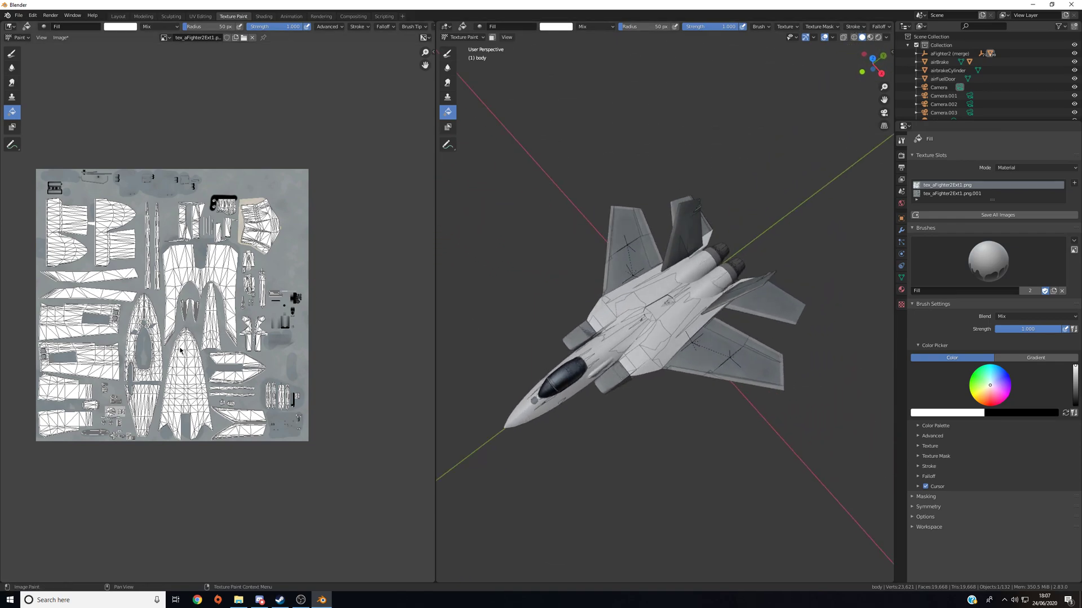
{"action": "key", "text": "ctrl+z"}
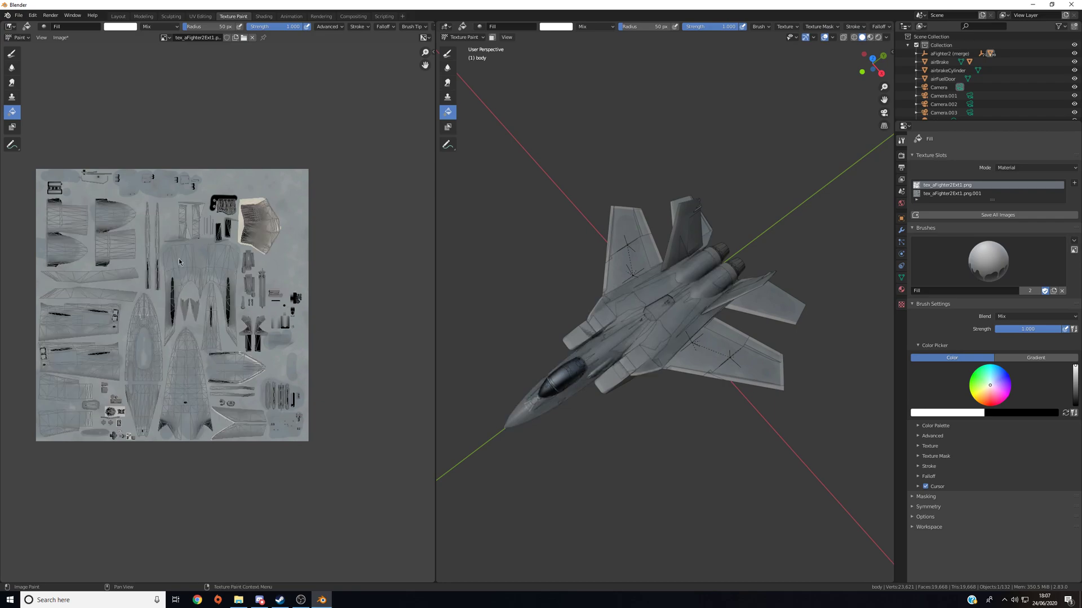
Try filling the flat texture image with white, examine the small pieces' edges up close, and undo the fills
{"action": "key", "text": "ctrl+shift+z"}
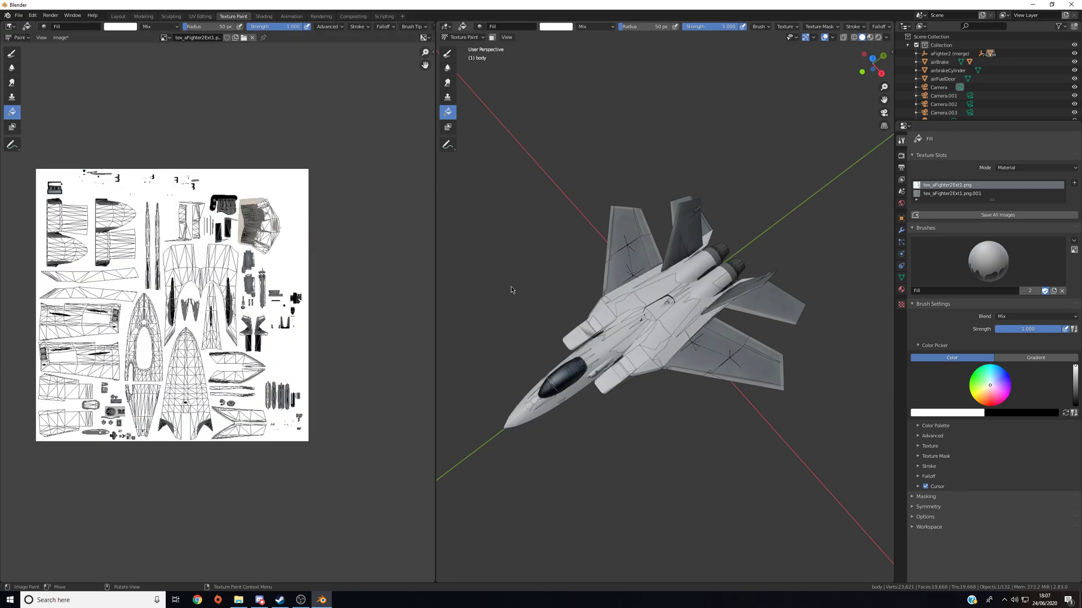
{"action": "middle_click_drag", "start_coordinate": [648, 293], "coordinate": [665, 257]}
{"action": "scroll", "coordinate": [316, 266], "scroll_direction": "up", "scroll_amount": 5}
{"action": "scroll", "coordinate": [213, 308], "scroll_direction": "up", "scroll_amount": 5}
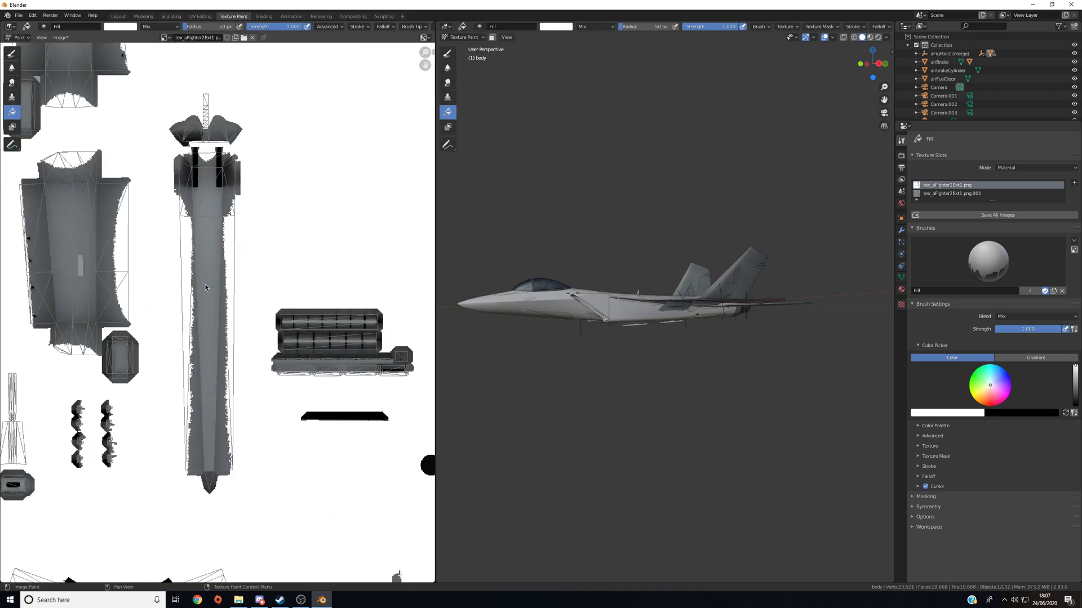
{"action": "key", "text": "ctrl+z"}
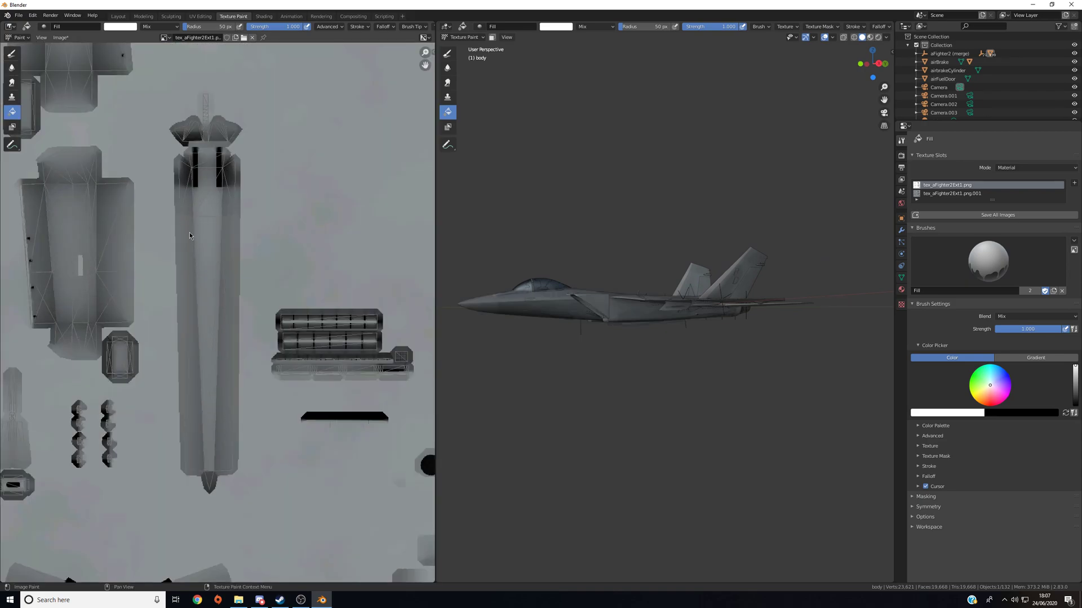
{"action": "left_click", "coordinate": [192, 241]}
{"action": "key", "text": "ctrl+z"}
{"action": "scroll", "coordinate": [226, 259], "scroll_direction": "down", "scroll_amount": 8}
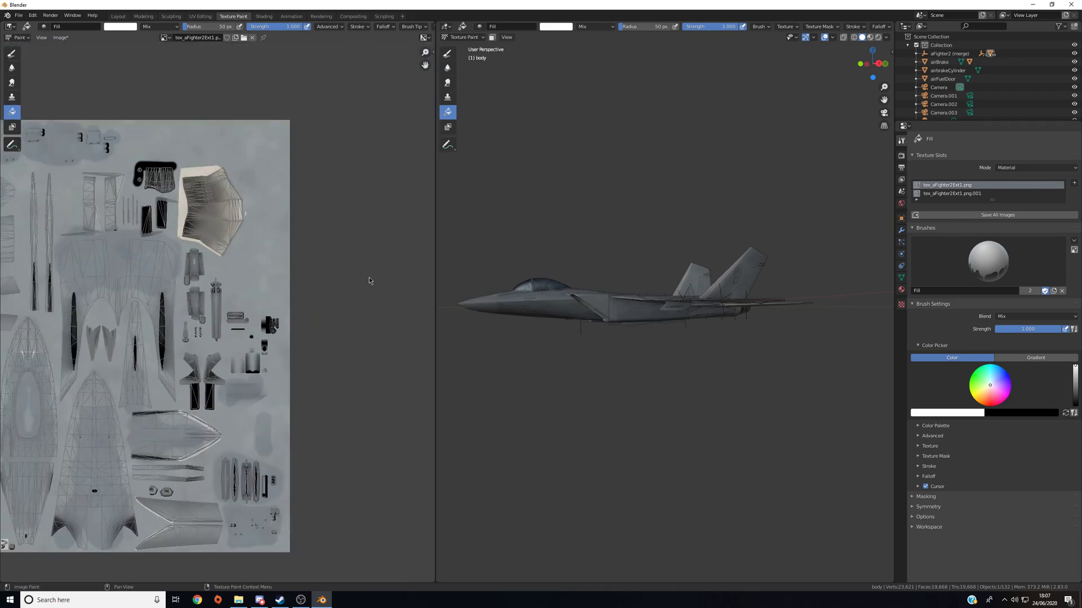
Switch back to the Draw brush, scribble a white freehand test stroke on the rear fuselage texture piece, and undo it
{"action": "middle_click_drag", "start_coordinate": [496, 279], "coordinate": [549, 297]}
{"action": "scroll", "coordinate": [225, 236], "scroll_direction": "down", "scroll_amount": 1}
{"action": "left_click", "coordinate": [11, 53]}
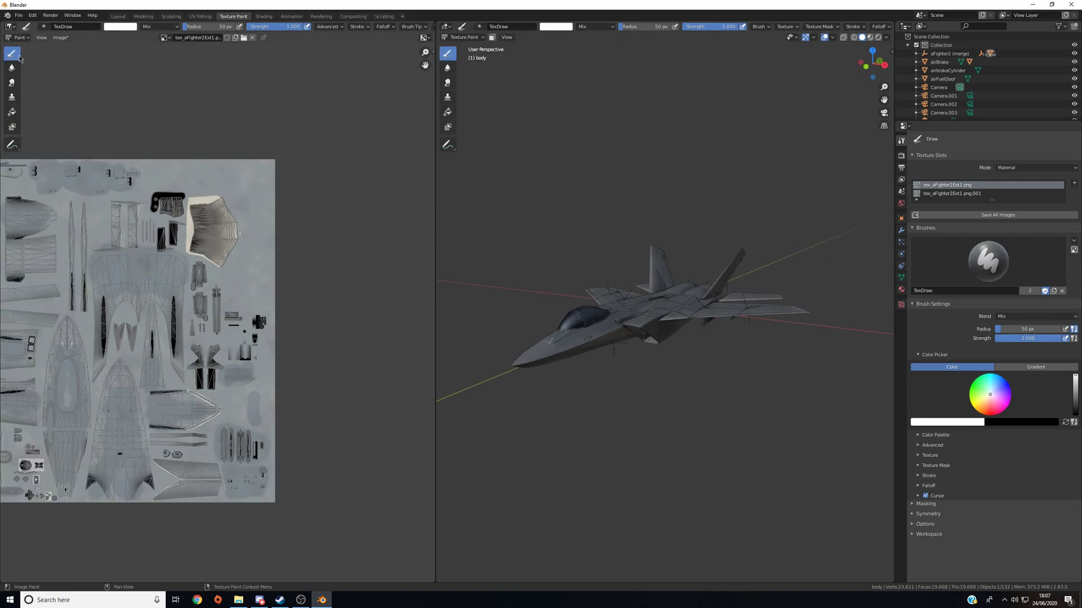
{"action": "scroll", "coordinate": [200, 227], "scroll_direction": "up", "scroll_amount": 1}
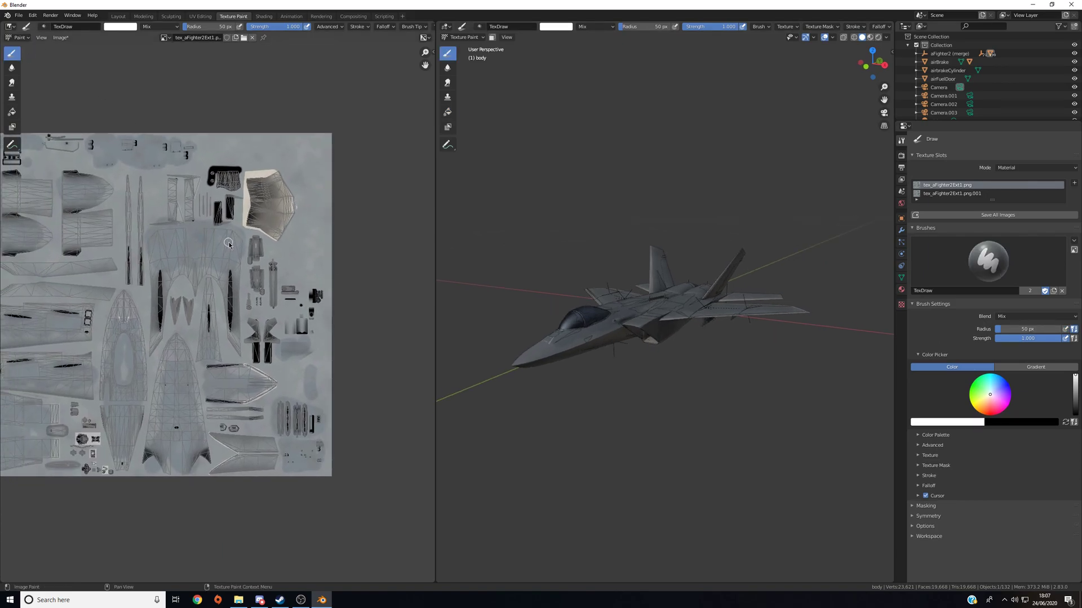
{"action": "left_click", "coordinate": [359, 27]}
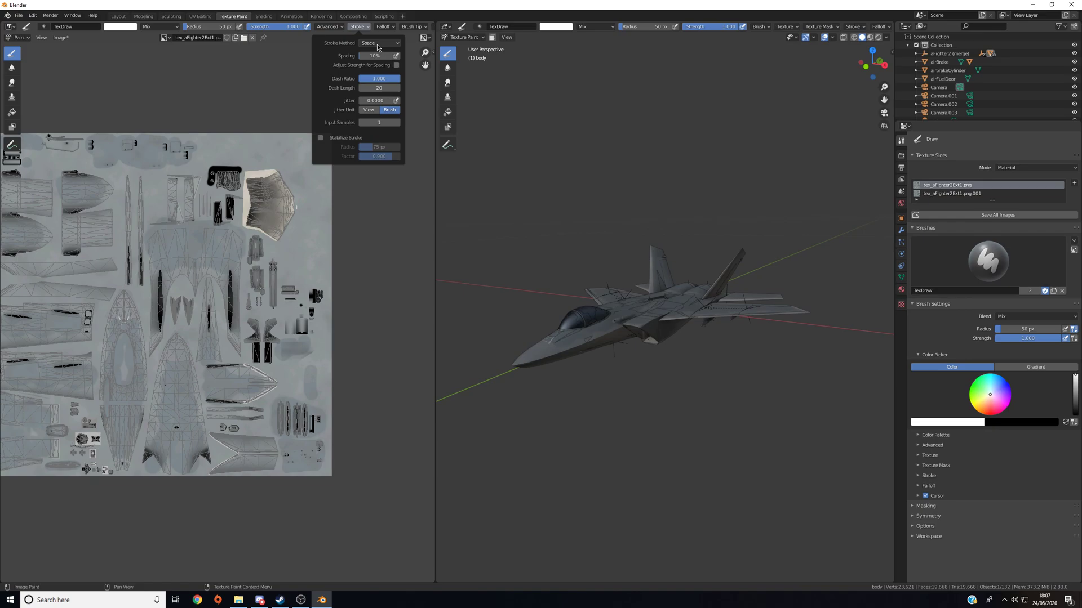
{"action": "left_click", "coordinate": [361, 30]}
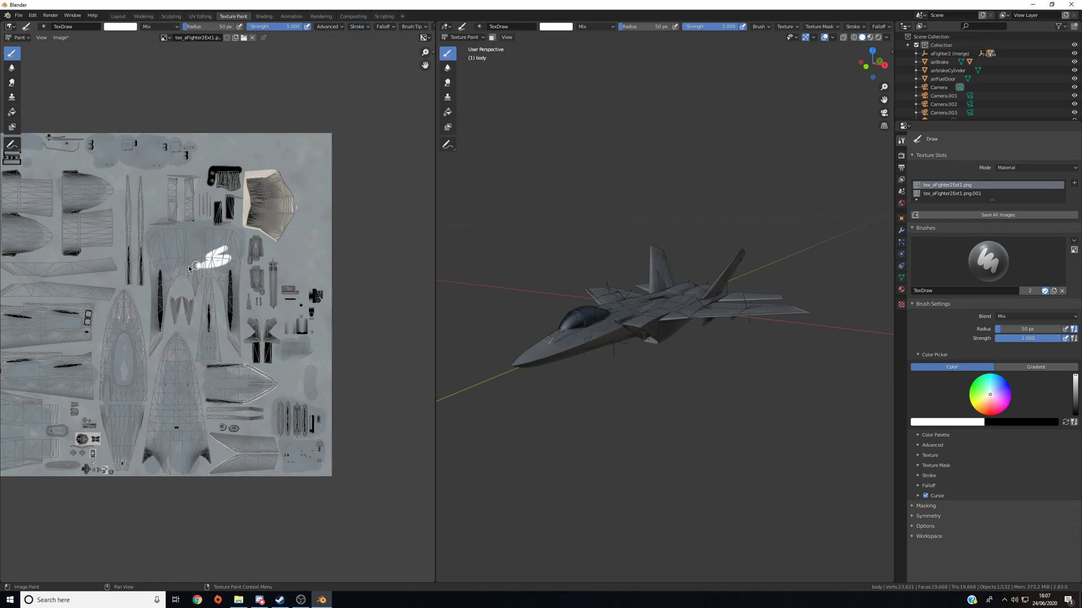
{"action": "key", "text": "ctrl+z"}
Set the brush's stroke method to Line and try a straight white stroke on the rear fuselage texture piece
{"action": "left_click", "coordinate": [359, 27]}
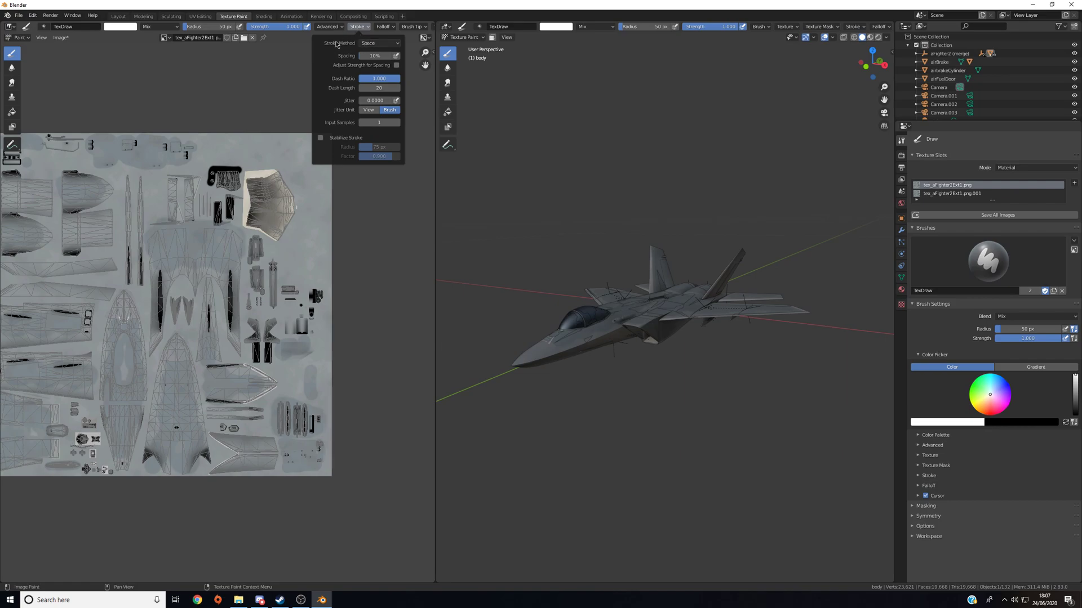
{"action": "left_click", "coordinate": [377, 44]}
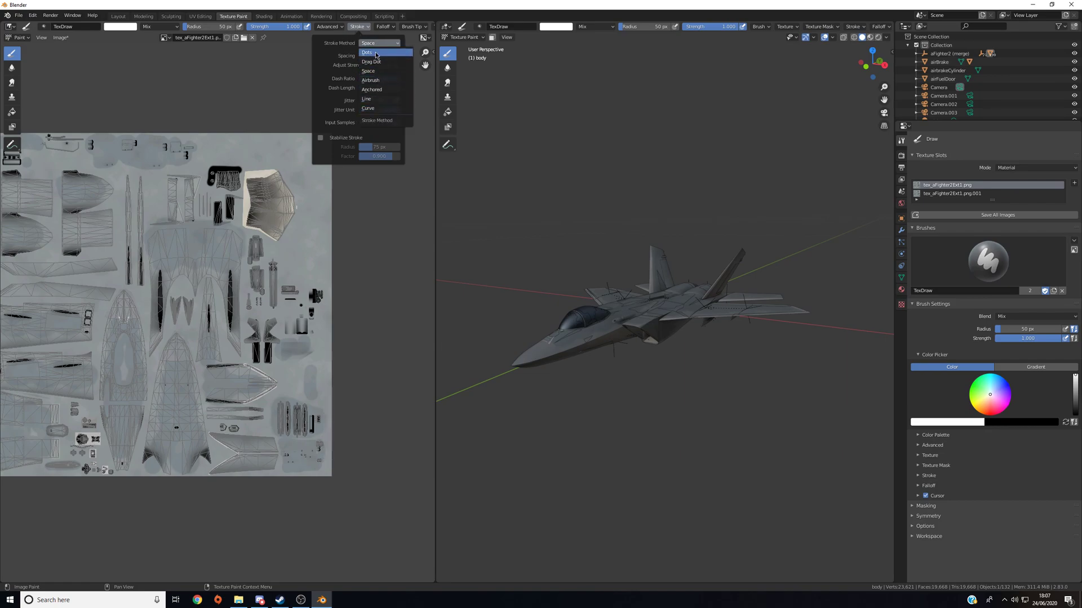
{"action": "left_click", "coordinate": [381, 100]}
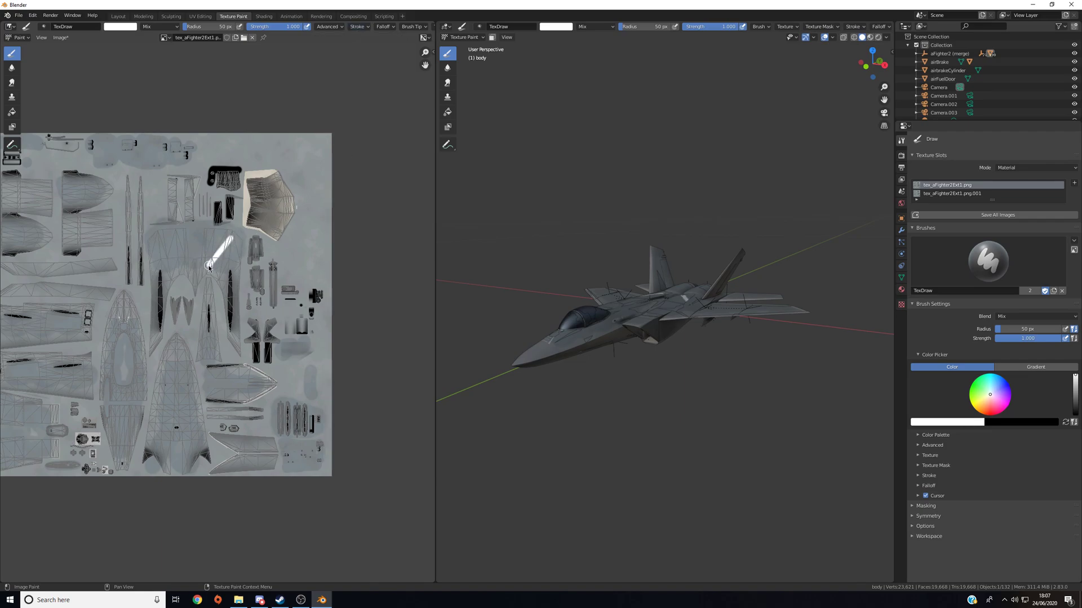
{"action": "middle_click_drag", "start_coordinate": [620, 282], "coordinate": [652, 321]}
{"action": "left_click_drag", "start_coordinate": [652, 320], "coordinate": [602, 378]}
{"action": "middle_click_drag", "start_coordinate": [602, 377], "coordinate": [679, 316]}
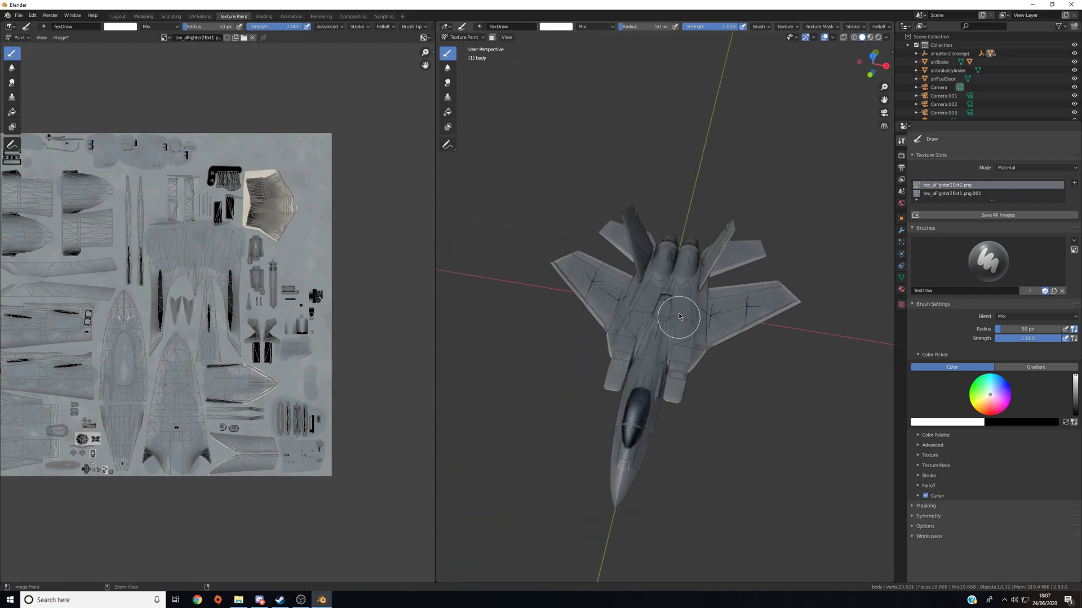
Paint straight white lines lengthwise over the jet's body in the 3D view, one along its upper side and one along its underside
{"action": "left_click_drag", "start_coordinate": [679, 248], "coordinate": [612, 509]}
{"action": "mouse_move", "coordinate": [613, 507]}
{"action": "middle_mouse_down"}
{"action": "mouse_move", "coordinate": [660, 386]}
{"action": "mouse_move", "coordinate": [670, 297]}
{"action": "middle_mouse_up"}
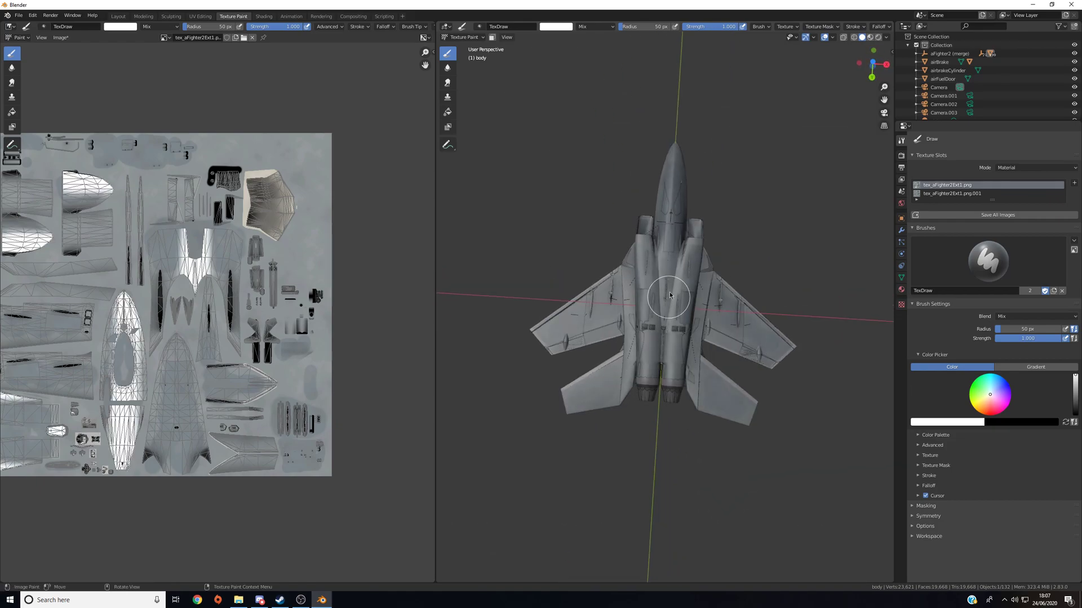
{"action": "mouse_move", "coordinate": [676, 145]}
{"action": "left_mouse_down"}
{"action": "mouse_move", "coordinate": [673, 299]}
{"action": "mouse_move", "coordinate": [658, 389]}
{"action": "mouse_move", "coordinate": [667, 394]}
{"action": "mouse_move", "coordinate": [658, 398]}
{"action": "left_mouse_up"}
{"action": "mouse_move", "coordinate": [658, 399]}
{"action": "middle_mouse_down"}
{"action": "mouse_move", "coordinate": [628, 392]}
{"action": "mouse_move", "coordinate": [760, 327]}
{"action": "mouse_move", "coordinate": [789, 236]}
{"action": "mouse_move", "coordinate": [707, 367]}
{"action": "mouse_move", "coordinate": [631, 326]}
{"action": "middle_mouse_up"}
{"action": "scroll", "coordinate": [225, 325], "scroll_direction": "down", "scroll_amount": 4}
{"action": "scroll", "coordinate": [204, 323], "scroll_direction": "up", "scroll_amount": 4}
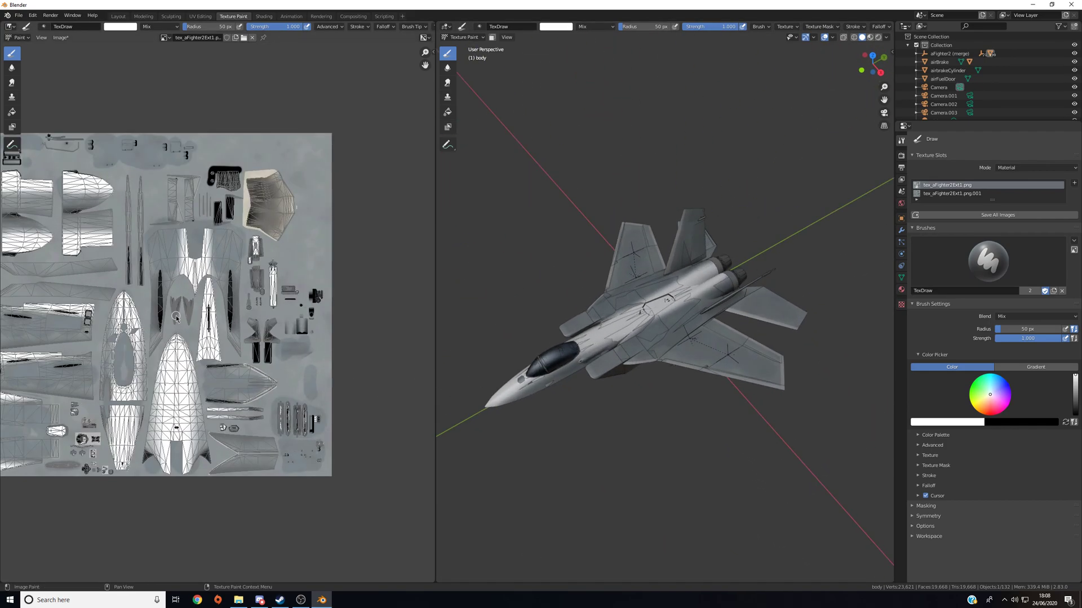
Return to the Layout workspace and select the jet's left elevon
{"action": "left_click", "coordinate": [120, 16]}
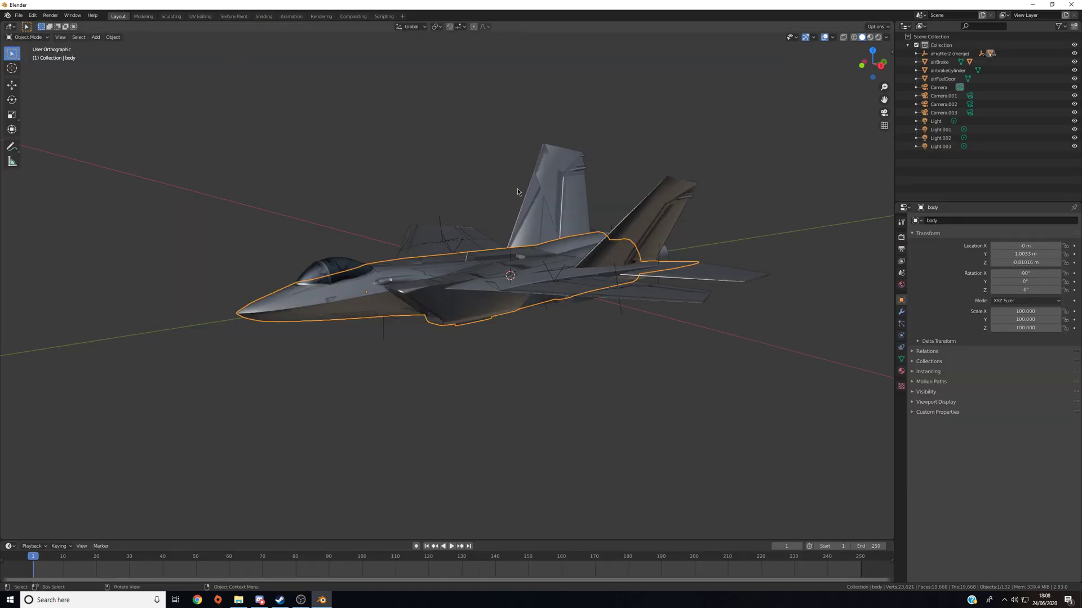
{"action": "mouse_move", "coordinate": [517, 188]}
{"action": "middle_mouse_down"}
{"action": "mouse_move", "coordinate": [555, 212]}
{"action": "mouse_move", "coordinate": [513, 176]}
{"action": "middle_mouse_up"}
{"action": "scroll", "coordinate": [507, 178], "scroll_direction": "down", "scroll_amount": 2}
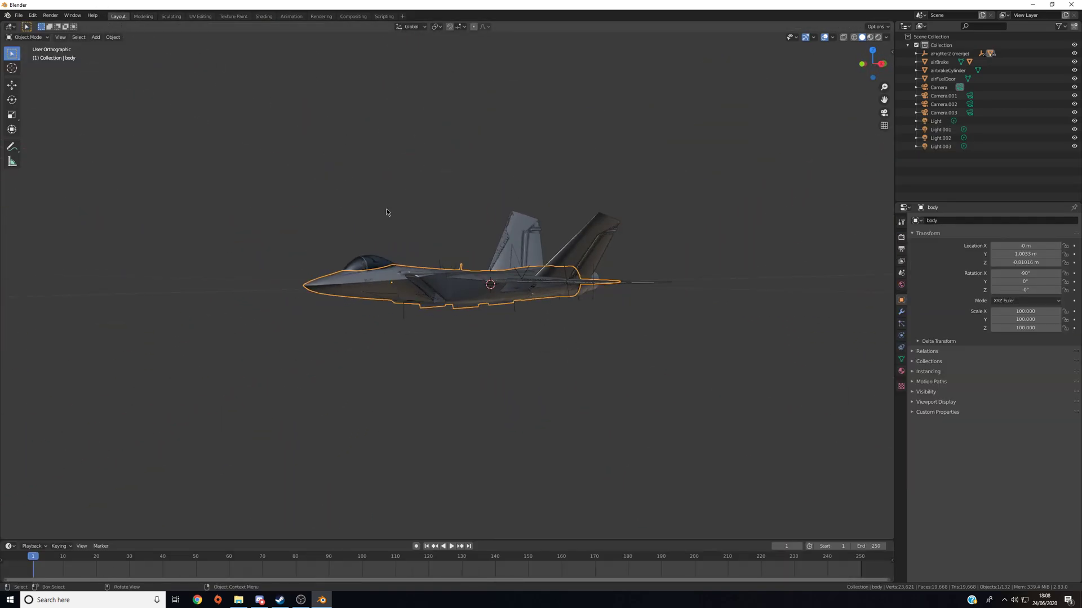
{"action": "middle_click_drag", "start_coordinate": [634, 283], "coordinate": [648, 307]}
{"action": "left_click", "coordinate": [633, 268]}
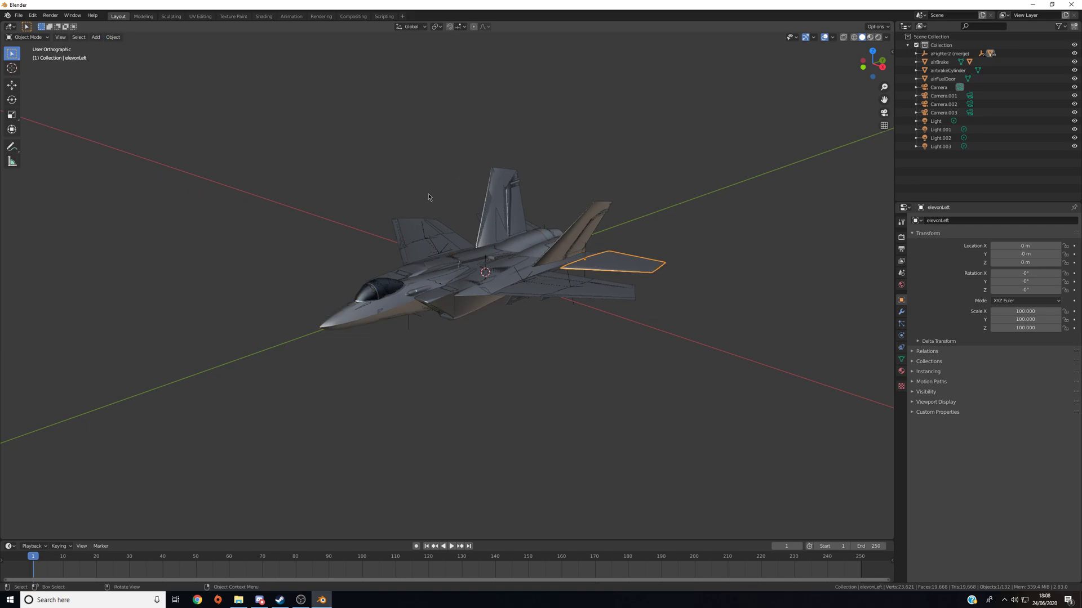
{"action": "middle_click_drag", "start_coordinate": [428, 194], "coordinate": [424, 280]}
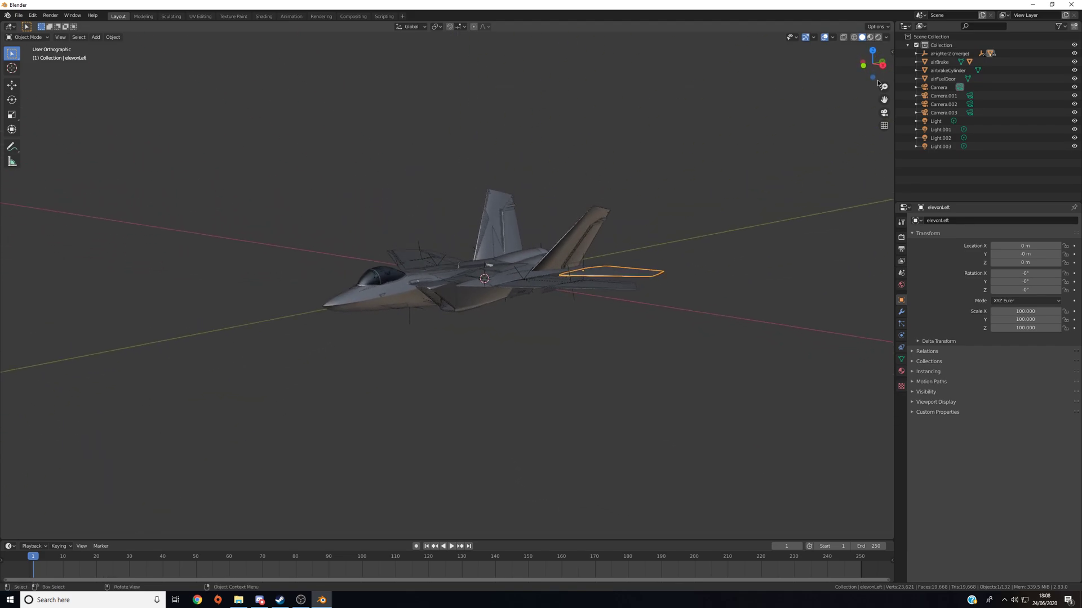
View the jet in wireframe shading from different angles, and return the viewport to solid shading
{"action": "left_click", "coordinate": [855, 37]}
{"action": "left_click", "coordinate": [865, 38]}
{"action": "left_click", "coordinate": [855, 38]}
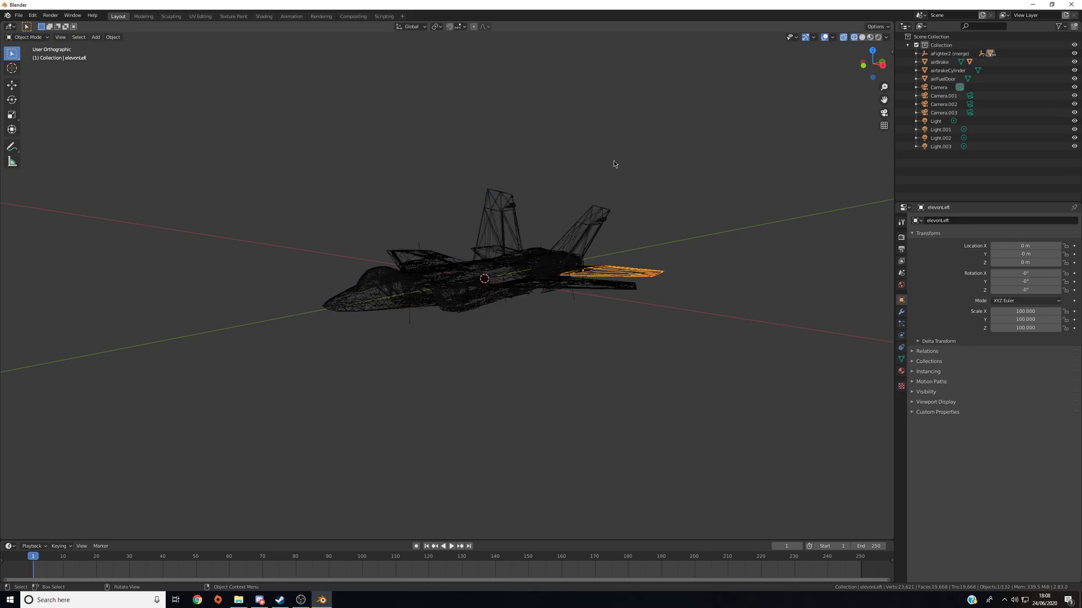
{"action": "mouse_move", "coordinate": [614, 164]}
{"action": "middle_mouse_down"}
{"action": "mouse_move", "coordinate": [685, 149]}
{"action": "mouse_move", "coordinate": [590, 148]}
{"action": "mouse_move", "coordinate": [630, 102]}
{"action": "mouse_move", "coordinate": [579, 80]}
{"action": "mouse_move", "coordinate": [625, 162]}
{"action": "mouse_move", "coordinate": [507, 150]}
{"action": "mouse_move", "coordinate": [657, 203]}
{"action": "mouse_move", "coordinate": [605, 137]}
{"action": "mouse_move", "coordinate": [614, 152]}
{"action": "mouse_move", "coordinate": [694, 152]}
{"action": "mouse_move", "coordinate": [553, 223]}
{"action": "mouse_move", "coordinate": [331, 154]}
{"action": "middle_mouse_up"}
{"action": "left_click", "coordinate": [862, 38]}
{"action": "middle_click_drag", "start_coordinate": [402, 253], "coordinate": [546, 257]}
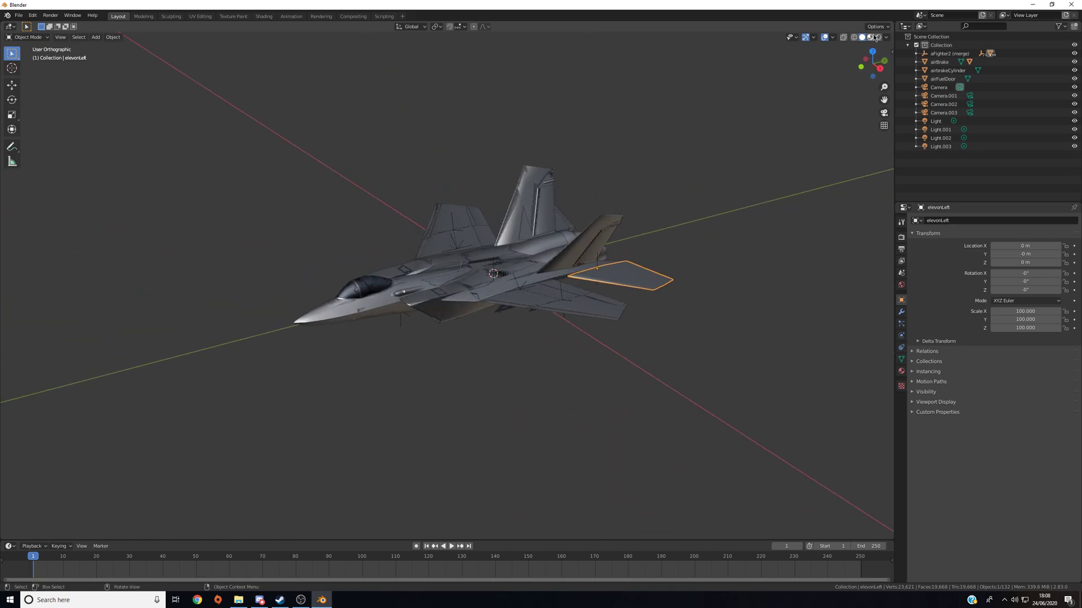
Show the jet in Material Preview and in Rendered shading, examining its underside and side in each
{"action": "key", "text": "z"}
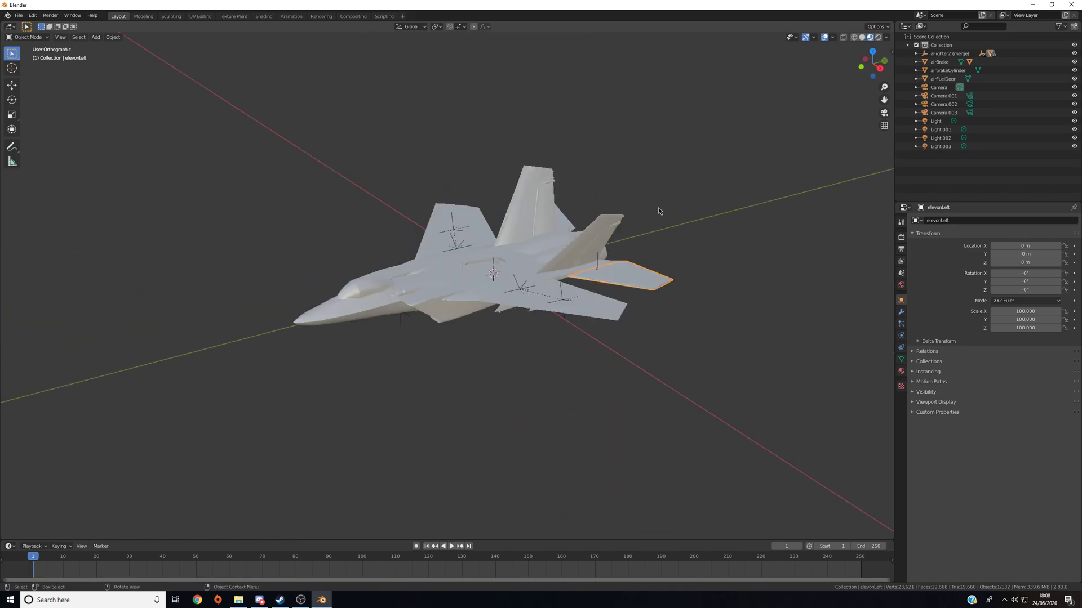
{"action": "middle_click_drag", "start_coordinate": [659, 211], "coordinate": [494, 131]}
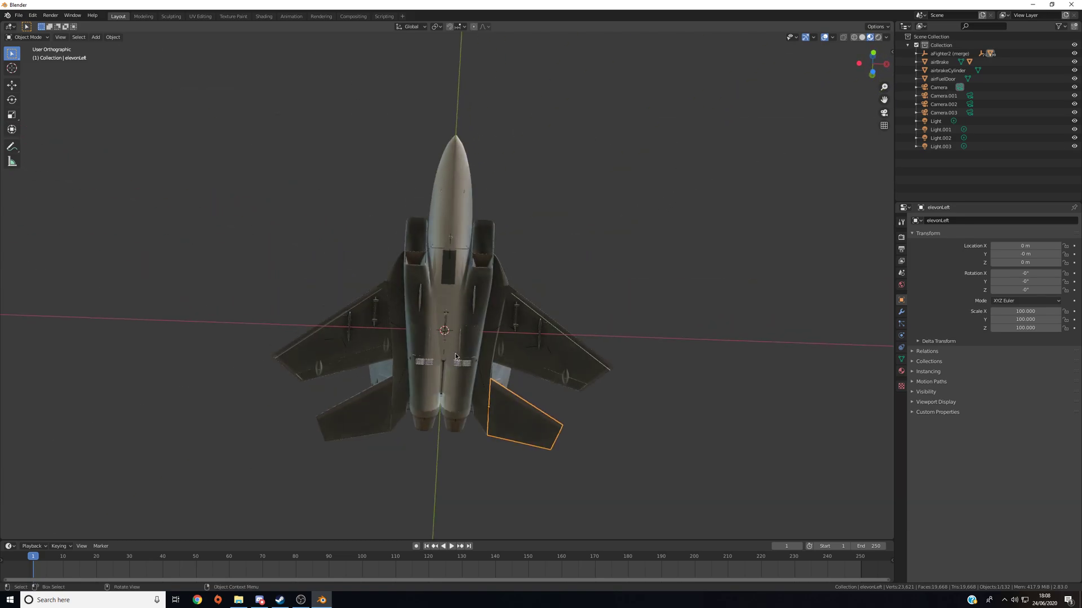
{"action": "middle_click_drag", "start_coordinate": [455, 357], "coordinate": [400, 111]}
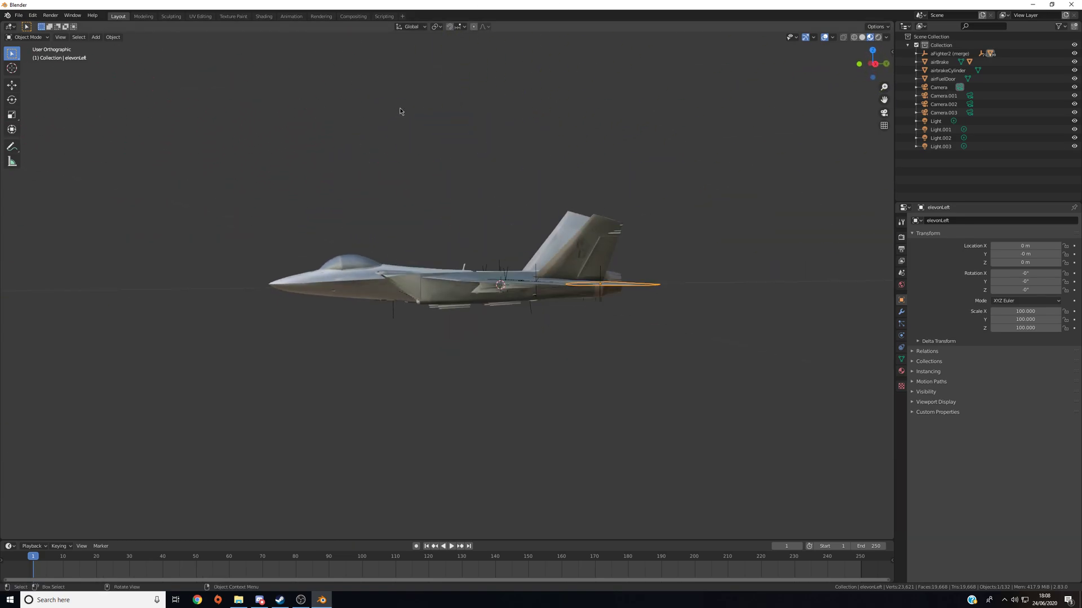
{"action": "left_click", "coordinate": [878, 37]}
{"action": "middle_click_drag", "start_coordinate": [468, 235], "coordinate": [532, 98]}
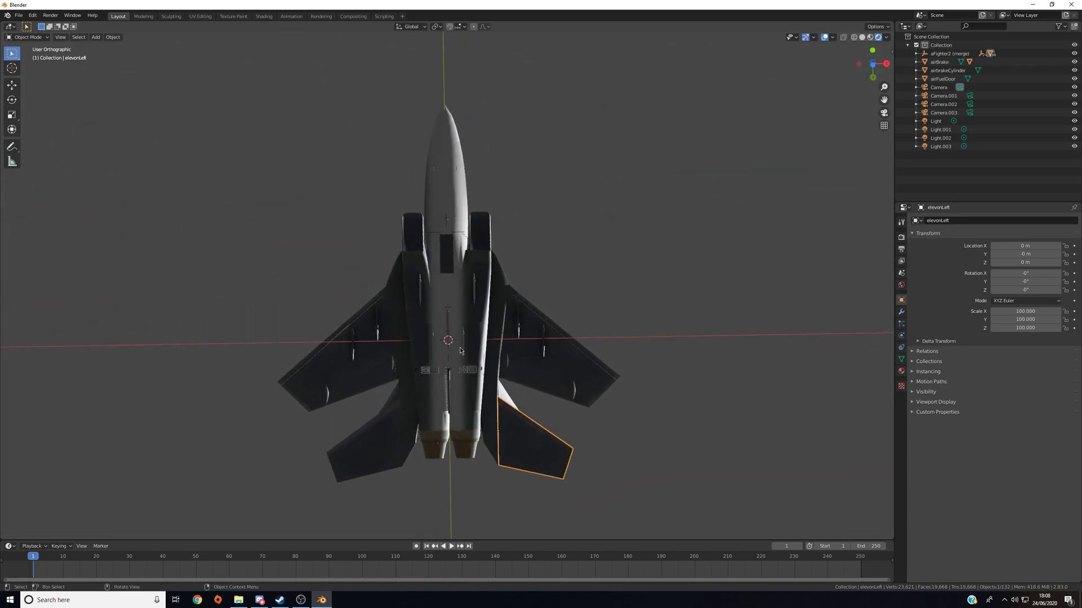
{"action": "middle_click_drag", "start_coordinate": [461, 351], "coordinate": [574, 265]}
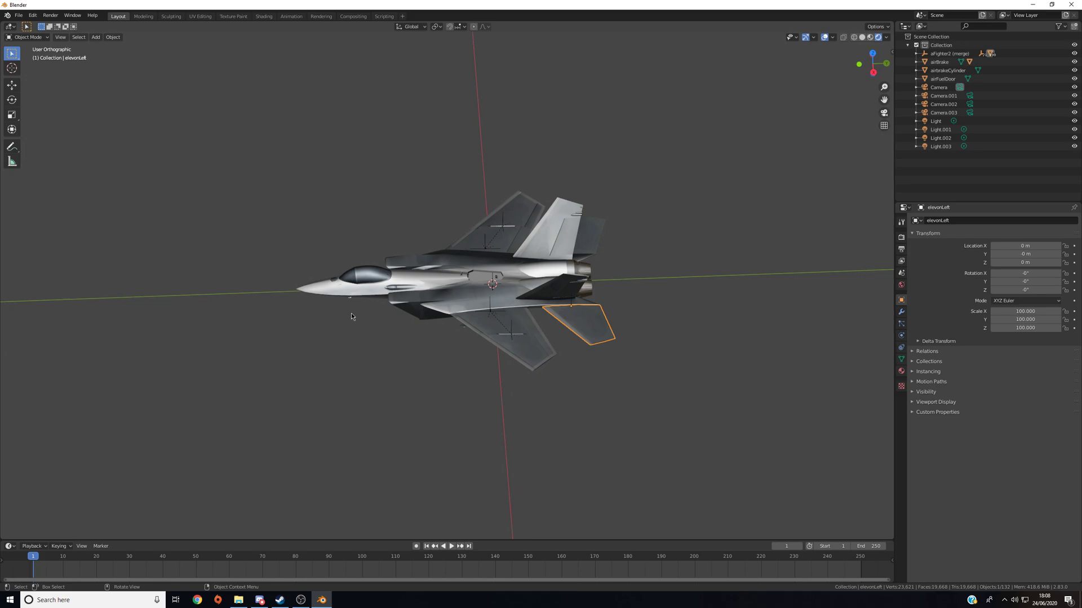
Open the left elevon in the UV Editing workspace and examine its UV layout alongside a close orthographic view of the part
{"action": "middle_click_drag", "start_coordinate": [364, 258], "coordinate": [582, 288]}
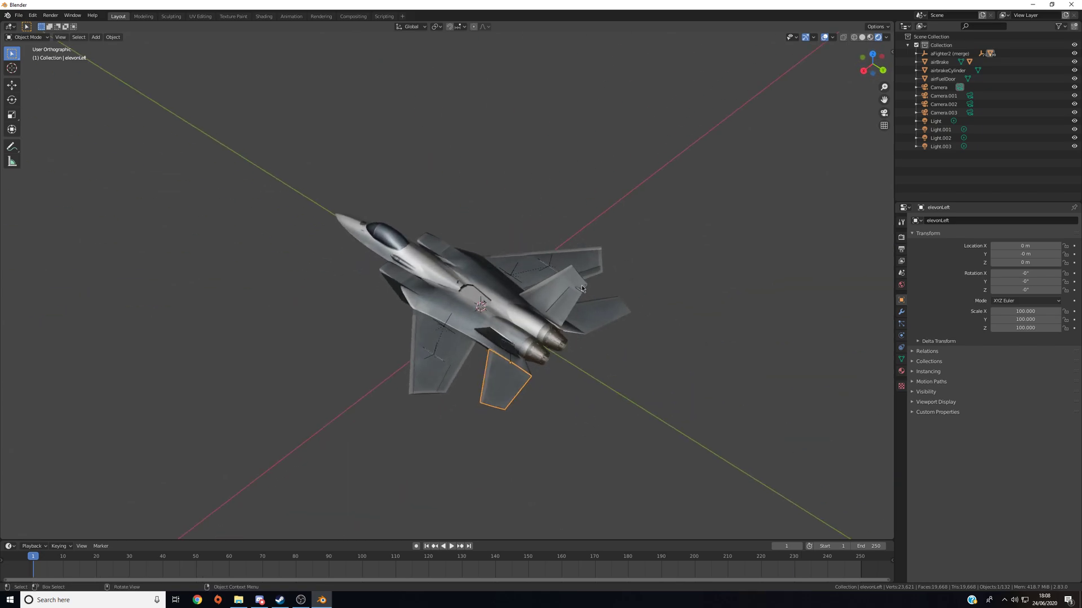
{"action": "left_click", "coordinate": [201, 18]}
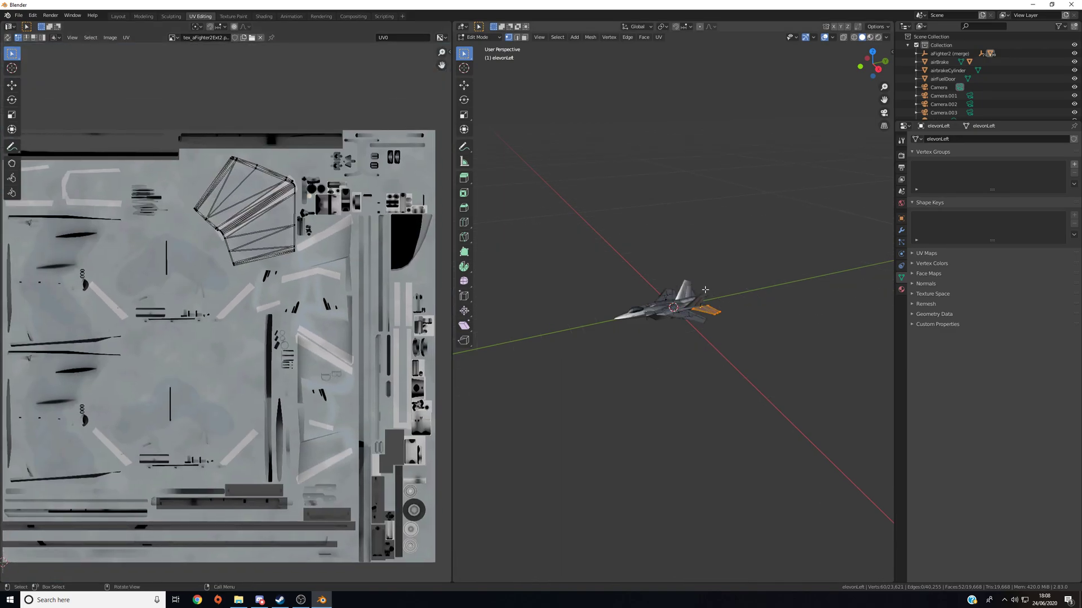
{"action": "scroll", "coordinate": [705, 290], "scroll_direction": "up", "scroll_amount": 5}
{"action": "middle_click_drag", "start_coordinate": [756, 331], "coordinate": [616, 330]}
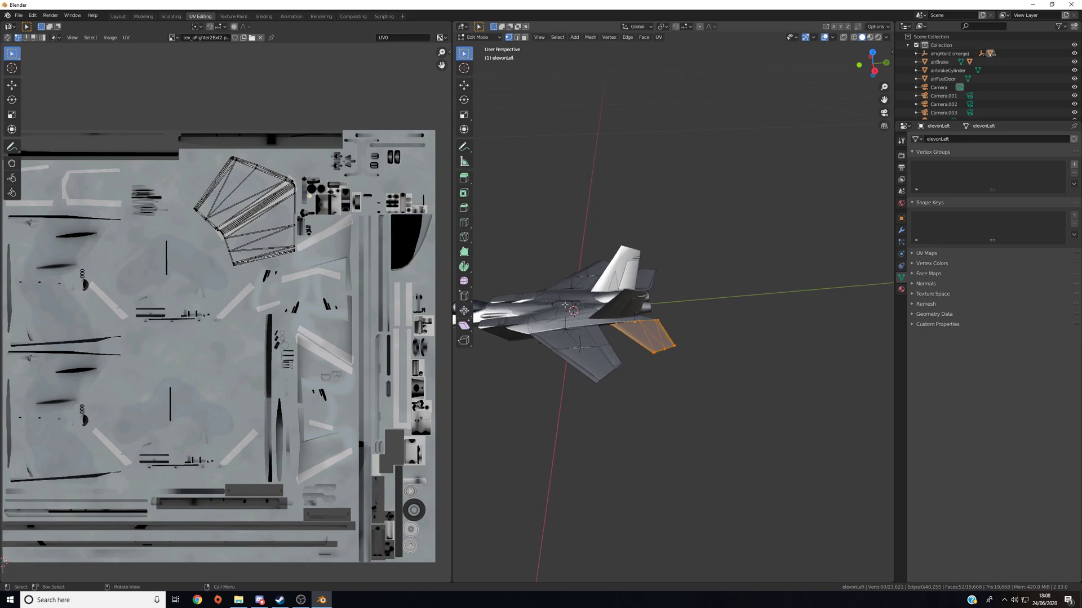
{"action": "middle_click_drag", "start_coordinate": [564, 305], "coordinate": [597, 280], "text": "shift"}
{"action": "scroll", "coordinate": [596, 279], "scroll_direction": "up", "scroll_amount": 8}
{"action": "scroll", "coordinate": [677, 270], "scroll_direction": "down", "scroll_amount": 3}
{"action": "scroll", "coordinate": [663, 256], "scroll_direction": "down", "scroll_amount": 2}
{"action": "middle_click_drag", "start_coordinate": [663, 257], "coordinate": [653, 275]}
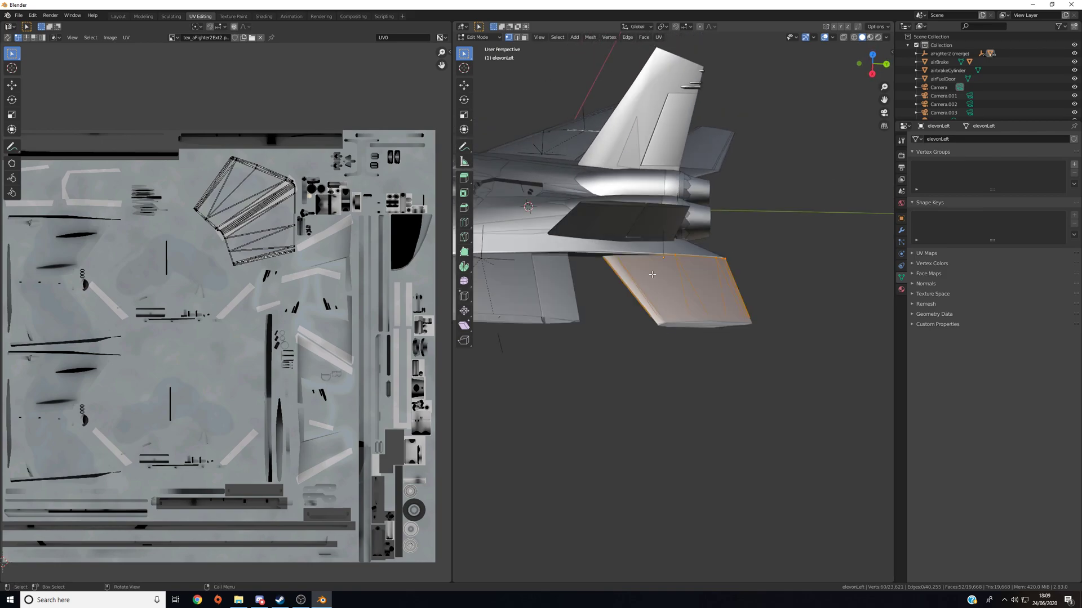
{"action": "key", "text": "KP_5"}
{"action": "key", "text": "KP_Decimal"}
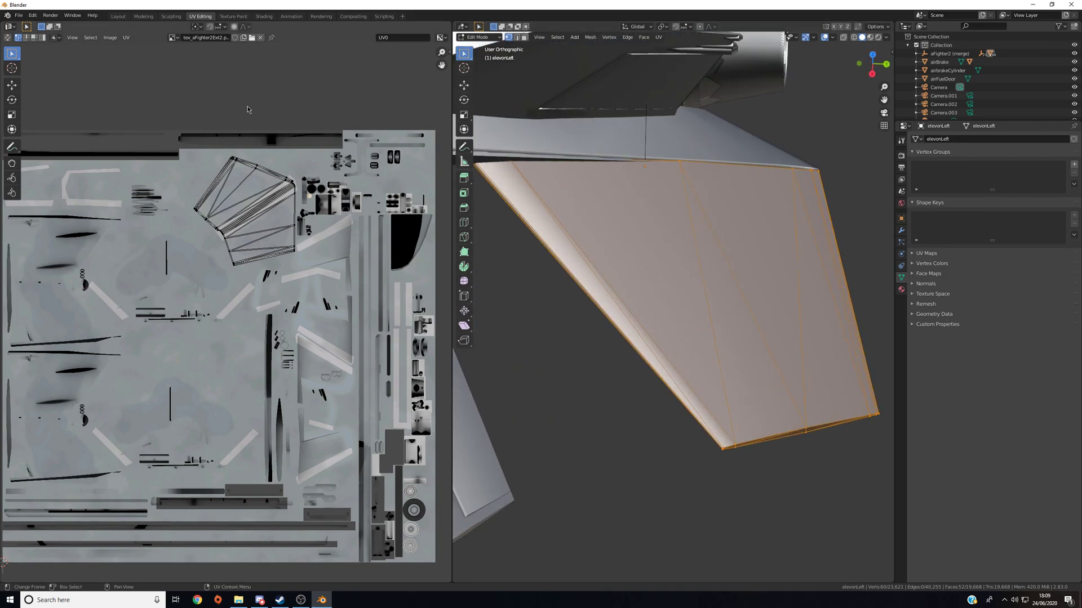
Look at the jet and its left elevon in the Texture Paint, UV Editing and Layout workspaces in turn
{"action": "left_click", "coordinate": [233, 16]}
{"action": "mouse_move", "coordinate": [725, 285]}
{"action": "middle_mouse_down"}
{"action": "mouse_move", "coordinate": [648, 272]}
{"action": "mouse_move", "coordinate": [631, 299]}
{"action": "mouse_move", "coordinate": [648, 315]}
{"action": "mouse_move", "coordinate": [645, 305]}
{"action": "middle_mouse_up"}
{"action": "scroll", "coordinate": [642, 325], "scroll_direction": "up", "scroll_amount": 3}
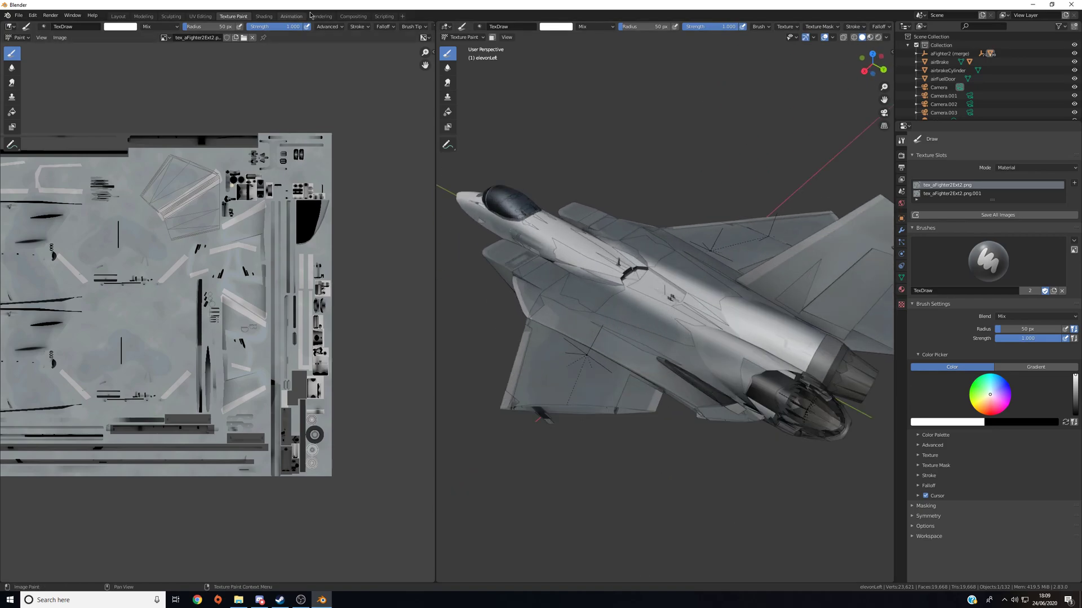
{"action": "left_click", "coordinate": [204, 17]}
{"action": "scroll", "coordinate": [673, 307], "scroll_direction": "up", "scroll_amount": 1}
{"action": "scroll", "coordinate": [673, 307], "scroll_direction": "down", "scroll_amount": 4}
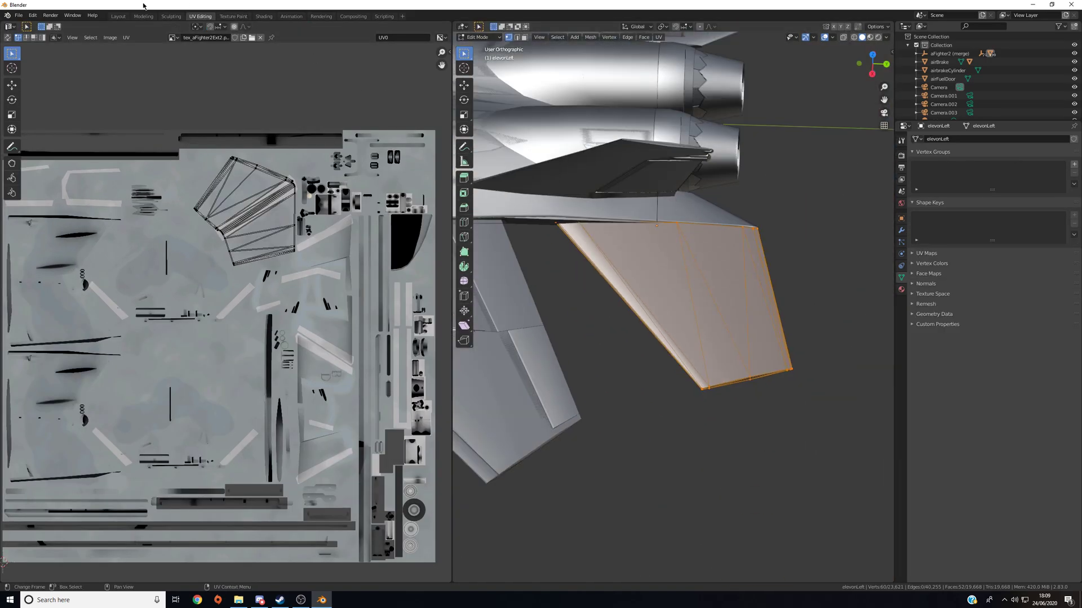
{"action": "left_click", "coordinate": [118, 16]}
{"action": "scroll", "coordinate": [586, 248], "scroll_direction": "up", "scroll_amount": 6}
{"action": "scroll", "coordinate": [582, 246], "scroll_direction": "down", "scroll_amount": 8}
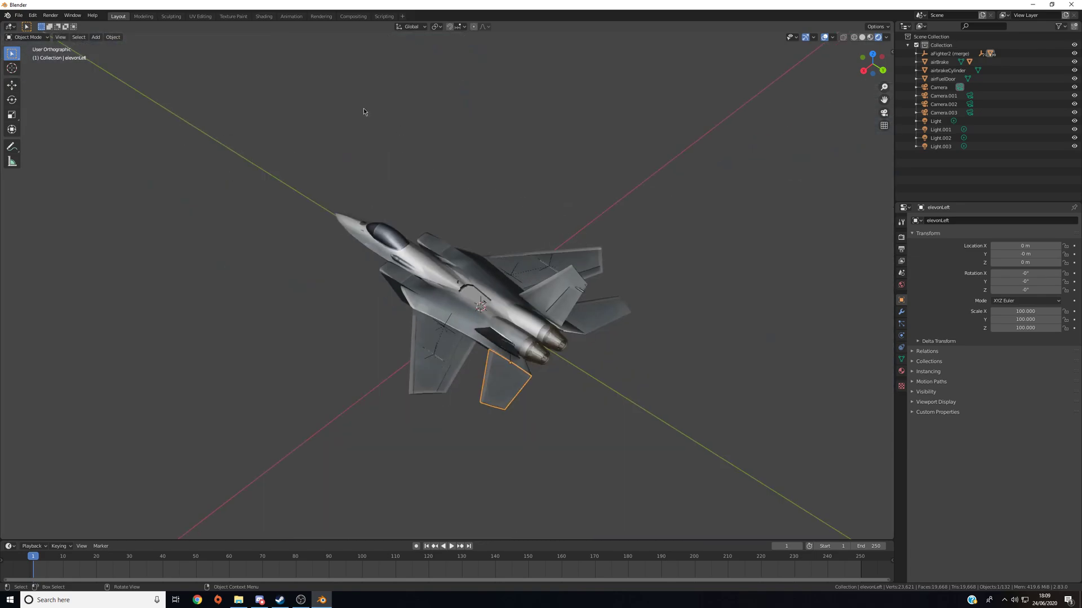
In the Texture Paint workspace, paint a straight white stroke across the left elevon on the 3D model
{"action": "left_click", "coordinate": [233, 17]}
{"action": "scroll", "coordinate": [655, 319], "scroll_direction": "up", "scroll_amount": 4}
{"action": "scroll", "coordinate": [655, 319], "scroll_direction": "down", "scroll_amount": 3}
{"action": "key", "text": "KP_5"}
{"action": "middle_click_drag", "start_coordinate": [711, 422], "coordinate": [642, 302], "text": "shift"}
{"action": "scroll", "coordinate": [687, 325], "scroll_direction": "up", "scroll_amount": 5}
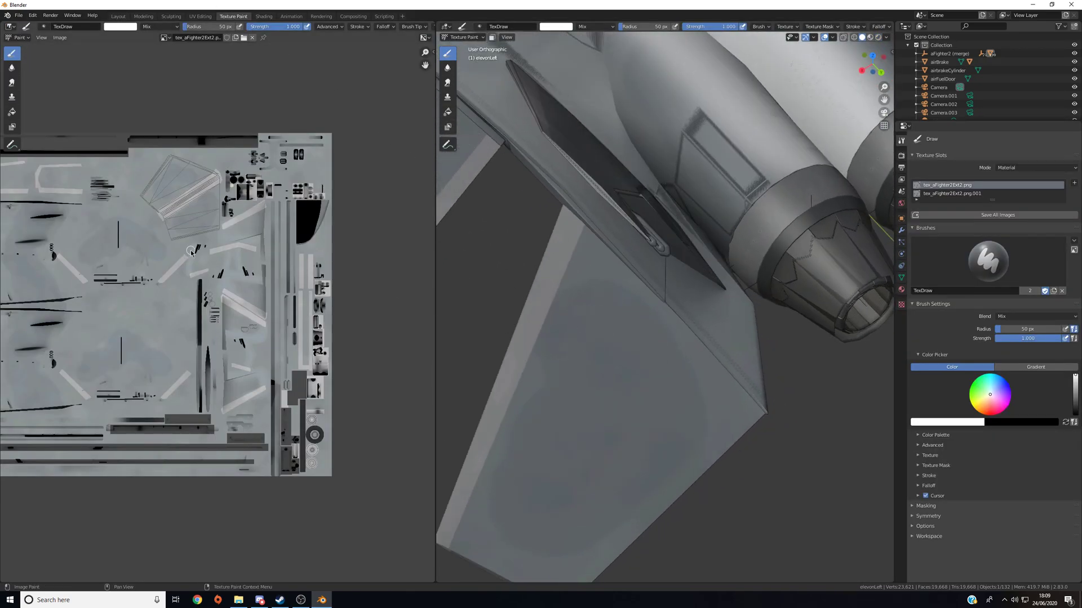
{"action": "middle_click_drag", "start_coordinate": [190, 249], "coordinate": [208, 149]}
{"action": "left_click_drag", "start_coordinate": [648, 362], "coordinate": [591, 476]}
{"action": "scroll", "coordinate": [608, 394], "scroll_direction": "down", "scroll_amount": 6}
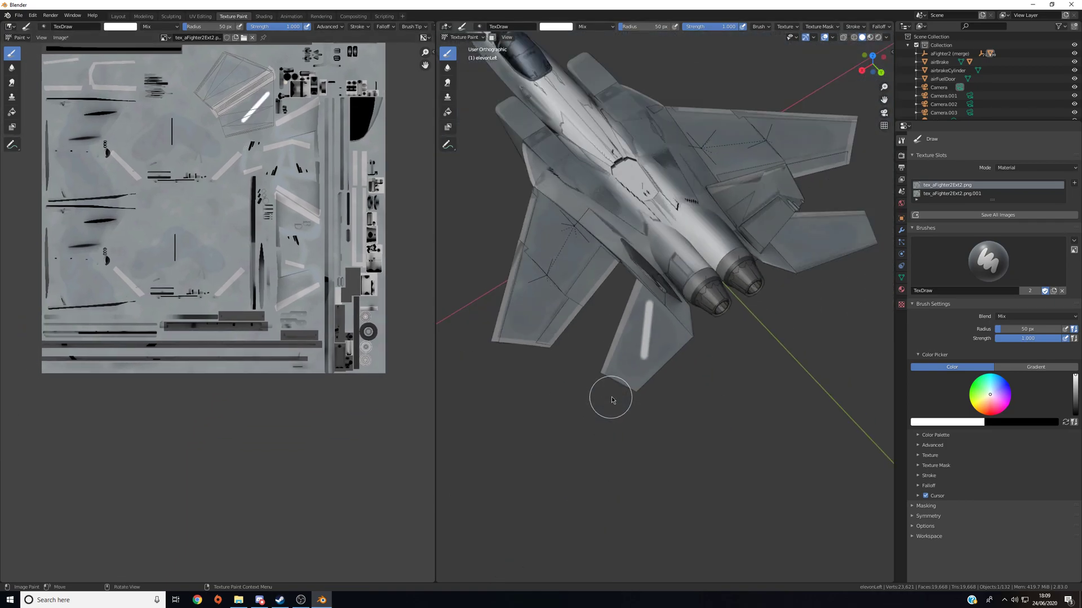
Cover most of the rest of the left elevon's upper surface with white brush strokes in the 3D view
{"action": "left_click_drag", "start_coordinate": [606, 345], "coordinate": [688, 354]}
{"action": "left_click_drag", "start_coordinate": [653, 322], "coordinate": [620, 369]}
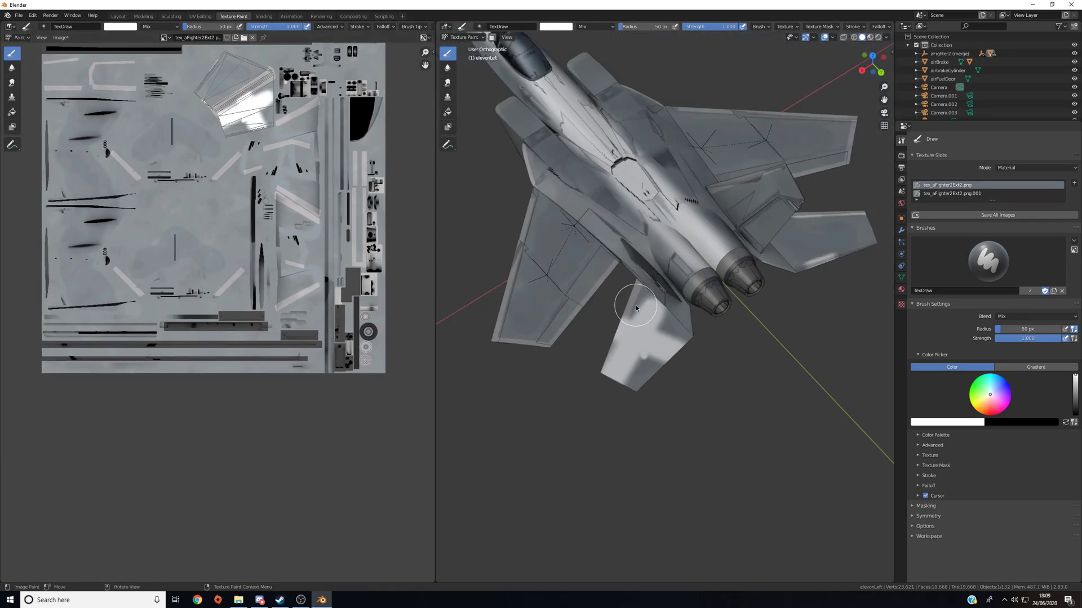
{"action": "left_click_drag", "start_coordinate": [635, 306], "coordinate": [697, 283]}
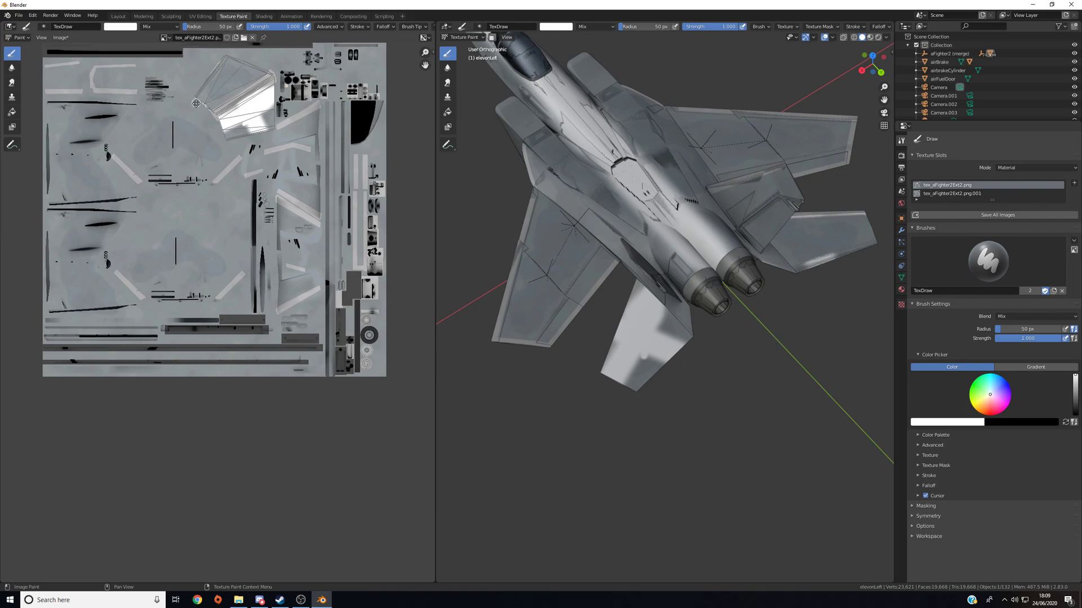
{"action": "middle_click_drag", "start_coordinate": [187, 94], "coordinate": [202, 192]}
{"action": "middle_click_drag", "start_coordinate": [671, 276], "coordinate": [695, 290]}
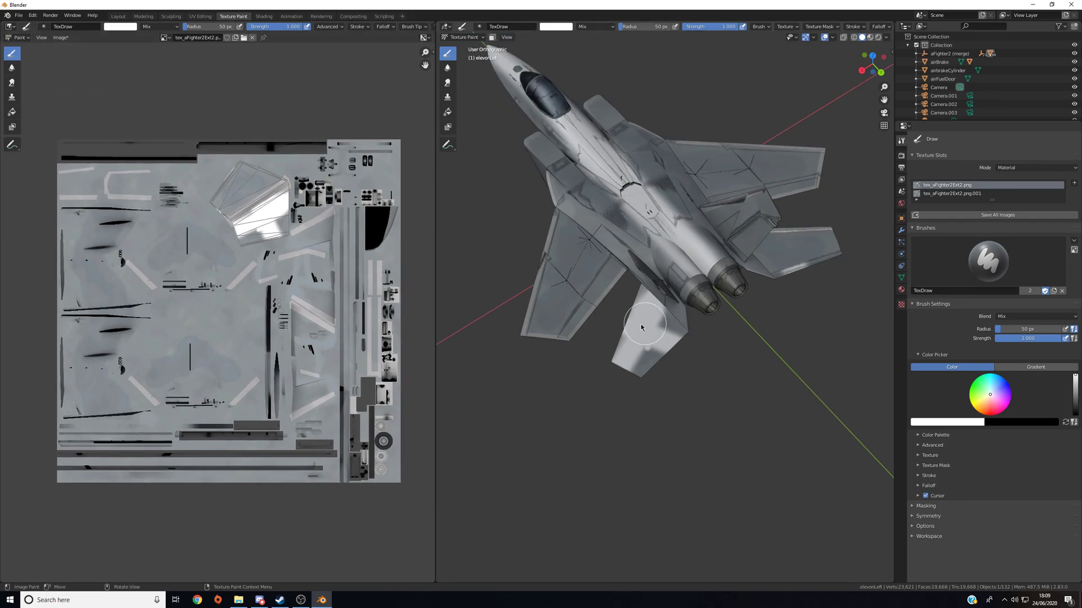
{"action": "mouse_move", "coordinate": [641, 328]}
{"action": "left_mouse_down"}
{"action": "mouse_move", "coordinate": [589, 357]}
{"action": "mouse_move", "coordinate": [699, 338]}
{"action": "left_mouse_up"}
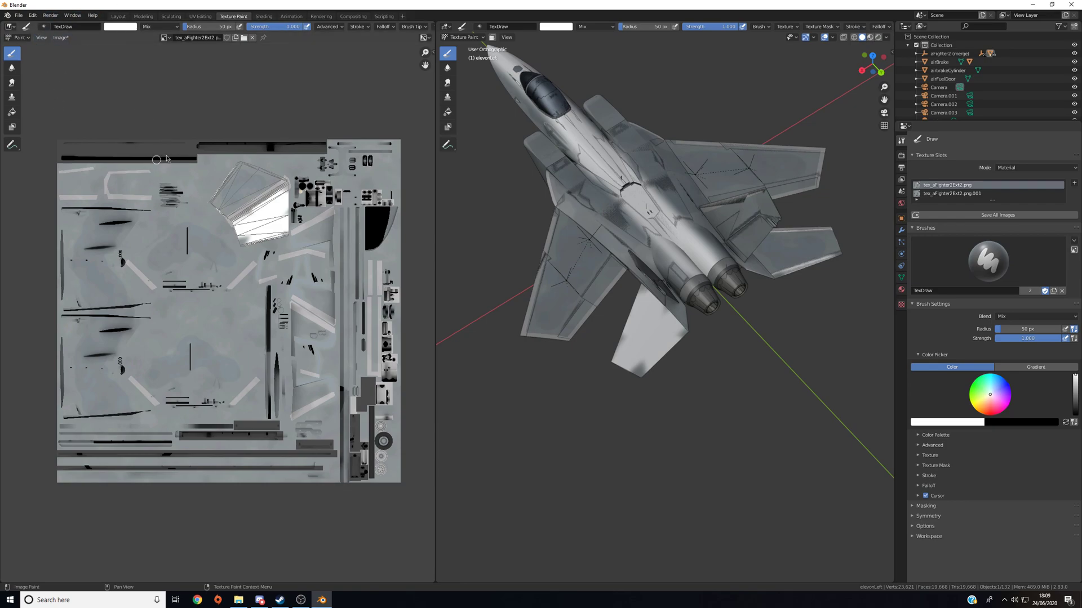
{"action": "left_click", "coordinate": [66, 40]}
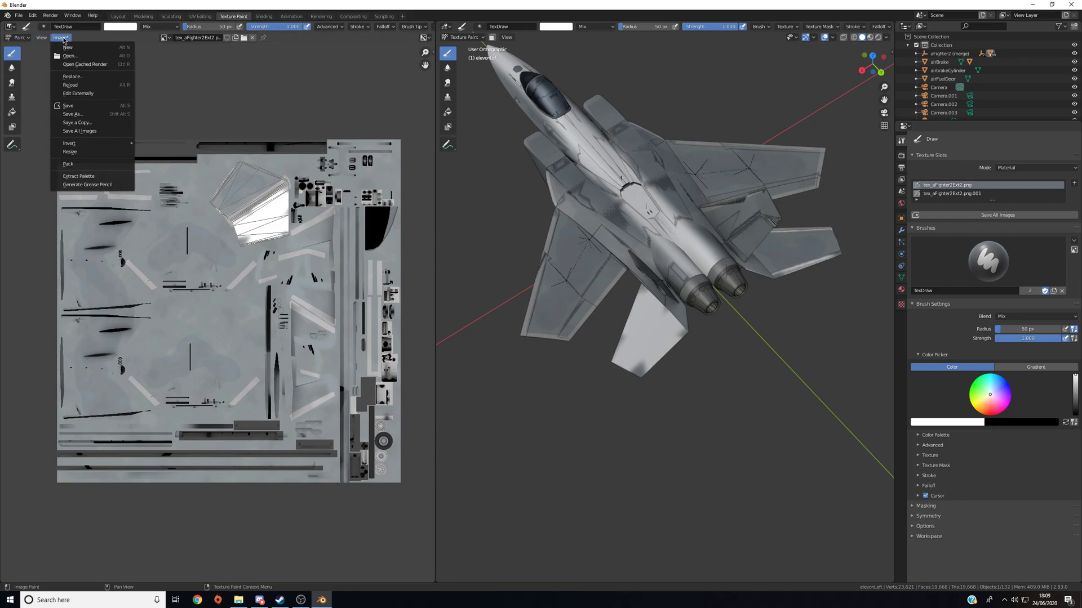
{"action": "left_click", "coordinate": [71, 114]}
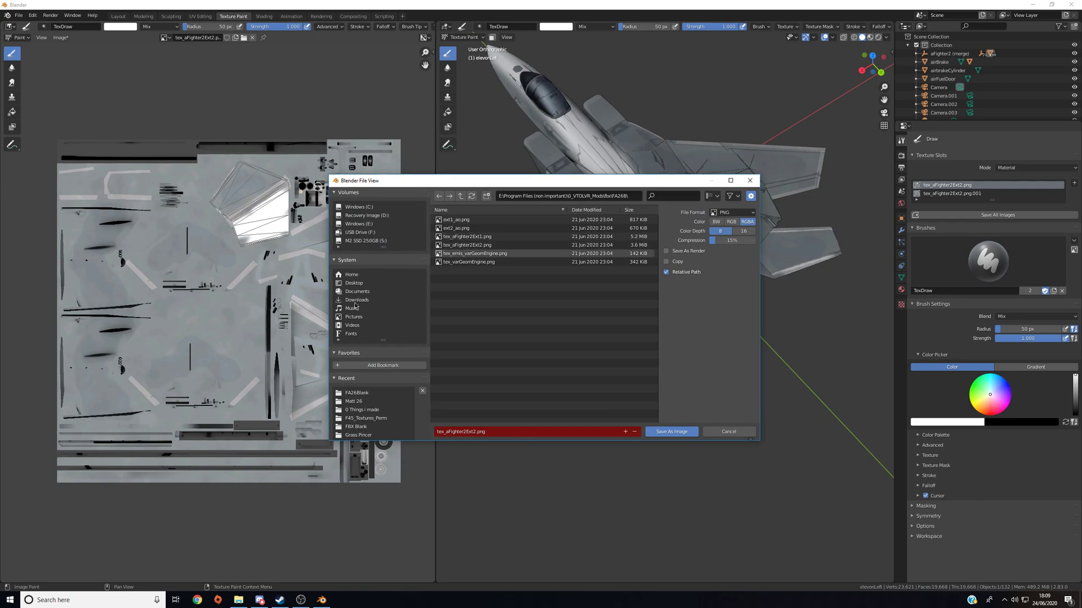
{"action": "left_click", "coordinate": [354, 317]}
{"action": "left_click", "coordinate": [362, 410]}
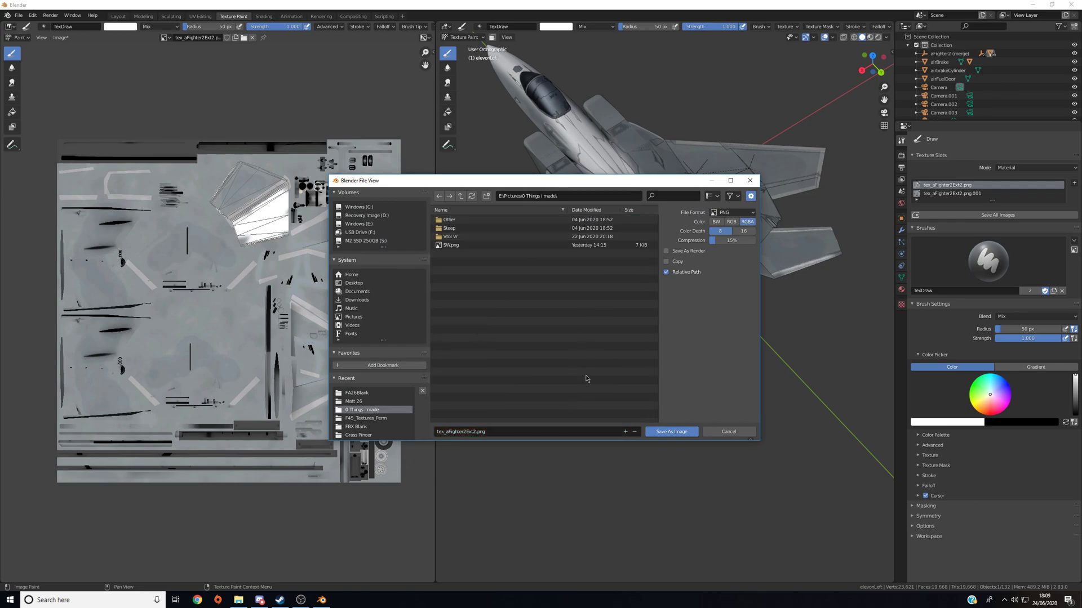
{"action": "left_click", "coordinate": [748, 431]}
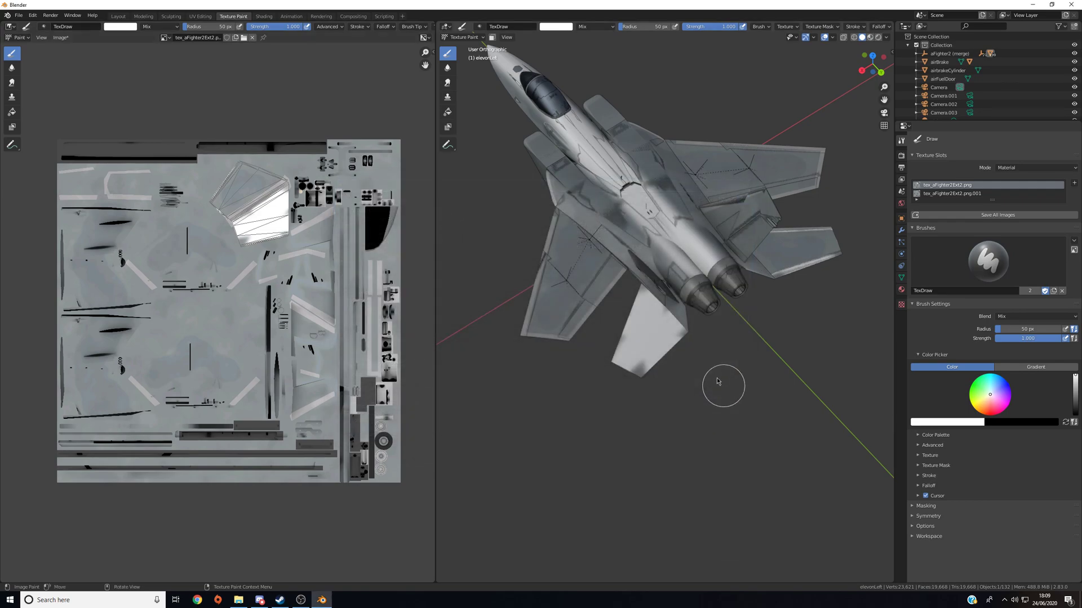
Select the jet's body in the Layout workspace and bring up its texture in the Texture Paint workspace
{"action": "left_click", "coordinate": [118, 16]}
{"action": "mouse_move", "coordinate": [504, 157]}
{"action": "middle_mouse_down"}
{"action": "mouse_move", "coordinate": [549, 136]}
{"action": "mouse_move", "coordinate": [597, 187]}
{"action": "mouse_move", "coordinate": [557, 222]}
{"action": "mouse_move", "coordinate": [557, 355]}
{"action": "middle_mouse_up"}
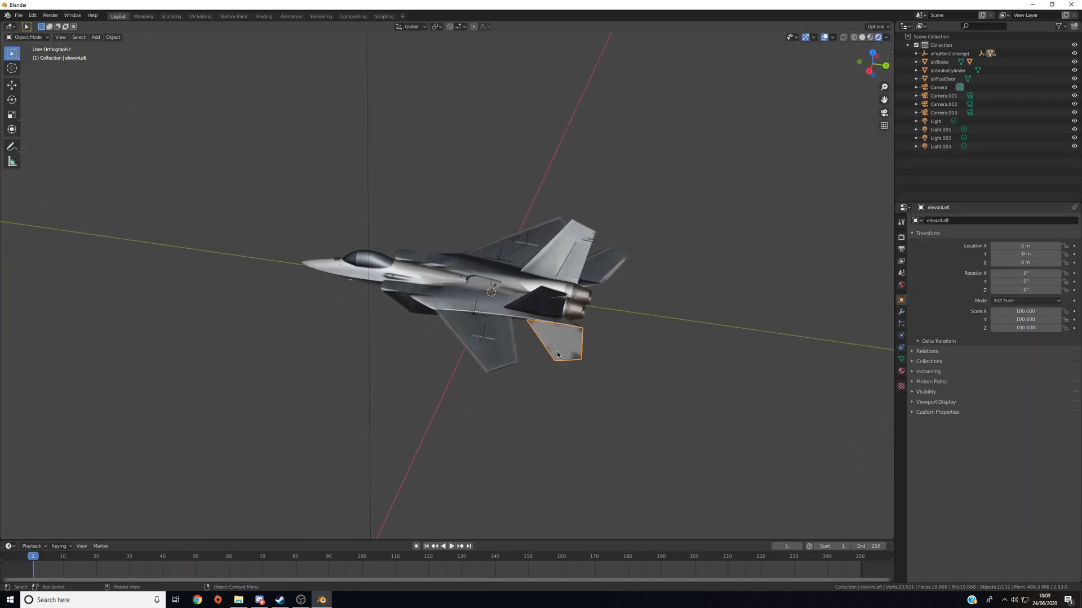
{"action": "left_click", "coordinate": [233, 16]}
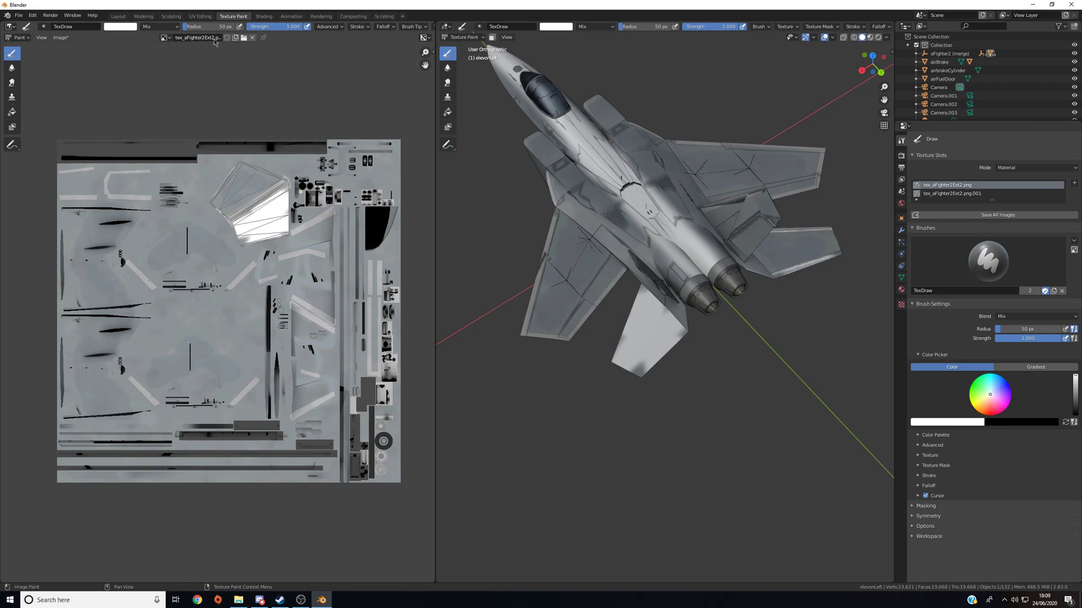
{"action": "left_click", "coordinate": [118, 16]}
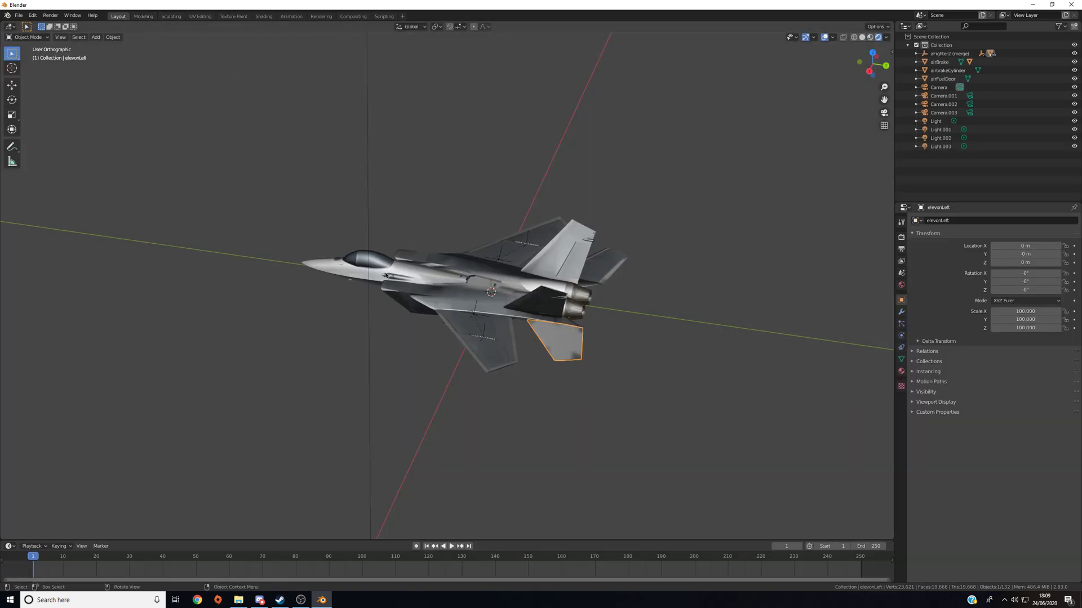
{"action": "left_click", "coordinate": [346, 277]}
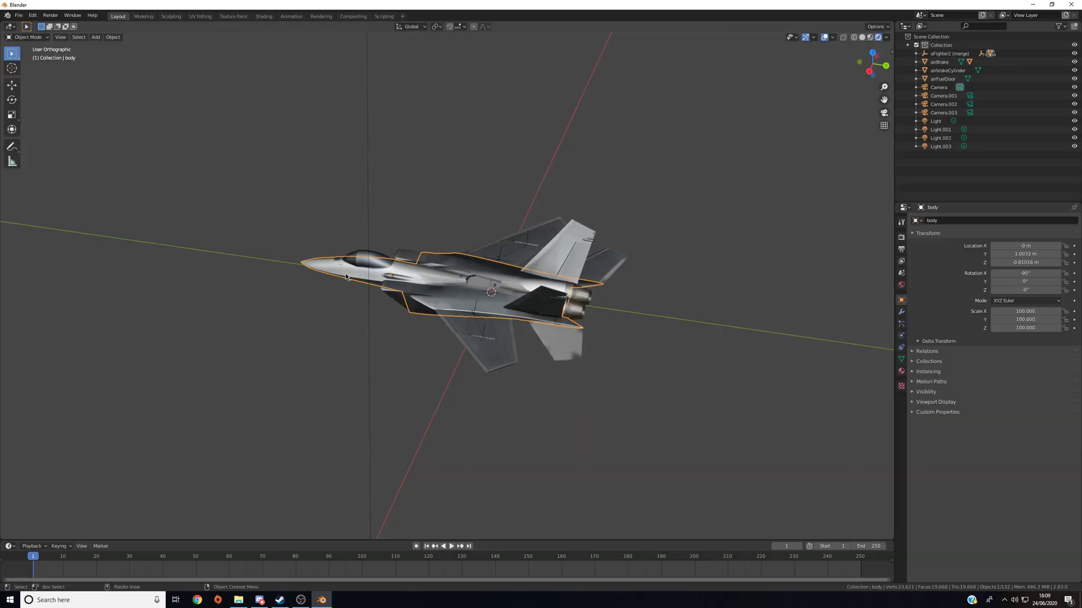
{"action": "left_click", "coordinate": [233, 16]}
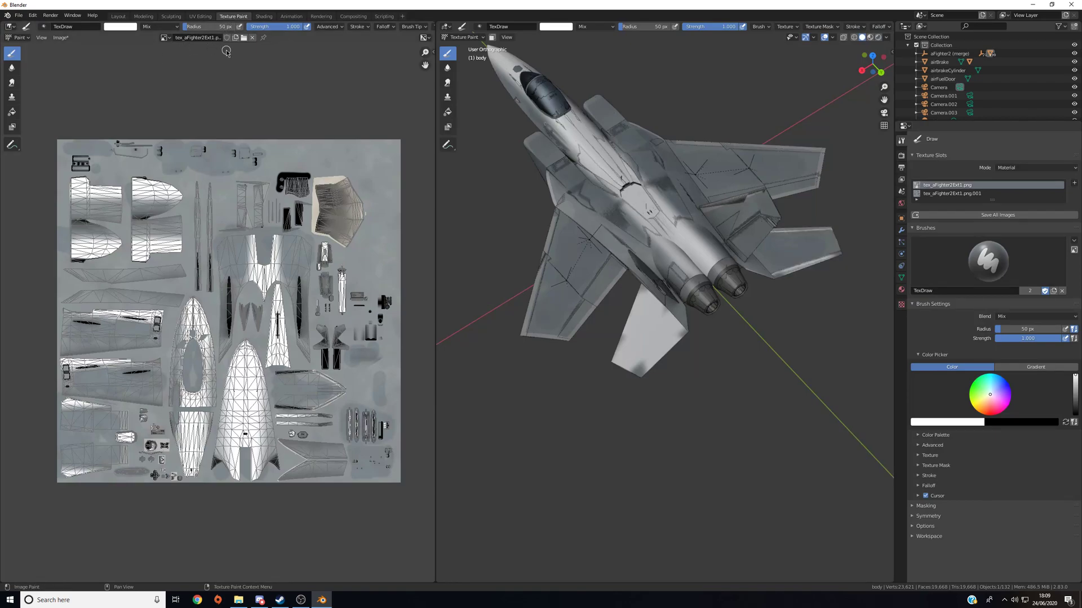
Return to the Layout workspace, examine the jet from the side, and bring up the texture properties
{"action": "left_click", "coordinate": [118, 16]}
{"action": "mouse_move", "coordinate": [428, 220]}
{"action": "middle_mouse_down"}
{"action": "mouse_move", "coordinate": [655, 242]}
{"action": "mouse_move", "coordinate": [636, 248]}
{"action": "mouse_move", "coordinate": [590, 230]}
{"action": "mouse_move", "coordinate": [383, 293]}
{"action": "middle_mouse_up"}
{"action": "middle_click_drag", "start_coordinate": [547, 285], "coordinate": [489, 303]}
{"action": "scroll", "coordinate": [579, 299], "scroll_direction": "up", "scroll_amount": 3}
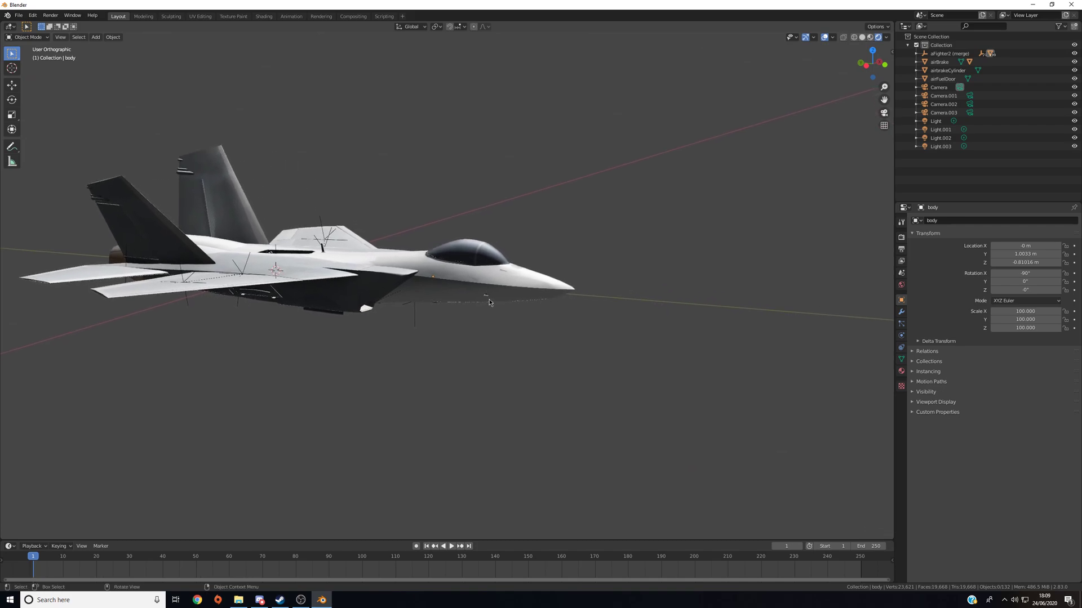
{"action": "middle_click_drag", "start_coordinate": [639, 373], "coordinate": [567, 338]}
{"action": "left_click", "coordinate": [901, 386]}
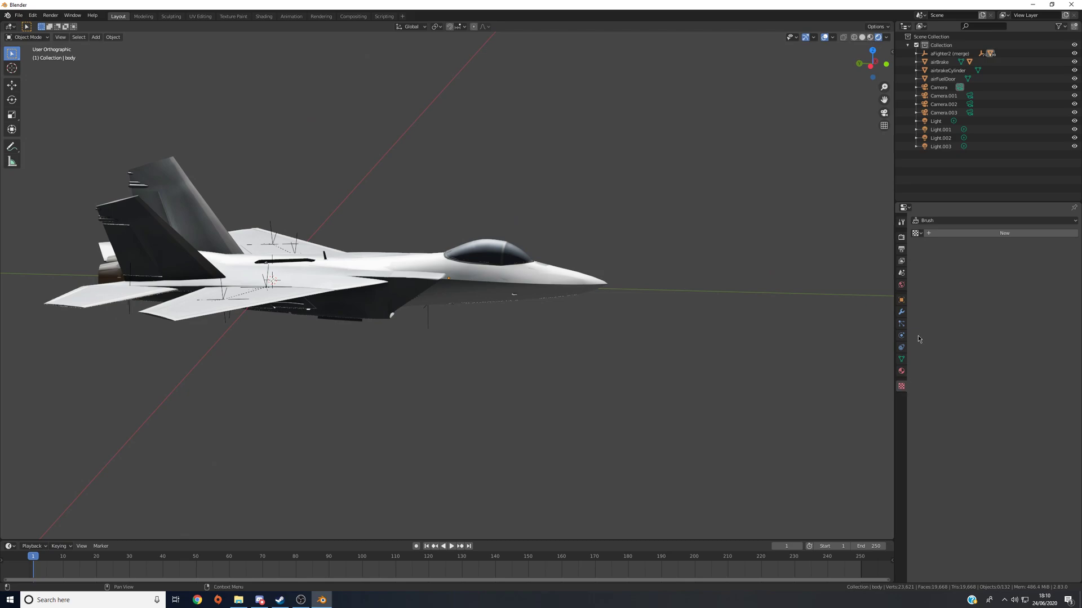
In the Texture Paint workspace, turn the jet to a side view and add a new Image or Movie texture to the brush
{"action": "left_click", "coordinate": [233, 15]}
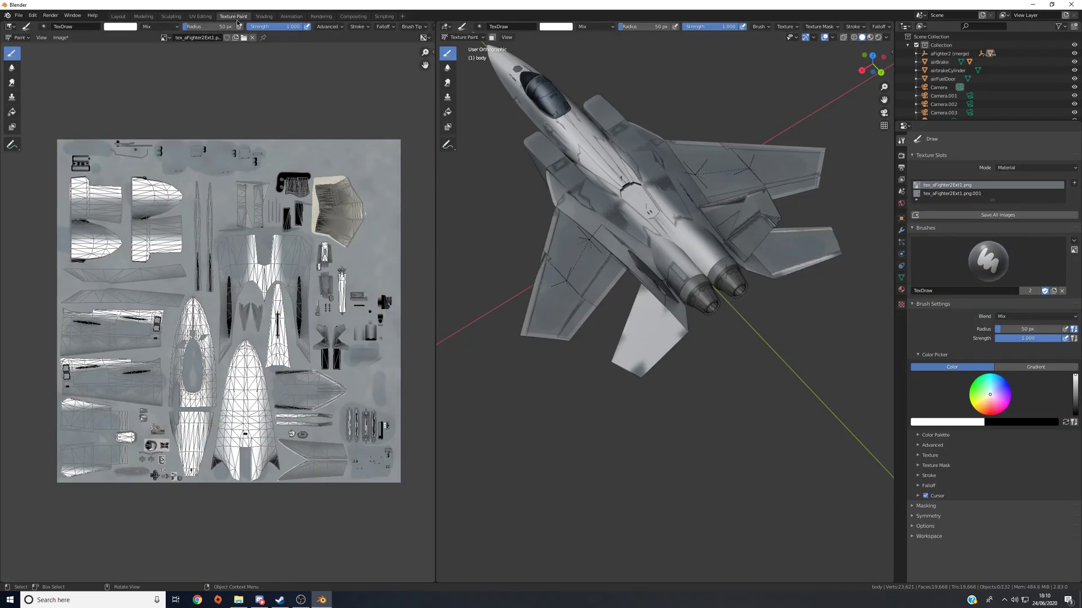
{"action": "mouse_move", "coordinate": [648, 225]}
{"action": "middle_mouse_down"}
{"action": "mouse_move", "coordinate": [730, 254]}
{"action": "mouse_move", "coordinate": [724, 277]}
{"action": "mouse_move", "coordinate": [608, 298]}
{"action": "middle_mouse_up"}
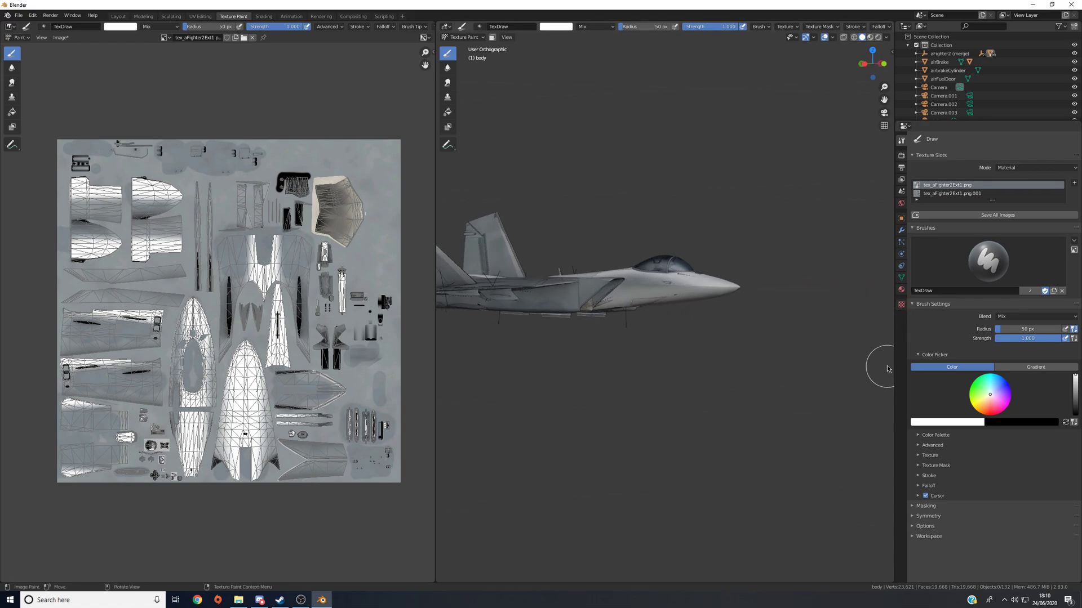
{"action": "left_click", "coordinate": [901, 305]}
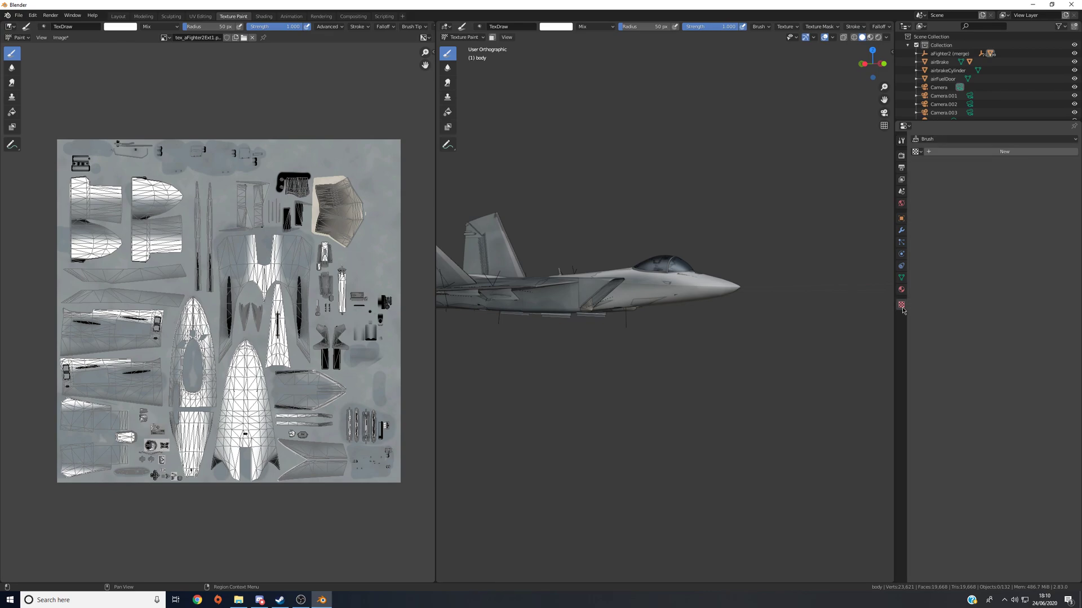
{"action": "left_click", "coordinate": [952, 152]}
{"action": "left_click", "coordinate": [984, 165]}
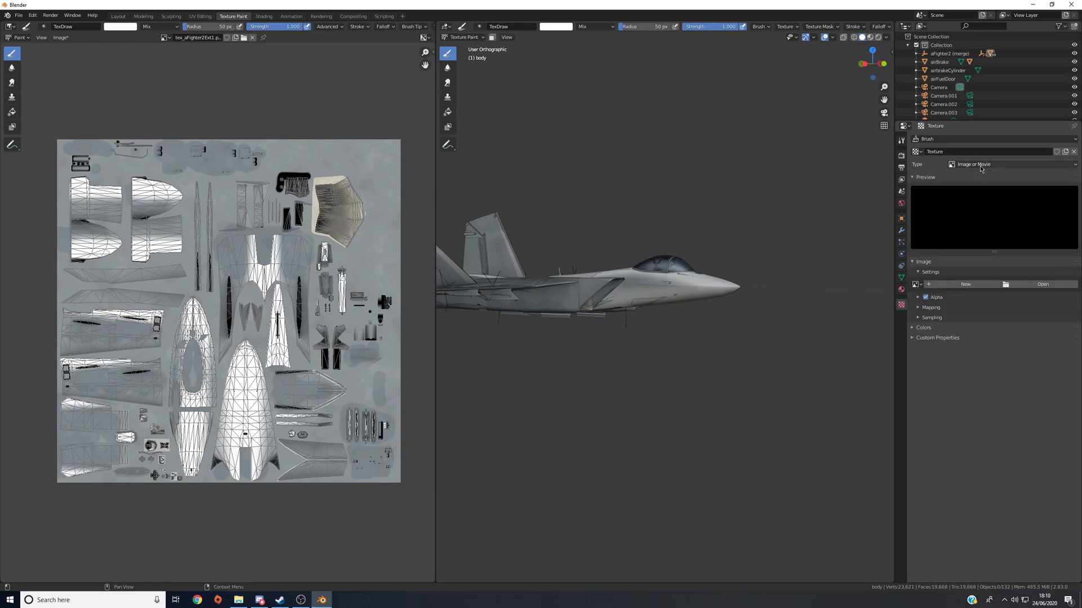
Load SW.png from the "0 Things i made" pictures folder as the brush texture's image
{"action": "left_click", "coordinate": [1043, 285]}
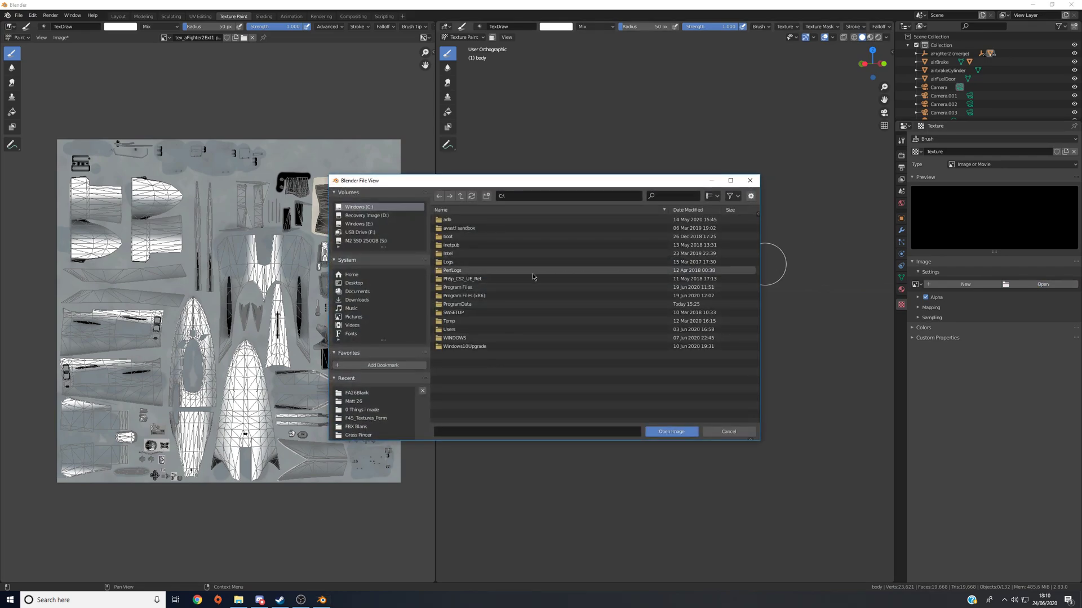
{"action": "left_click", "coordinate": [353, 317]}
{"action": "left_click", "coordinate": [362, 410]}
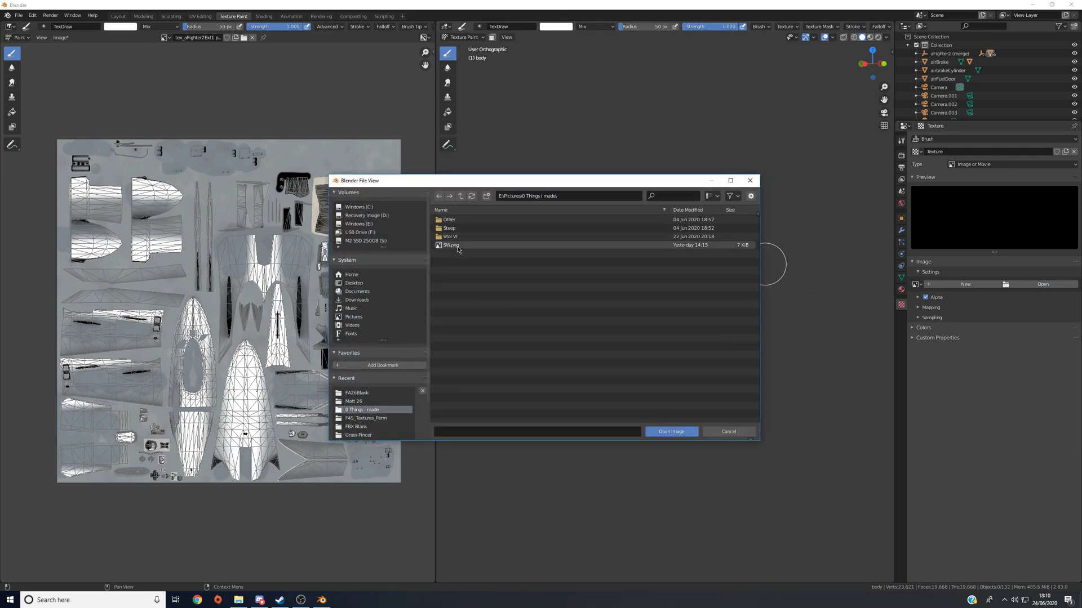
{"action": "left_click", "coordinate": [450, 247]}
{"action": "left_click", "coordinate": [671, 431]}
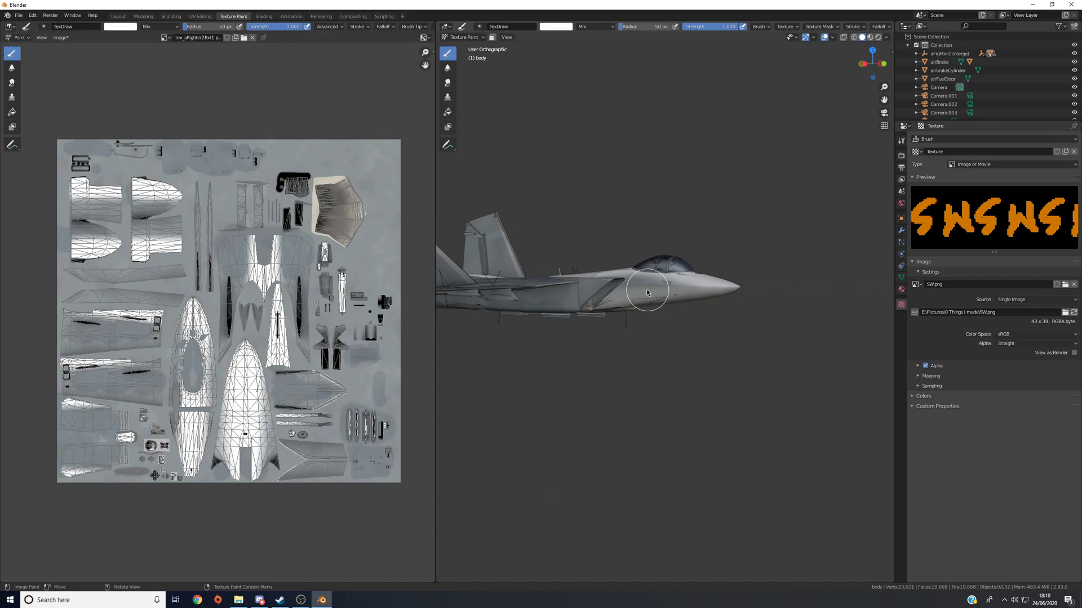
Paint the SW texture lengthwise along the side of the jet's nose, then try a second stroke below it and undo that stroke
{"action": "mouse_move", "coordinate": [631, 286]}
{"action": "left_mouse_down"}
{"action": "mouse_move", "coordinate": [748, 304]}
{"action": "mouse_move", "coordinate": [738, 297]}
{"action": "left_mouse_up"}
{"action": "scroll", "coordinate": [727, 301], "scroll_direction": "up", "scroll_amount": 5}
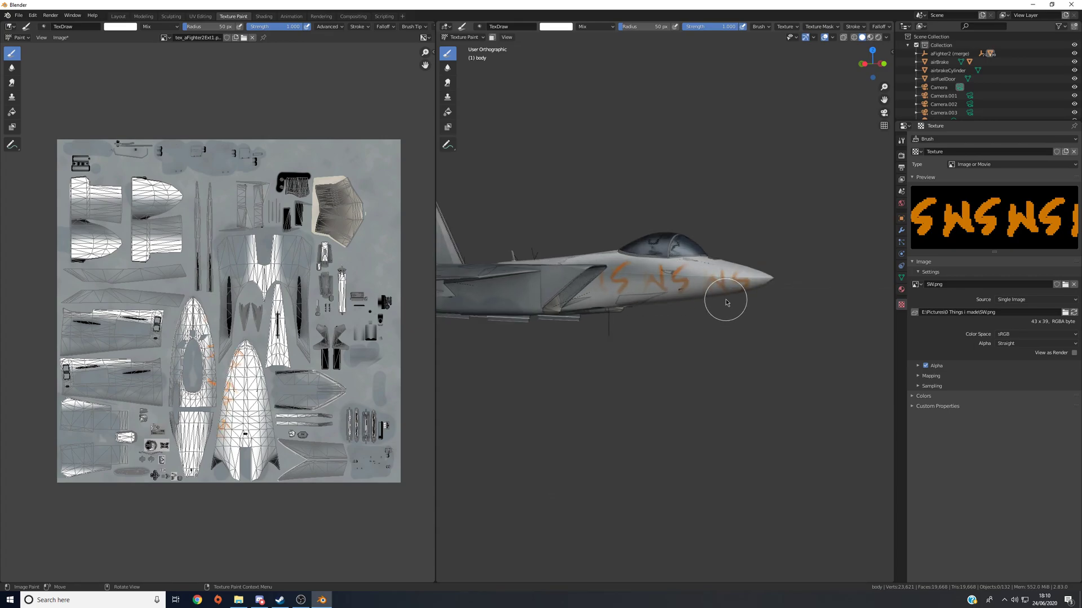
{"action": "left_click_drag", "start_coordinate": [664, 277], "coordinate": [775, 294]}
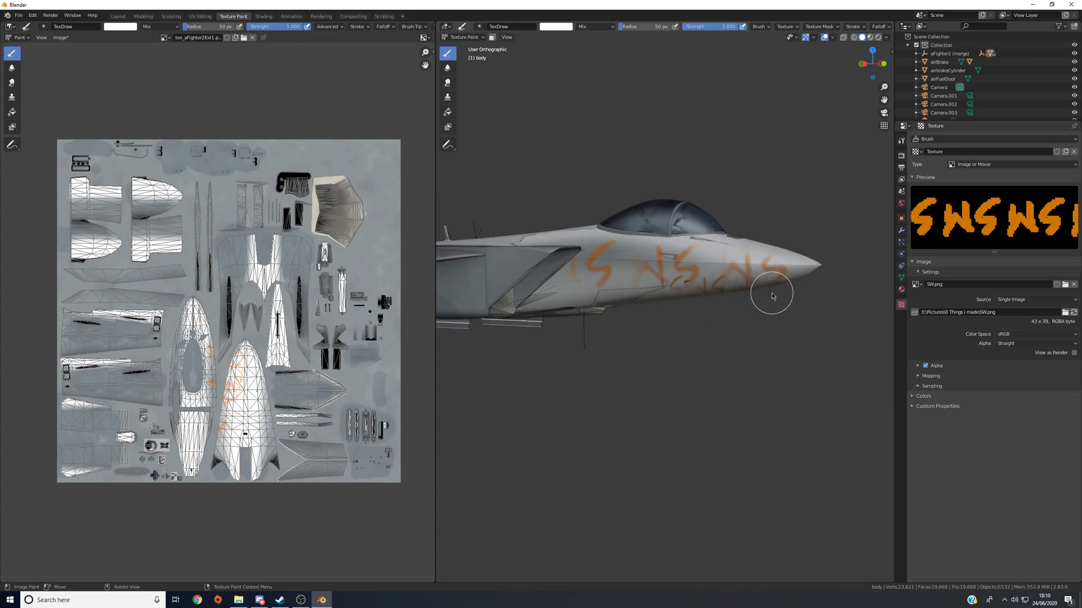
{"action": "key", "text": "ctrl+z"}
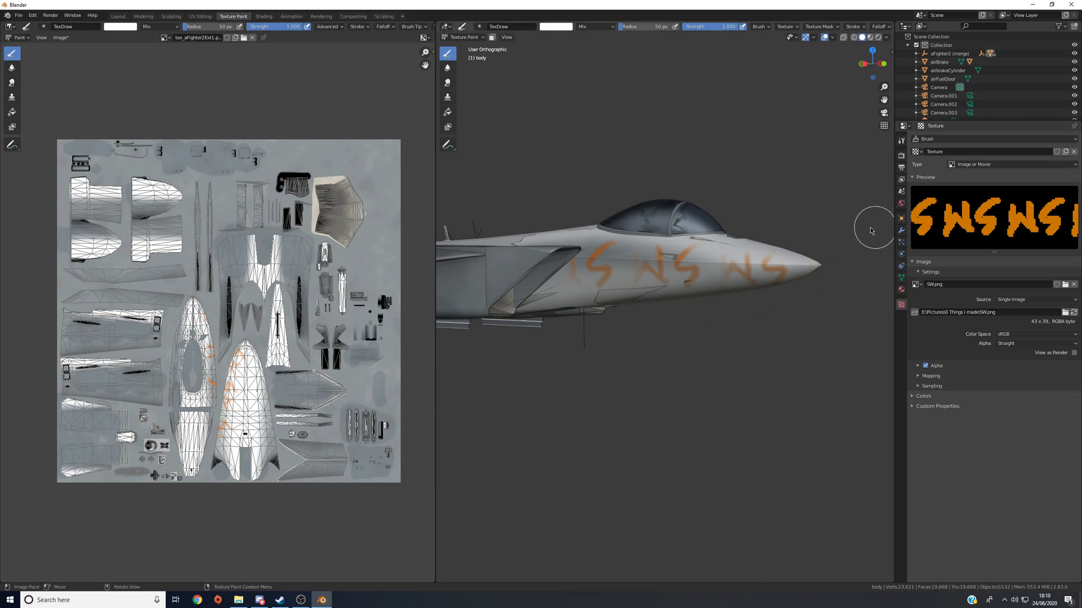
Undo the SW stroke on the nose, then try a smaller SW stroke below the canopy and undo it too
{"action": "mouse_move", "coordinate": [783, 247]}
{"action": "middle_mouse_down"}
{"action": "mouse_move", "coordinate": [769, 254]}
{"action": "mouse_move", "coordinate": [778, 257]}
{"action": "middle_mouse_up"}
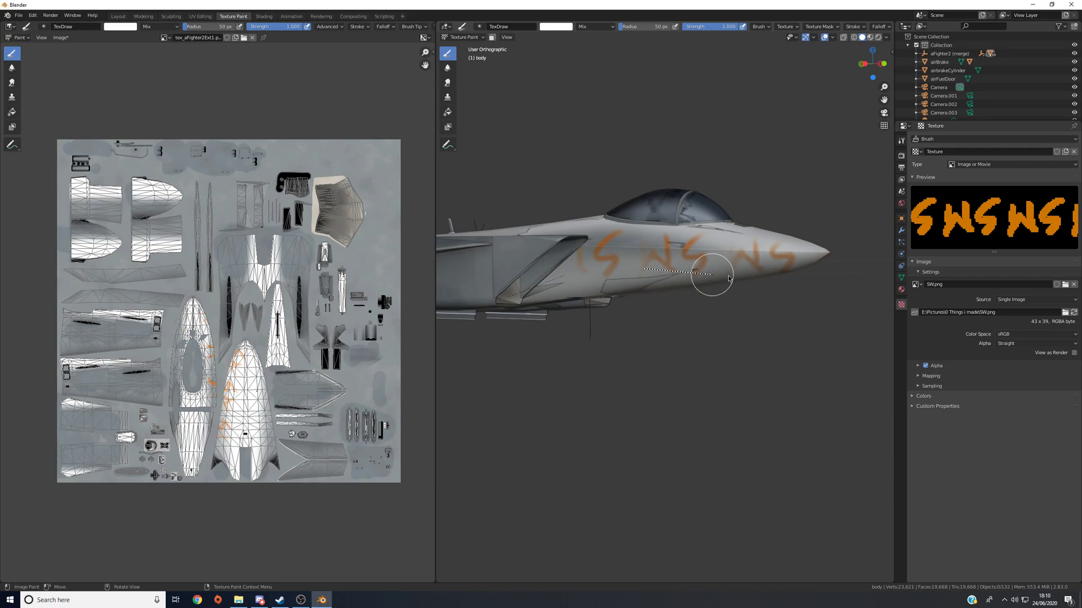
{"action": "key", "text": "ctrl+z"}
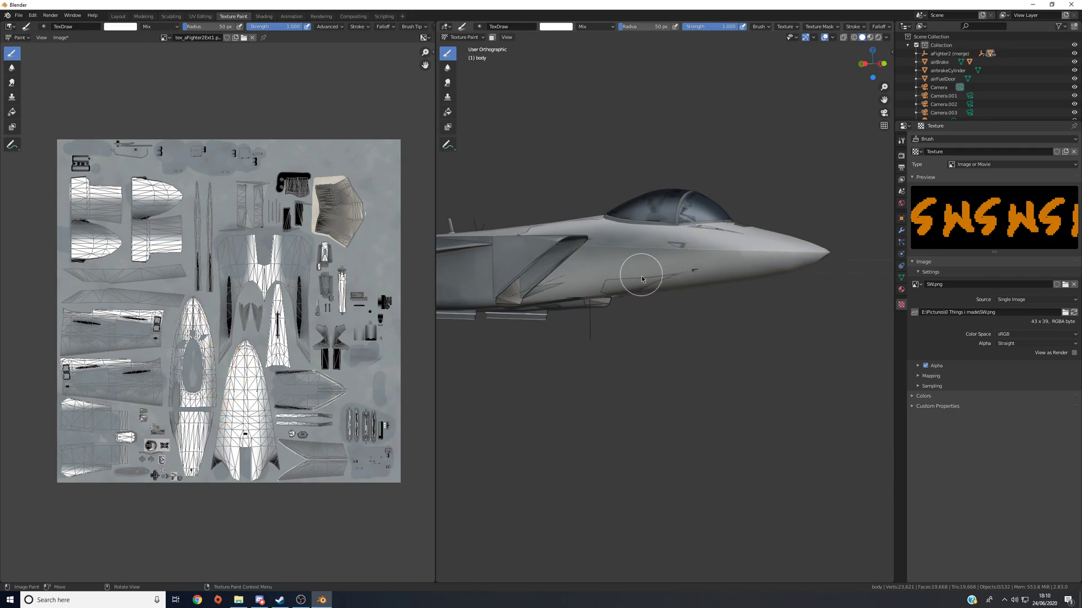
{"action": "scroll", "coordinate": [655, 270], "scroll_direction": "up", "scroll_amount": 4}
{"action": "left_click_drag", "start_coordinate": [707, 204], "coordinate": [586, 203]}
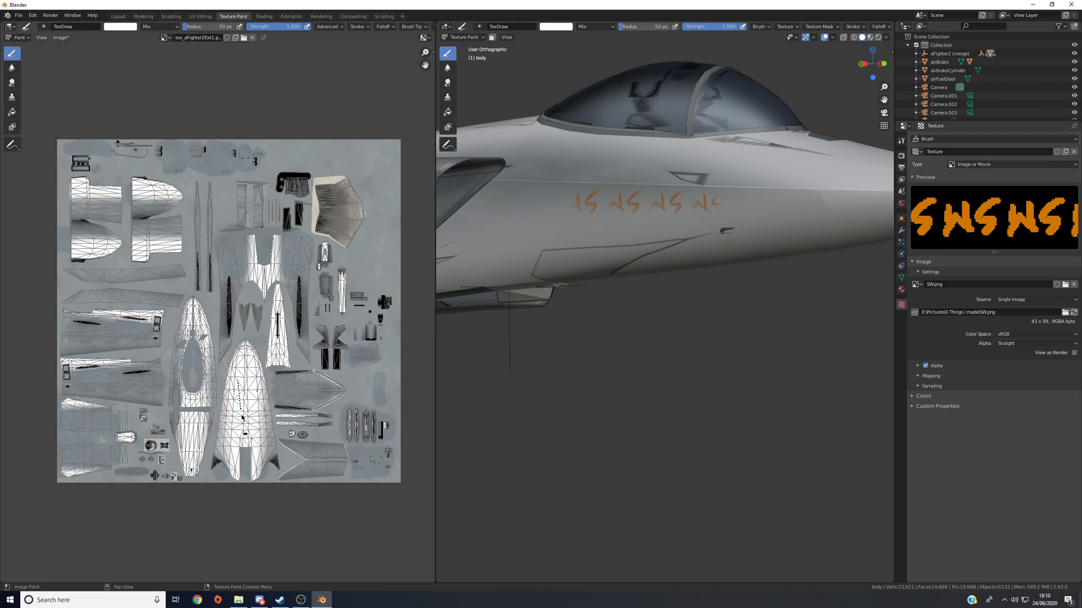
{"action": "key", "text": "ctrl+z"}
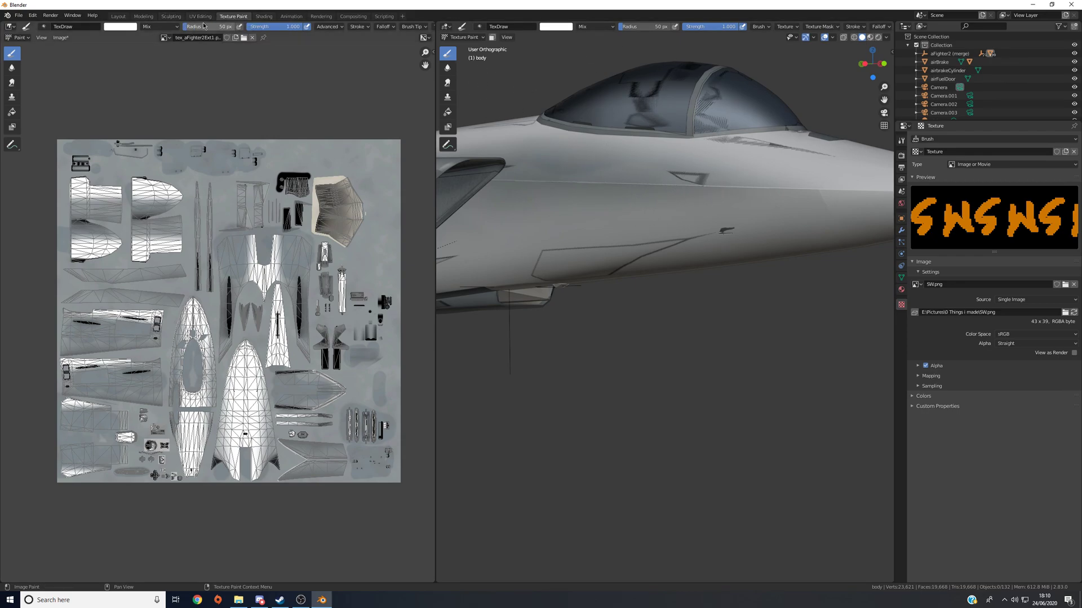
Switch to the UV Editing workspace and select the body vertices along the lower side of the nose to locate their UV area
{"action": "left_click", "coordinate": [203, 16]}
{"action": "middle_click_drag", "start_coordinate": [255, 293], "coordinate": [258, 147]}
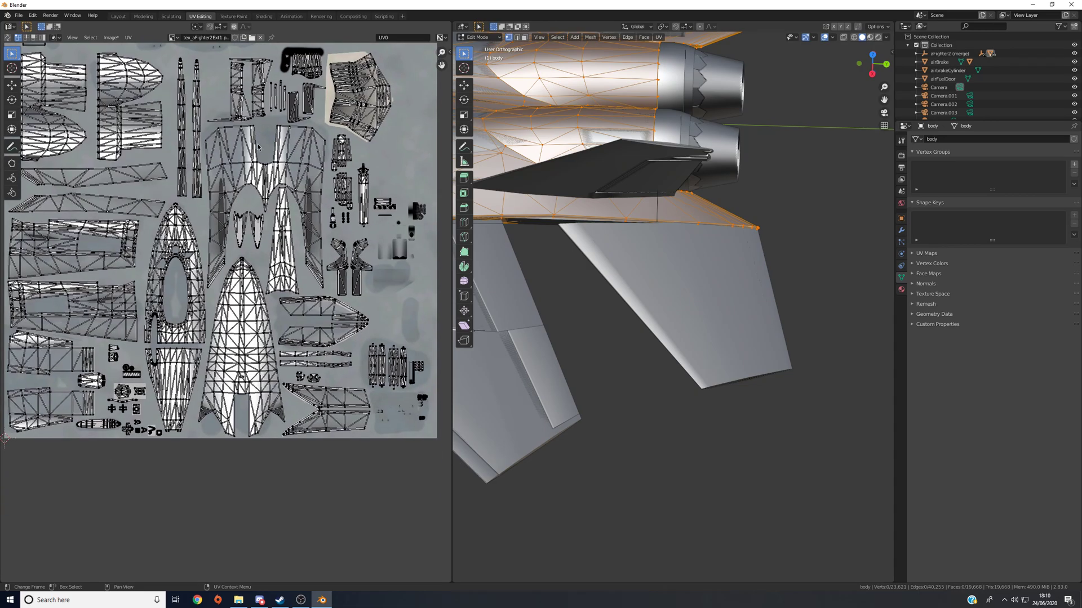
{"action": "scroll", "coordinate": [225, 338], "scroll_direction": "up", "scroll_amount": 3}
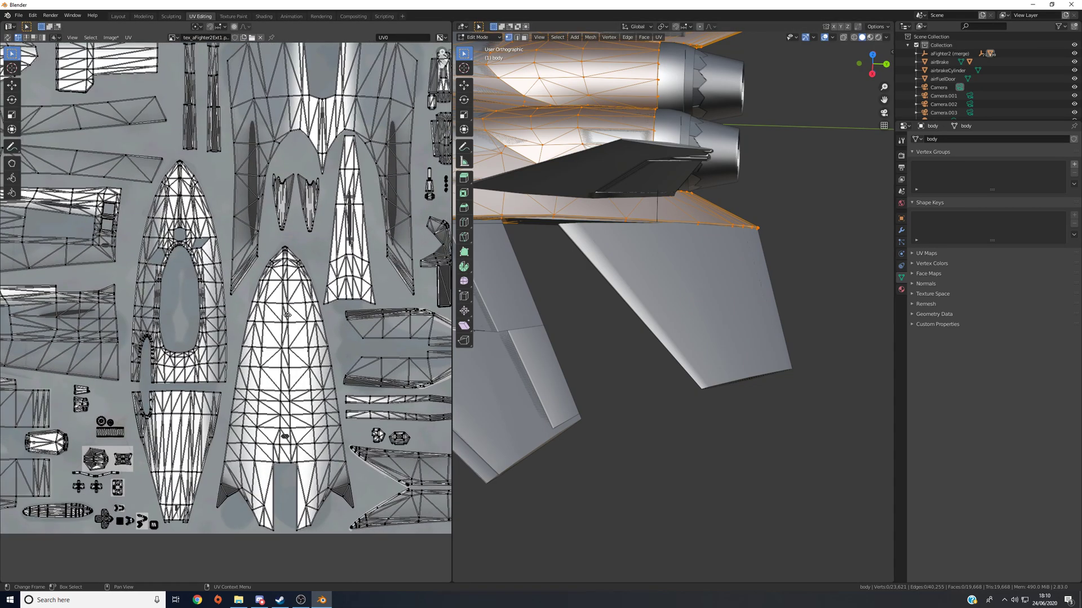
{"action": "middle_click_drag", "start_coordinate": [569, 263], "coordinate": [655, 276]}
{"action": "scroll", "coordinate": [745, 249], "scroll_direction": "down", "scroll_amount": 4}
{"action": "scroll", "coordinate": [745, 249], "scroll_direction": "up", "scroll_amount": 3}
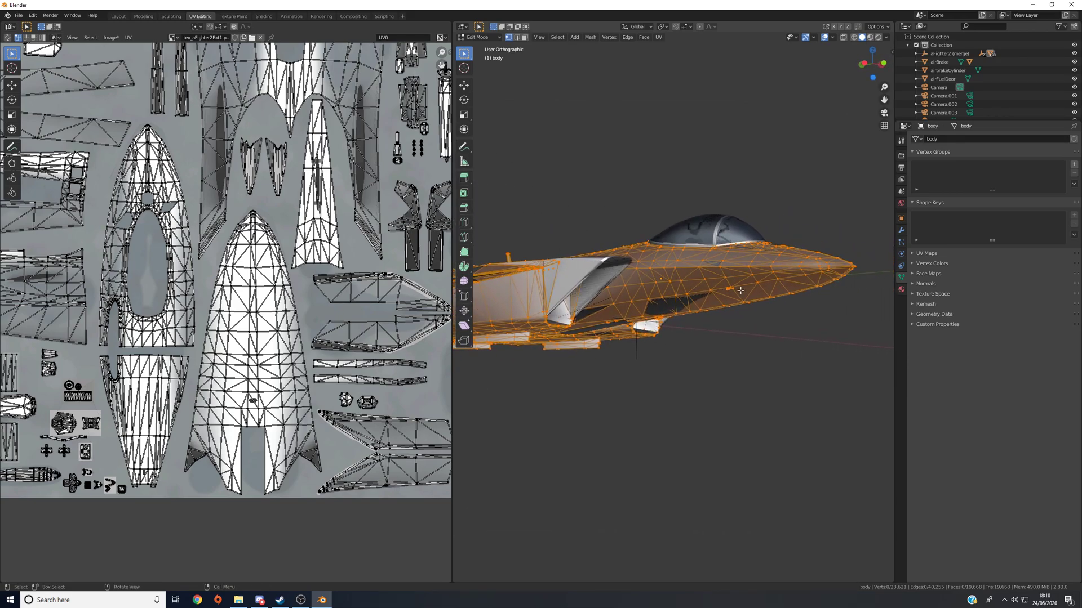
{"action": "left_click_drag", "start_coordinate": [611, 248], "coordinate": [797, 338]}
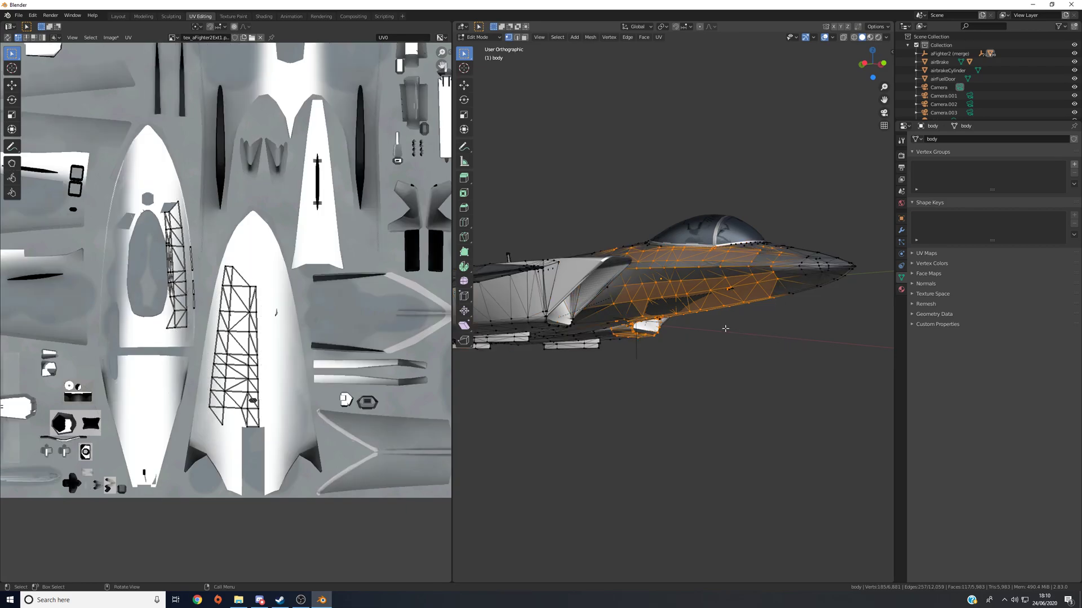
{"action": "scroll", "coordinate": [246, 358], "scroll_direction": "up", "scroll_amount": 3}
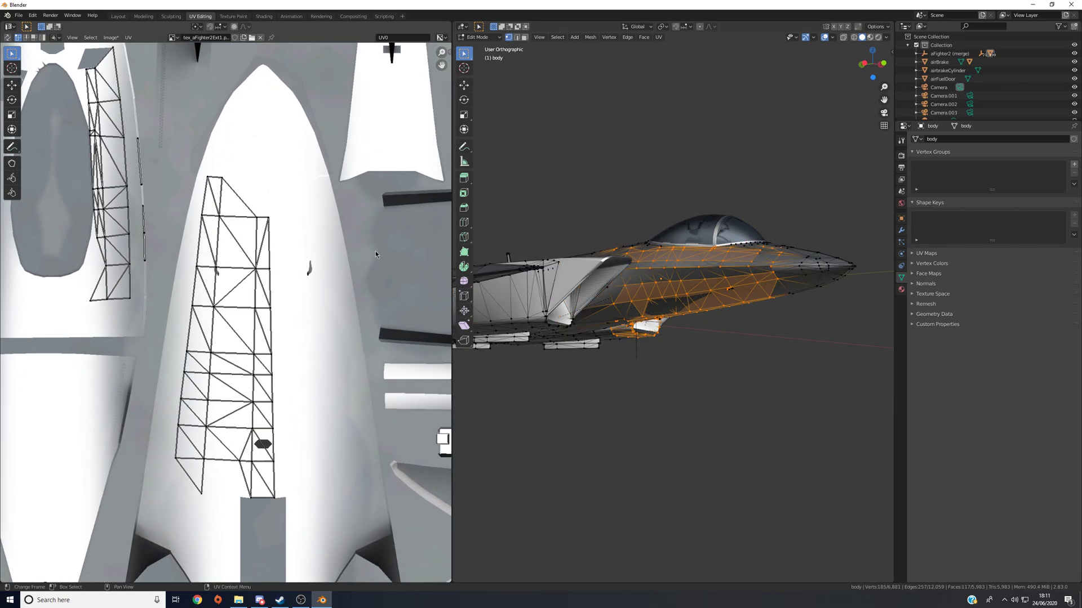
{"action": "left_click", "coordinate": [702, 374]}
{"action": "left_click_drag", "start_coordinate": [641, 269], "coordinate": [777, 323]}
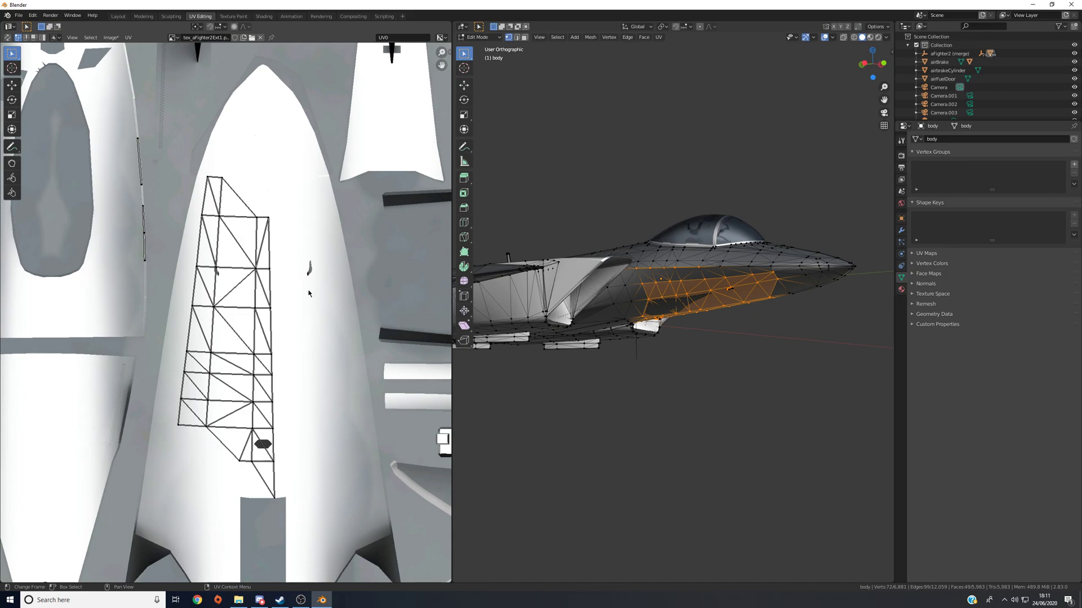
Start replacing the body's texture image and browse drive E to the skins folder inside the game's VTOLVR_ModLoader folder
{"action": "left_click", "coordinate": [111, 38]}
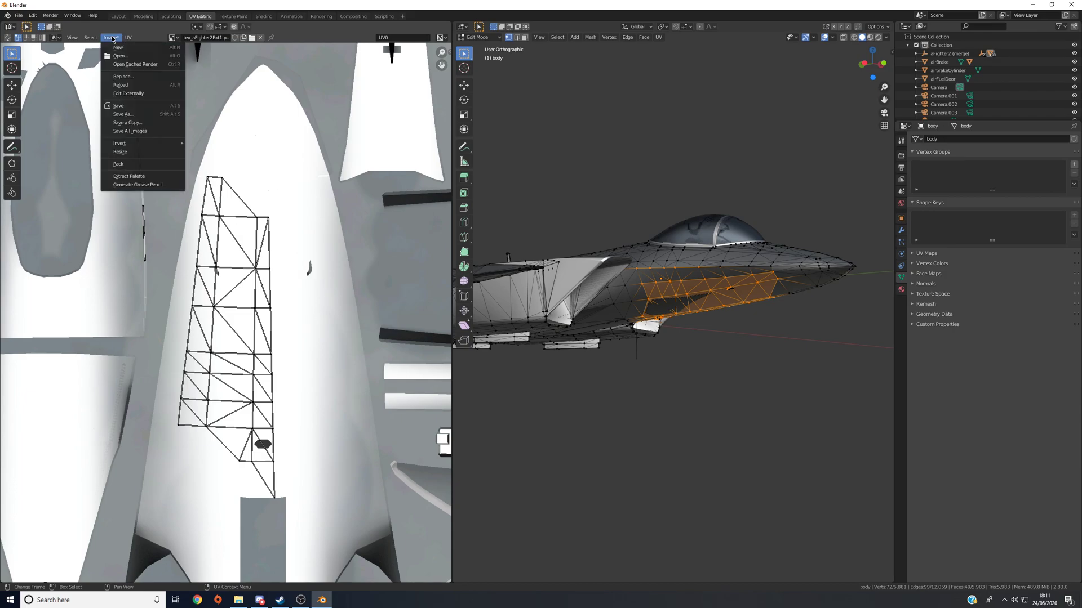
{"action": "left_click", "coordinate": [124, 76]}
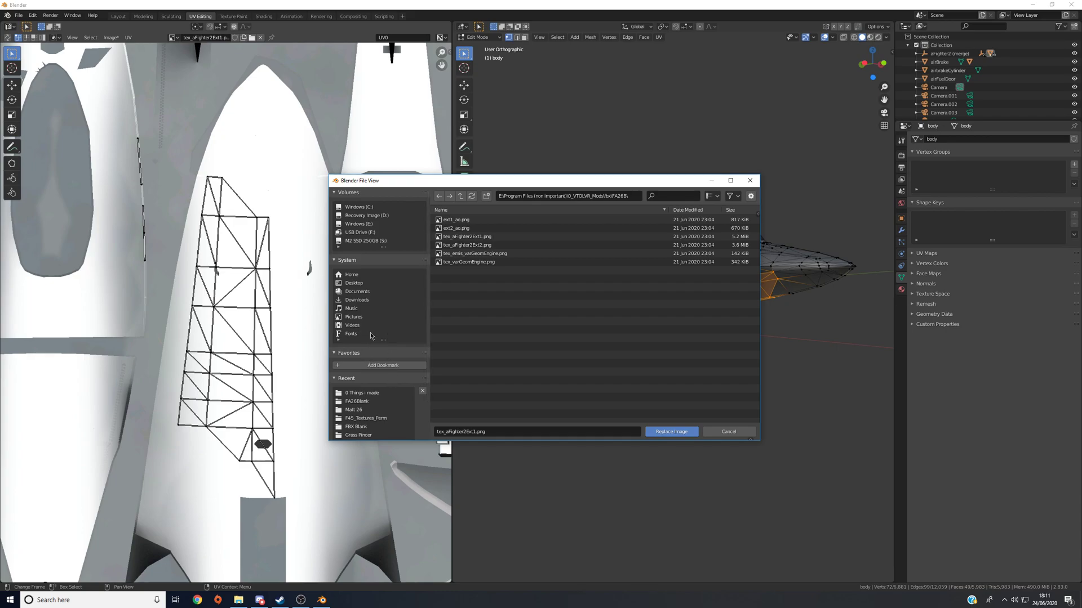
{"action": "left_click", "coordinate": [361, 224]}
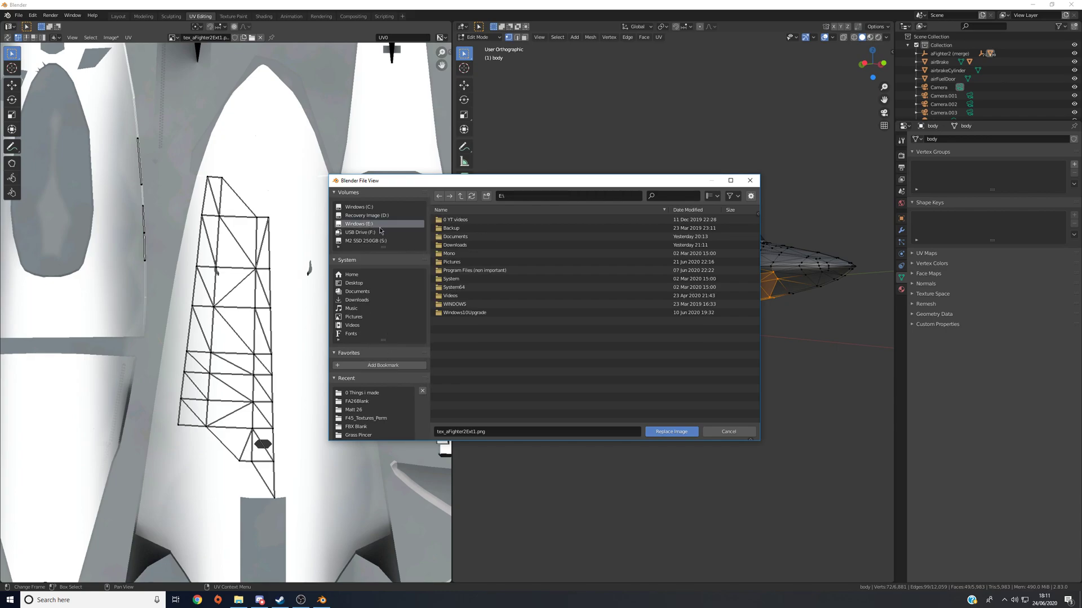
{"action": "double_click", "coordinate": [463, 271]}
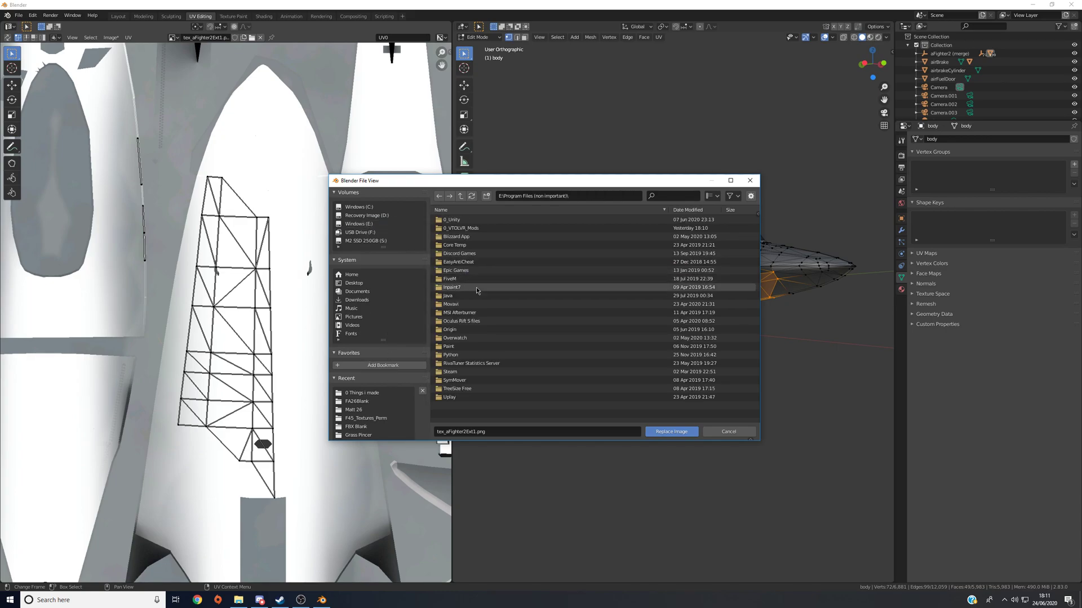
{"action": "double_click", "coordinate": [476, 373]}
{"action": "double_click", "coordinate": [467, 219]}
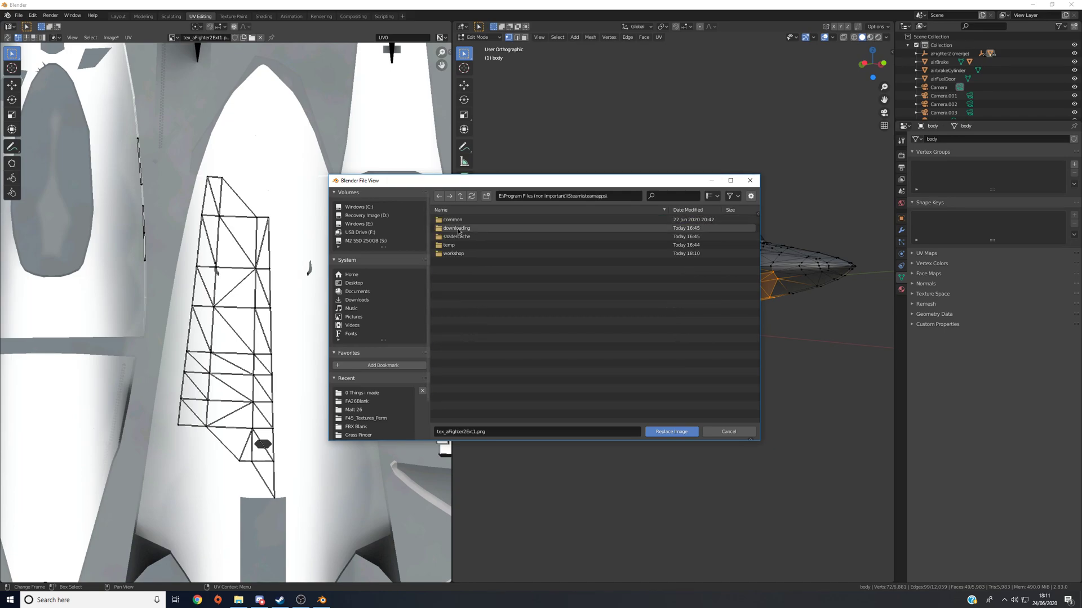
{"action": "double_click", "coordinate": [456, 223]}
{"action": "double_click", "coordinate": [453, 354]}
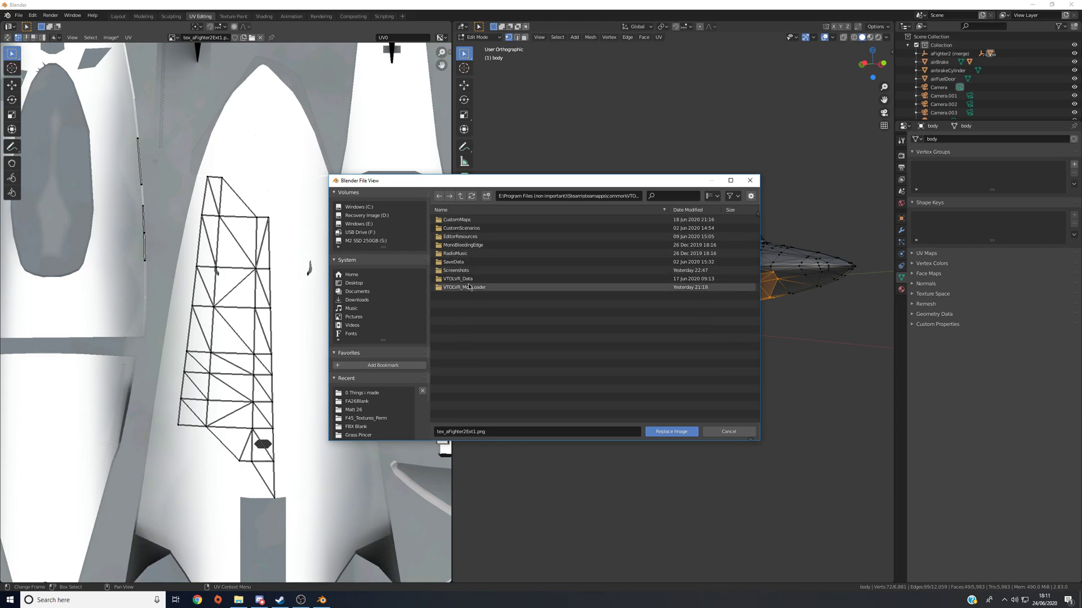
{"action": "double_click", "coordinate": [469, 287]}
{"action": "double_click", "coordinate": [450, 228]}
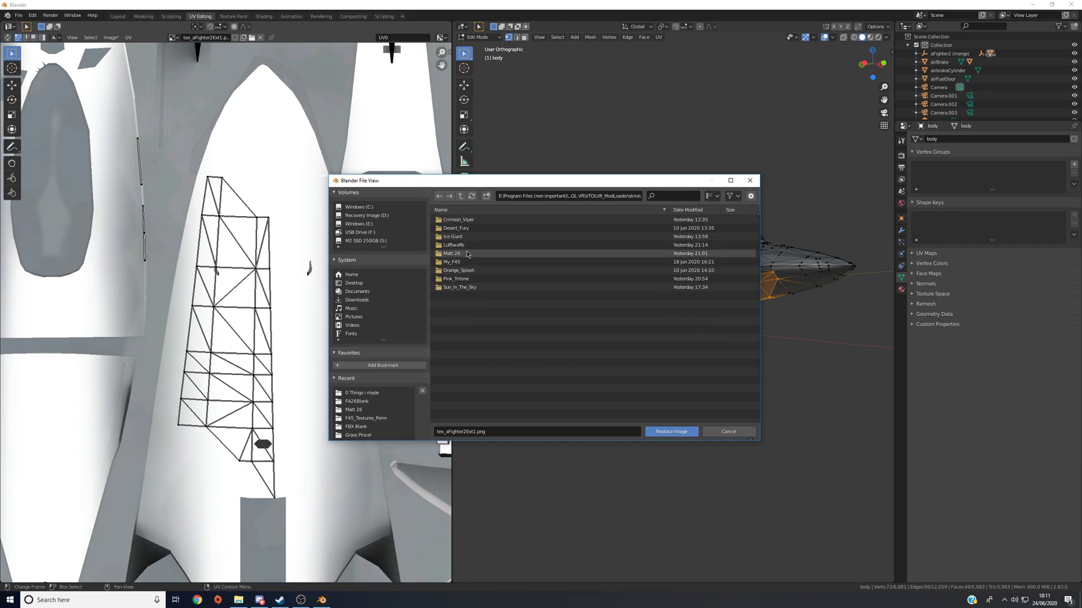
Replace the texture image with mat_afighterExt1_livery.png from the Matt 26 skin folder
{"action": "double_click", "coordinate": [478, 254]}
{"action": "left_click", "coordinate": [496, 236]}
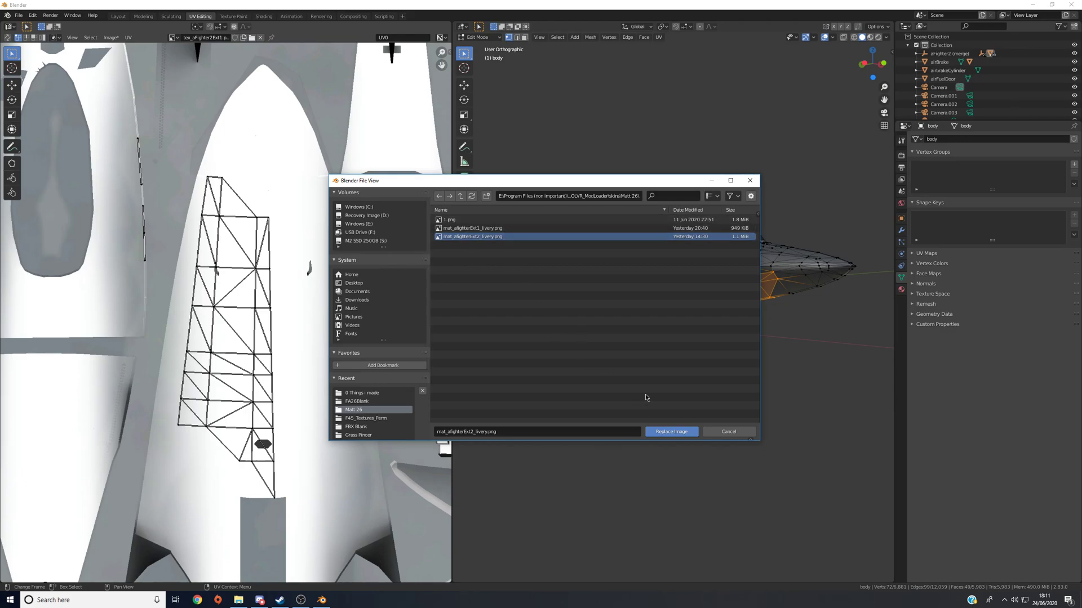
{"action": "left_click", "coordinate": [459, 229]}
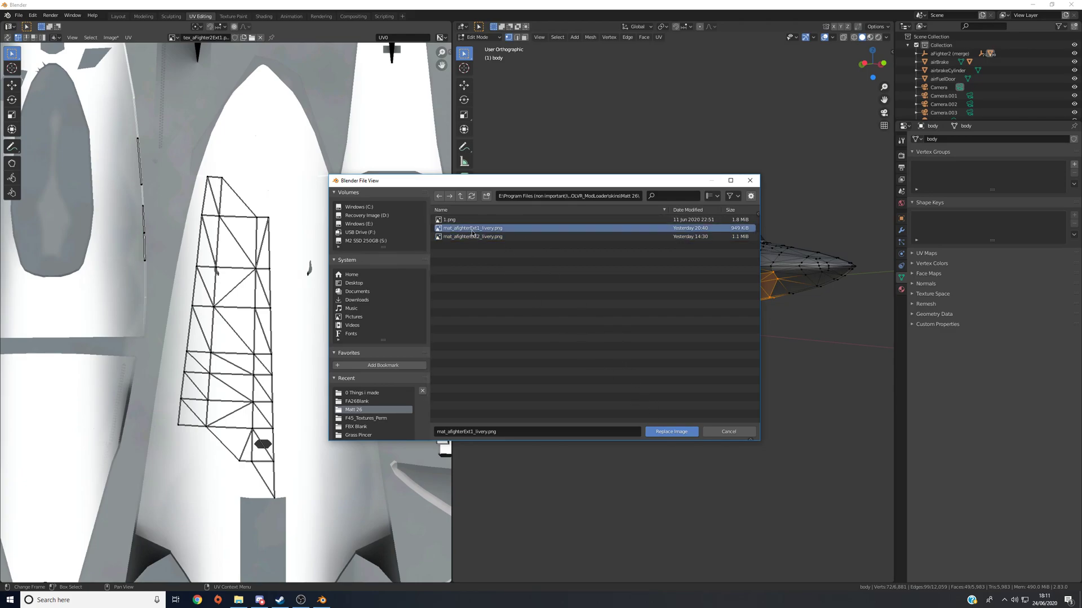
{"action": "left_click", "coordinate": [668, 431]}
In the Texture Paint workspace, examine the livery's lettering on the side of the nose and its place in the texture image
{"action": "middle_click_drag", "start_coordinate": [221, 200], "coordinate": [231, 276]}
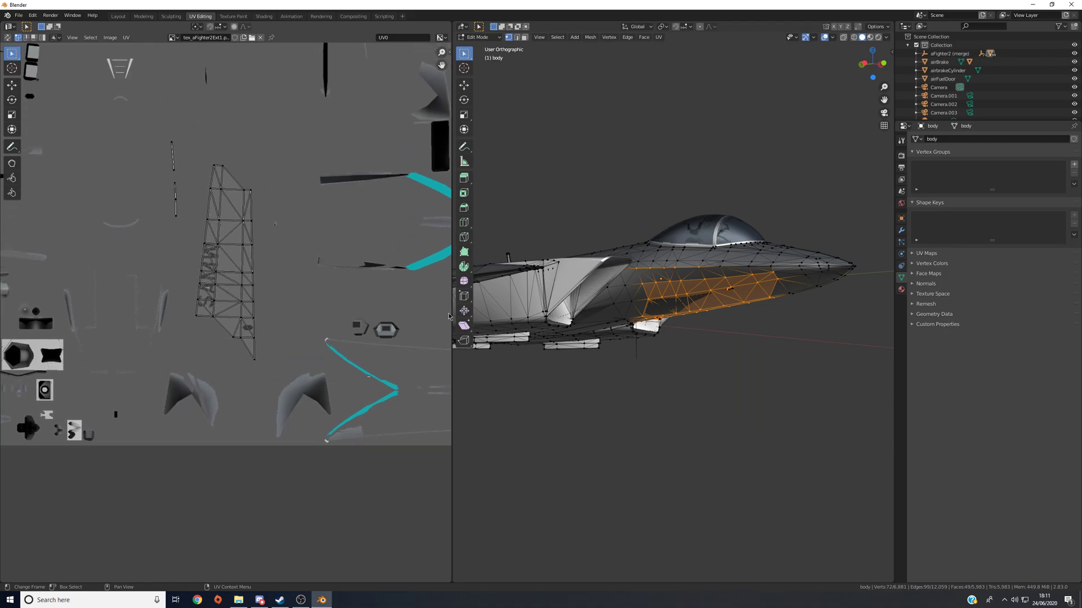
{"action": "middle_click_drag", "start_coordinate": [680, 310], "coordinate": [728, 310]}
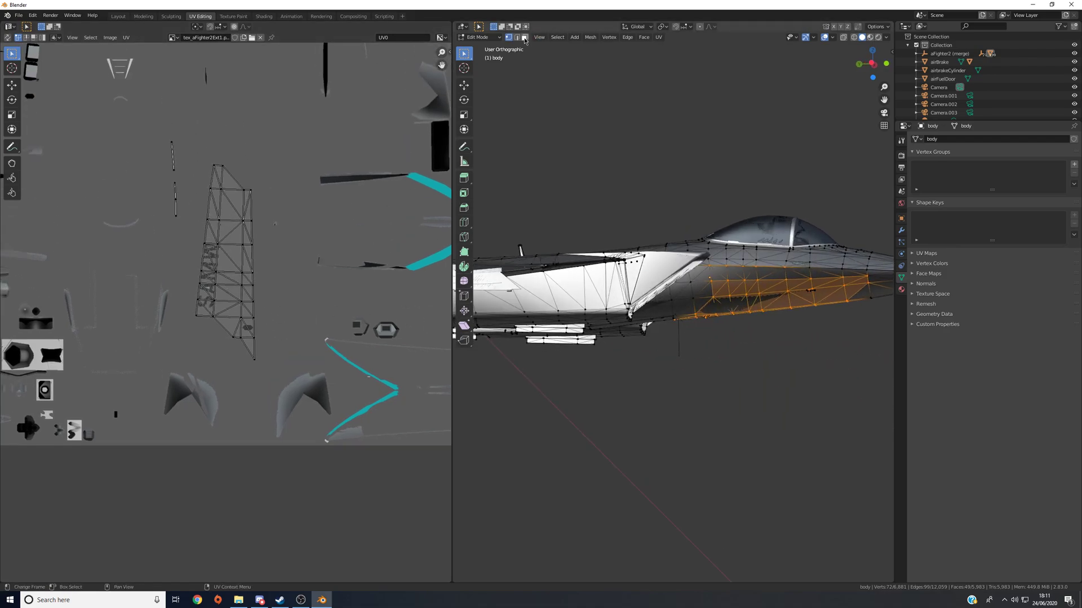
{"action": "left_click", "coordinate": [234, 17]}
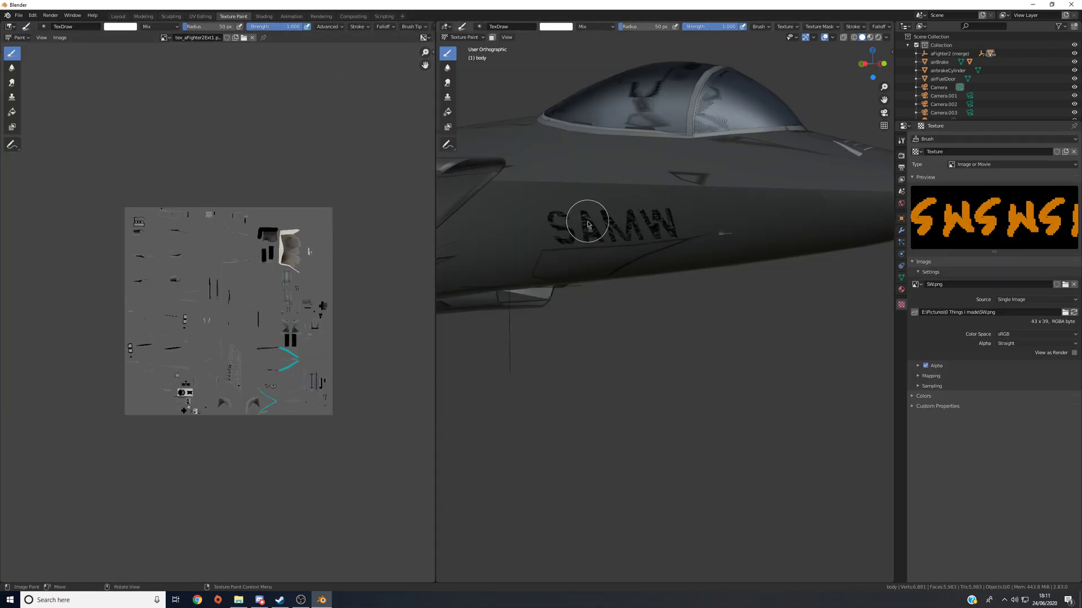
{"action": "scroll", "coordinate": [611, 219], "scroll_direction": "up", "scroll_amount": 4}
{"action": "middle_click_drag", "start_coordinate": [738, 216], "coordinate": [567, 208]}
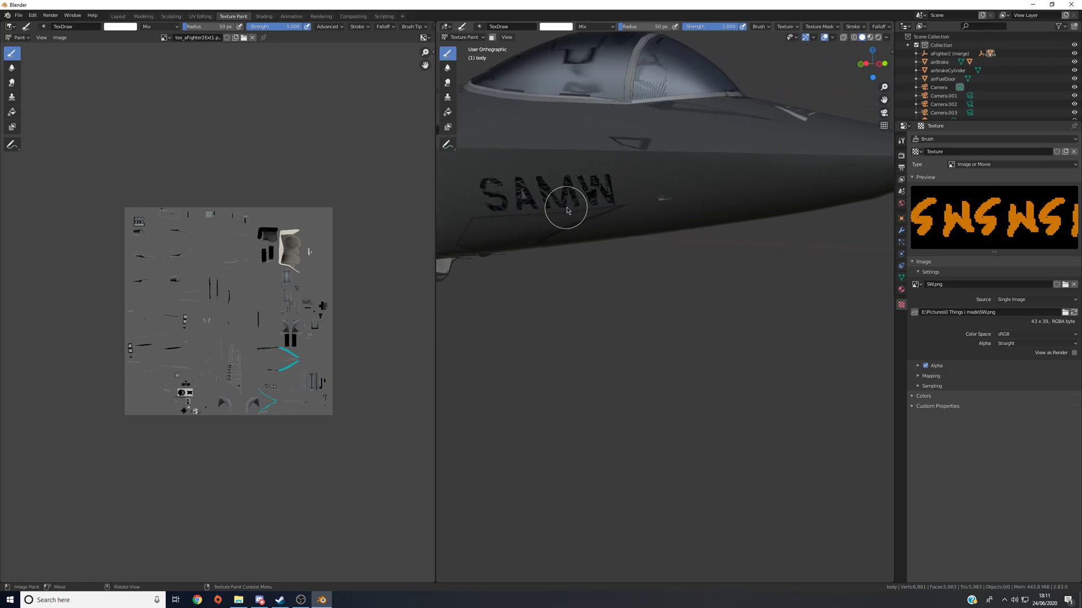
{"action": "scroll", "coordinate": [237, 228], "scroll_direction": "up", "scroll_amount": 4}
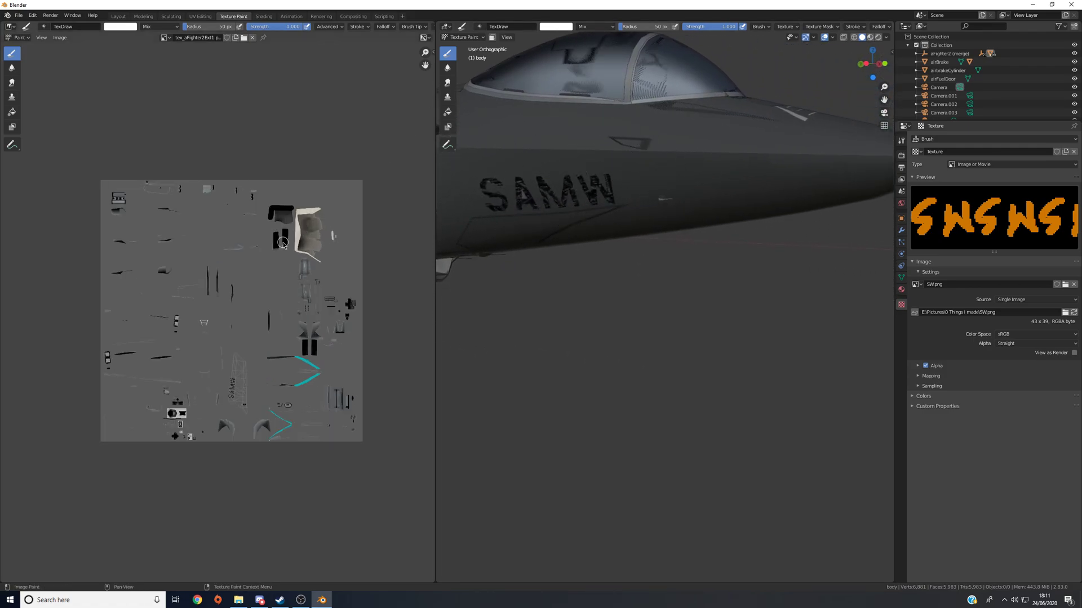
{"action": "scroll", "coordinate": [224, 232], "scroll_direction": "down", "scroll_amount": 1}
{"action": "middle_click_drag", "start_coordinate": [224, 232], "coordinate": [204, 203]}
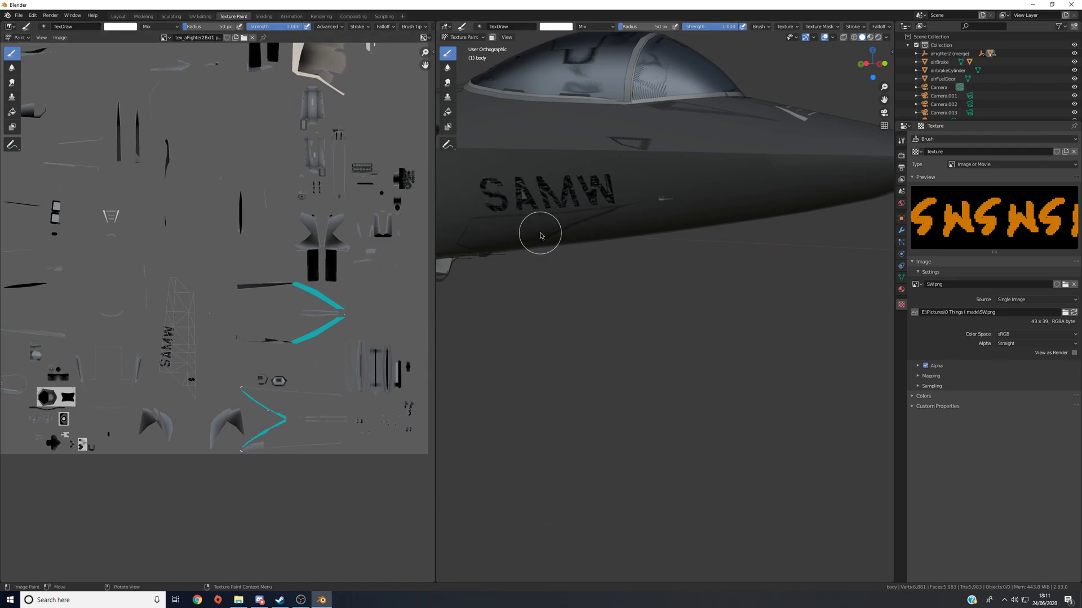
{"action": "scroll", "coordinate": [312, 206], "scroll_direction": "up", "scroll_amount": 1}
{"action": "scroll", "coordinate": [312, 205], "scroll_direction": "down", "scroll_amount": 2}
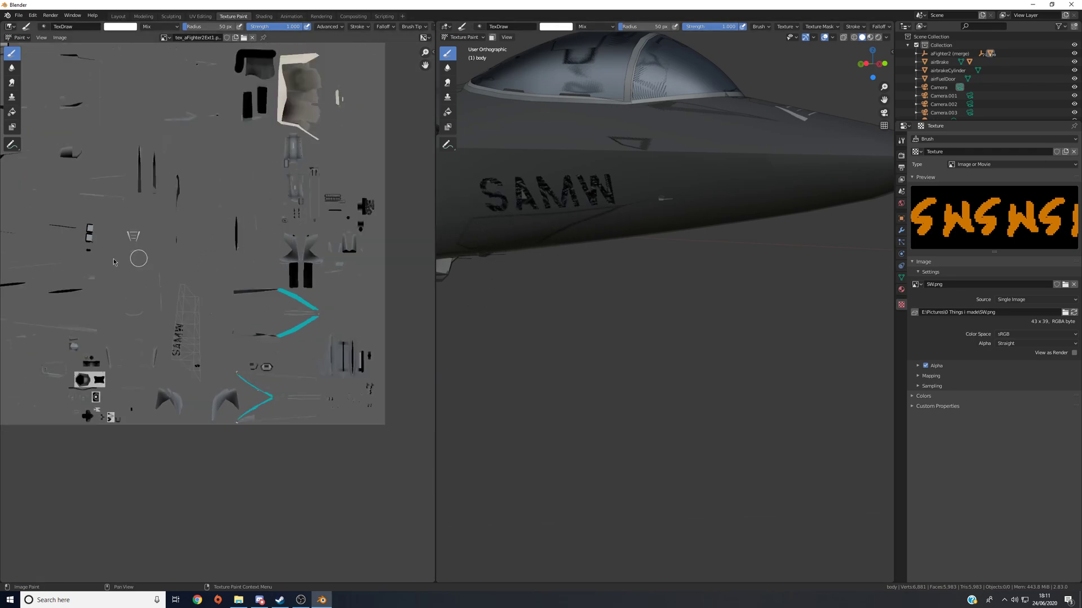
View the livery on the whole front of the jet and briefly bring up the save options for the texture image
{"action": "middle_click_drag", "start_coordinate": [536, 155], "coordinate": [550, 180]}
{"action": "scroll", "coordinate": [593, 324], "scroll_direction": "down", "scroll_amount": 5}
{"action": "middle_click_drag", "start_coordinate": [611, 372], "coordinate": [507, 282]}
{"action": "middle_click_drag", "start_coordinate": [144, 107], "coordinate": [212, 172]}
{"action": "left_click", "coordinate": [60, 37]}
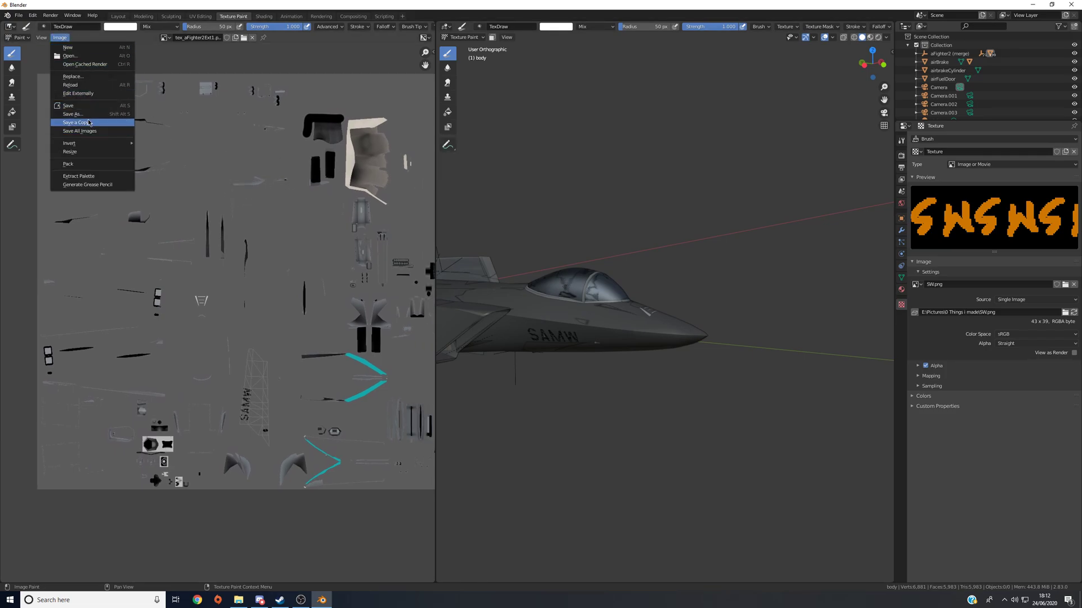
{"action": "left_click", "coordinate": [117, 35]}
Return to the Layout workspace and examine the jet with its livery from the side, front and above
{"action": "left_click", "coordinate": [117, 16]}
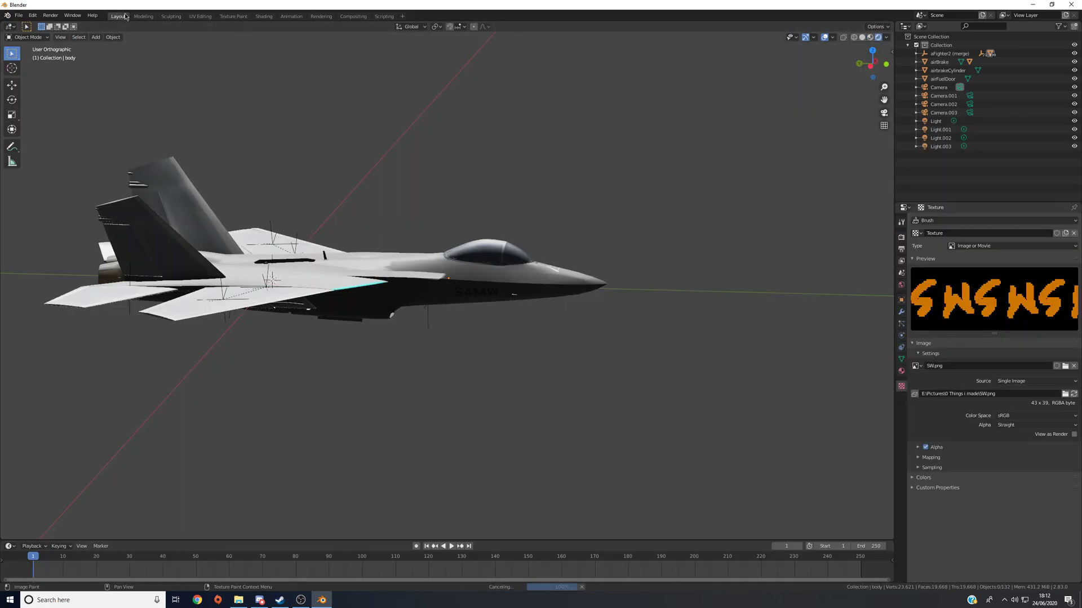
{"action": "middle_click_drag", "start_coordinate": [389, 169], "coordinate": [408, 246]}
{"action": "scroll", "coordinate": [482, 205], "scroll_direction": "up", "scroll_amount": 3}
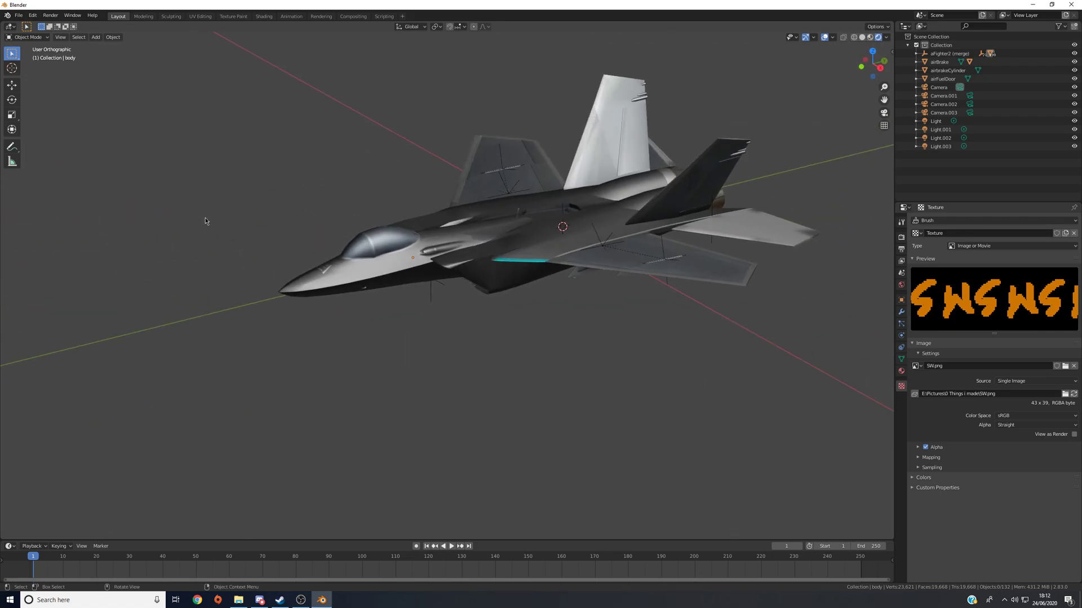
{"action": "scroll", "coordinate": [395, 198], "scroll_direction": "down", "scroll_amount": 2}
{"action": "left_click_drag", "start_coordinate": [321, 145], "coordinate": [891, 355]}
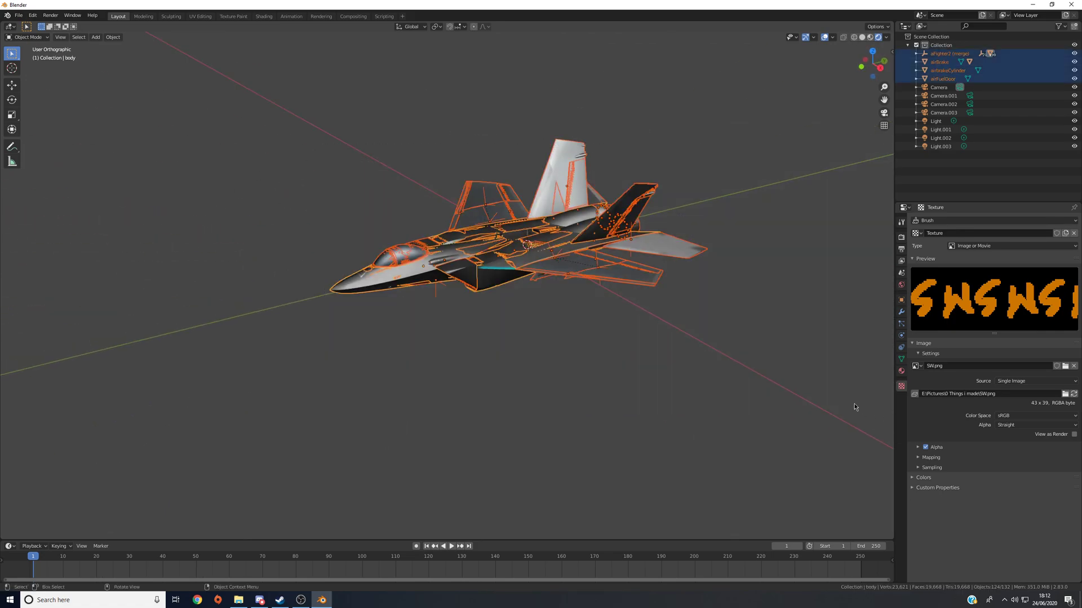
{"action": "left_click", "coordinate": [374, 234]}
{"action": "middle_click_drag", "start_coordinate": [451, 310], "coordinate": [559, 265]}
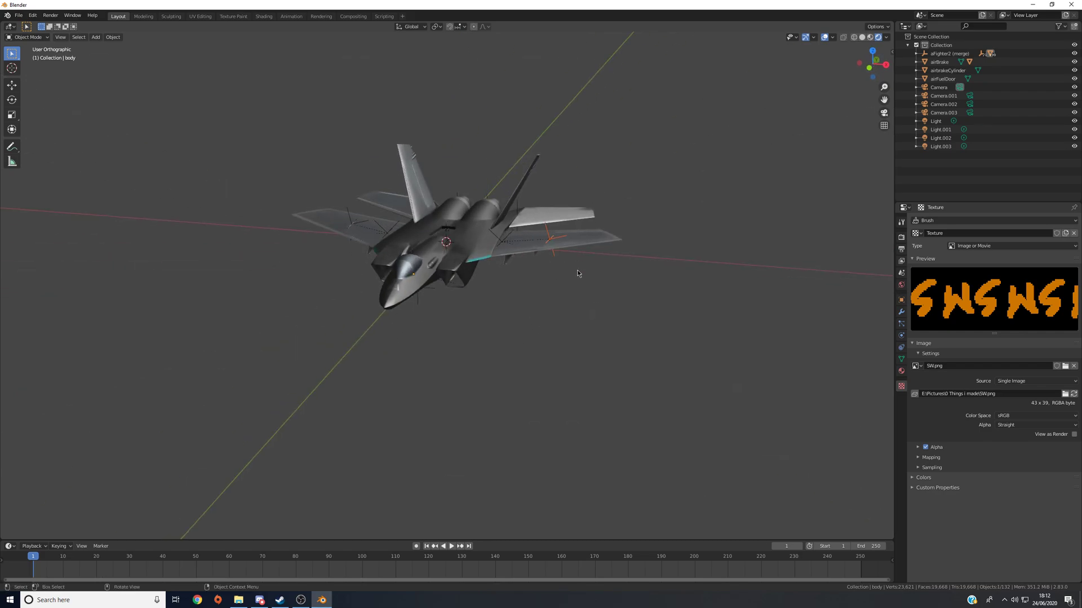
{"action": "middle_click_drag", "start_coordinate": [561, 311], "coordinate": [463, 315]}
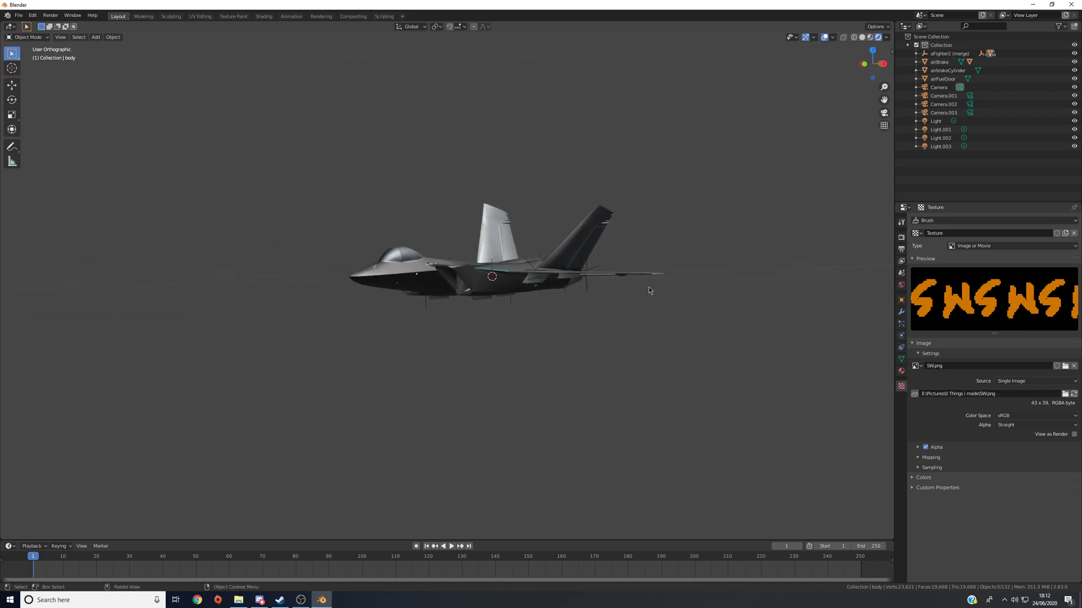
{"action": "middle_click_drag", "start_coordinate": [606, 321], "coordinate": [736, 199]}
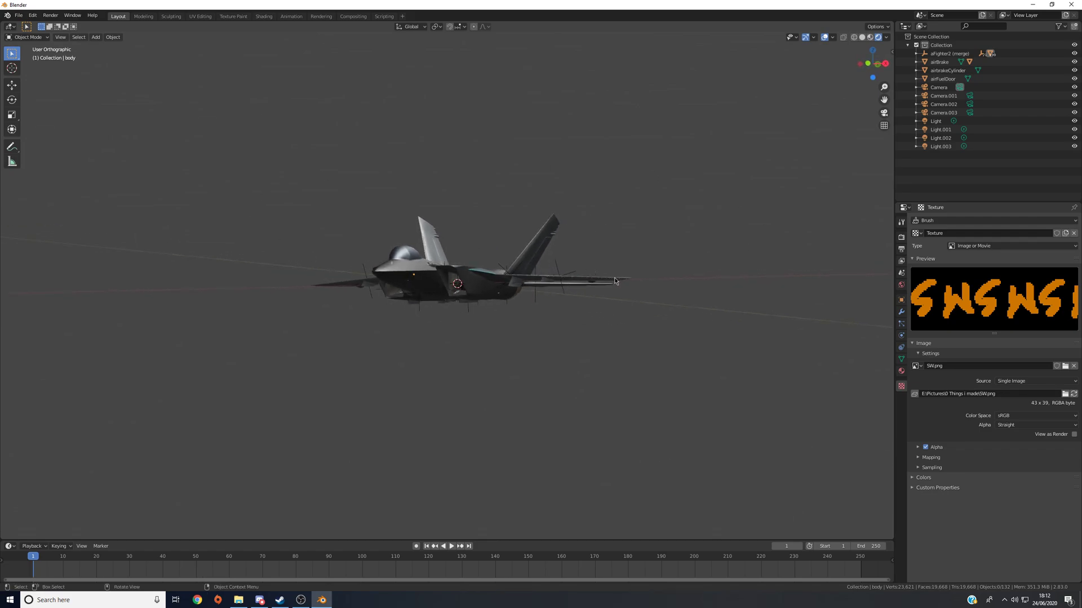
{"action": "middle_click_drag", "start_coordinate": [614, 277], "coordinate": [591, 305]}
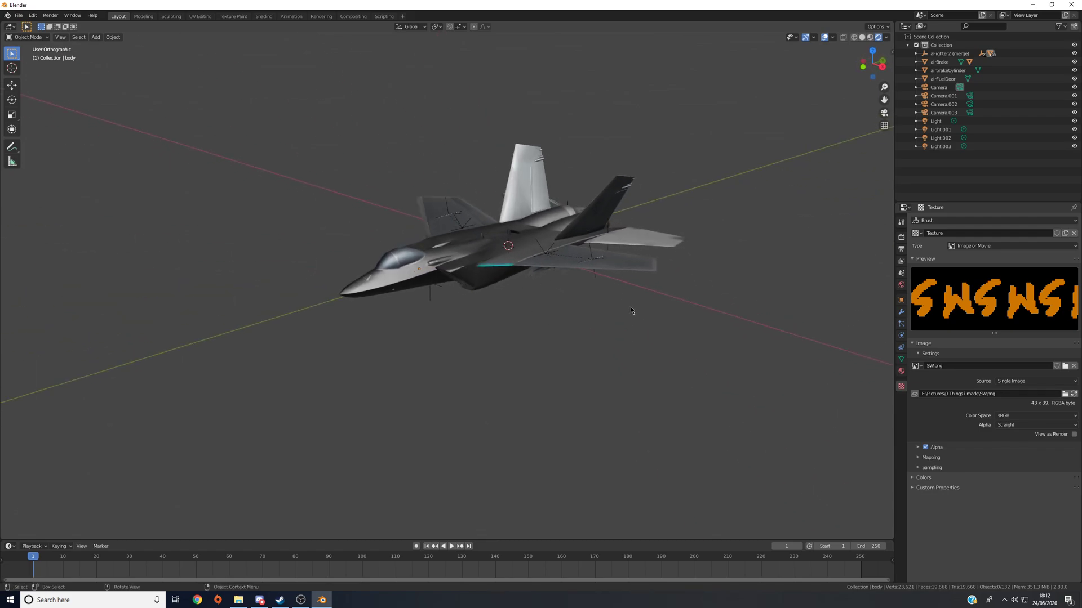
{"action": "middle_click_drag", "start_coordinate": [503, 365], "coordinate": [496, 344]}
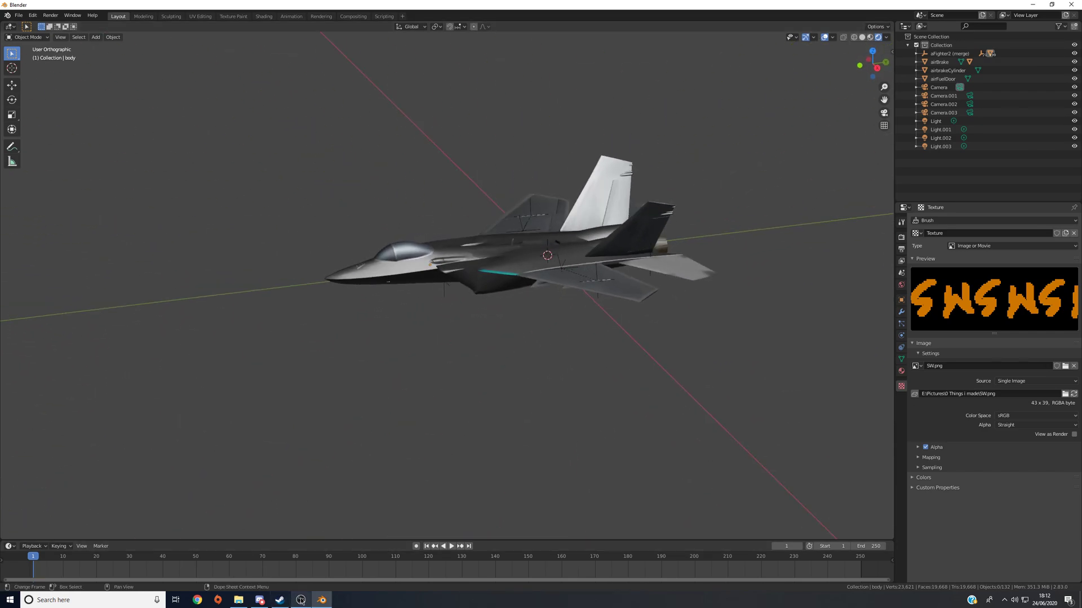
{"action": "mouse_move", "coordinate": [301, 601]}
{"action": "left_click", "coordinate": [315, 561]}
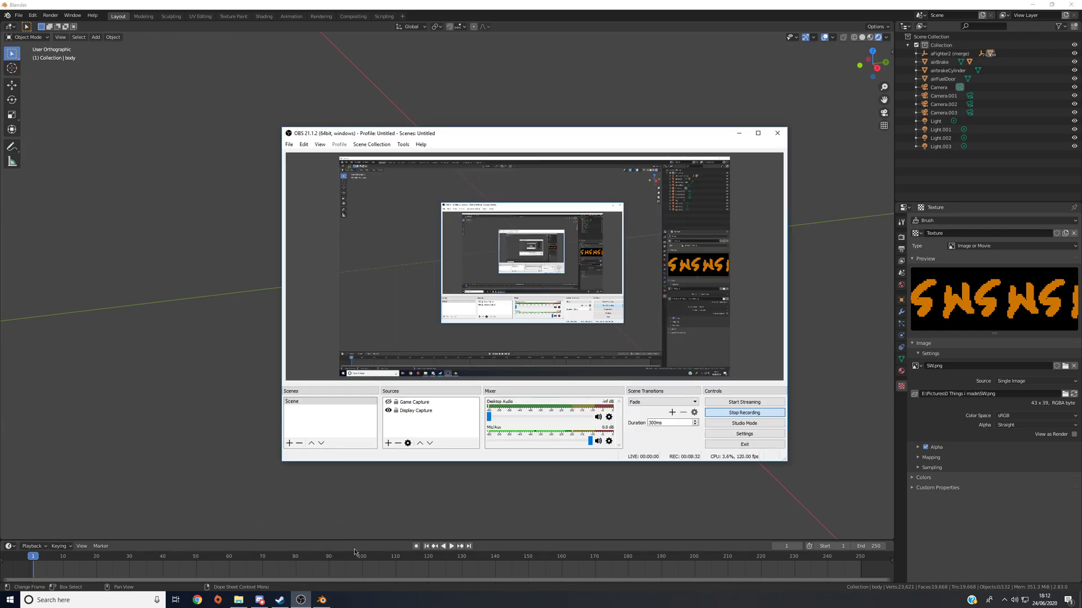